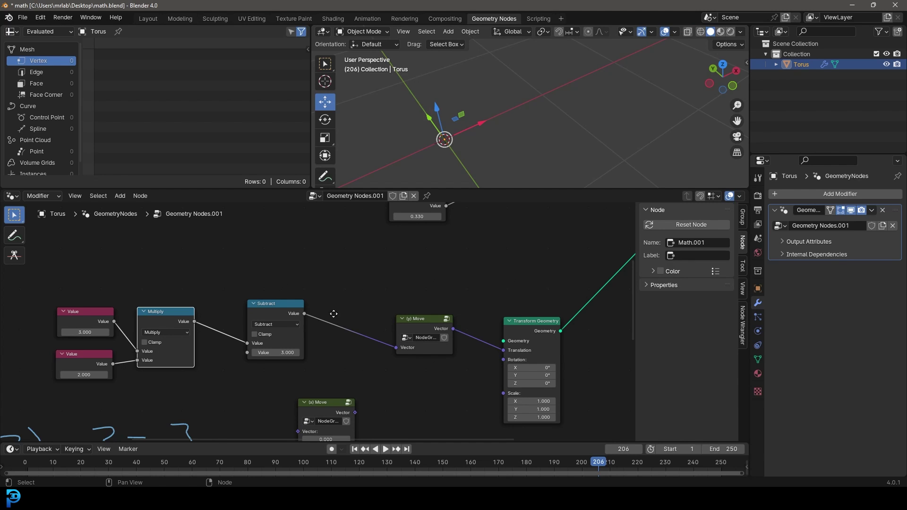
- Move the Subtract node closer to the Multiply node that feeds it
{"action": "middle_click_drag", "start_coordinate": [328, 314], "coordinate": [507, 298]}
{"action": "scroll", "coordinate": [507, 298], "scroll_direction": "up", "scroll_amount": 2}
{"action": "middle_click_drag", "start_coordinate": [540, 273], "coordinate": [478, 272]}
{"action": "scroll", "coordinate": [483, 272], "scroll_direction": "up", "scroll_amount": 1}
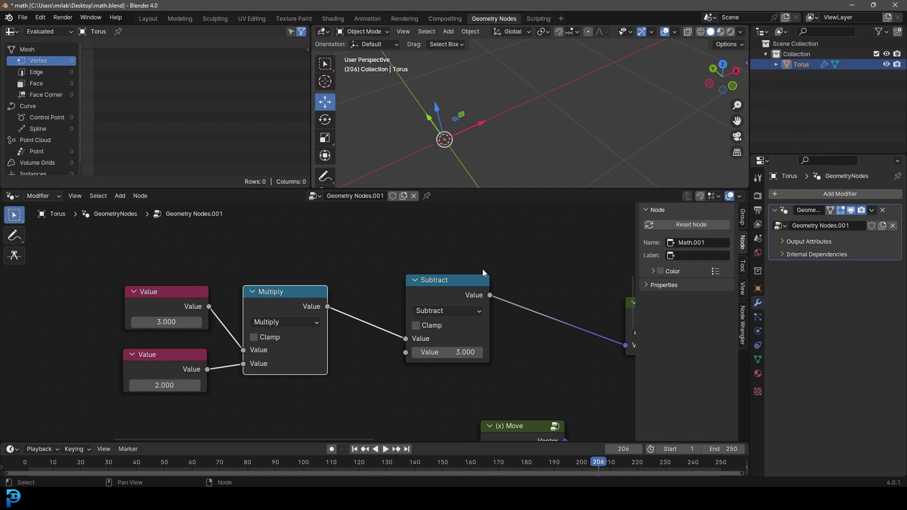
{"action": "left_click_drag", "start_coordinate": [450, 281], "coordinate": [399, 291]}
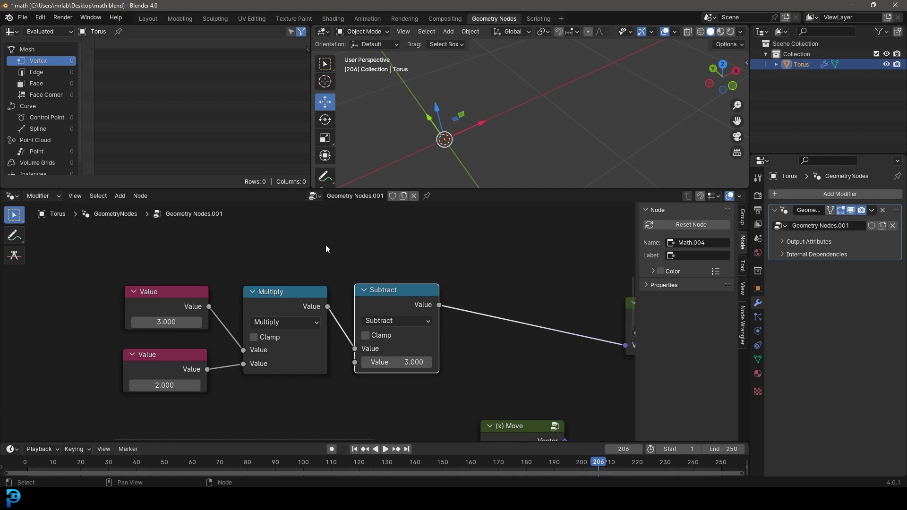
- Adjust the positions of the 3.000 and 2.000 Value nodes and the Multiply node they feed
{"action": "middle_click_drag", "start_coordinate": [246, 298], "coordinate": [268, 285]}
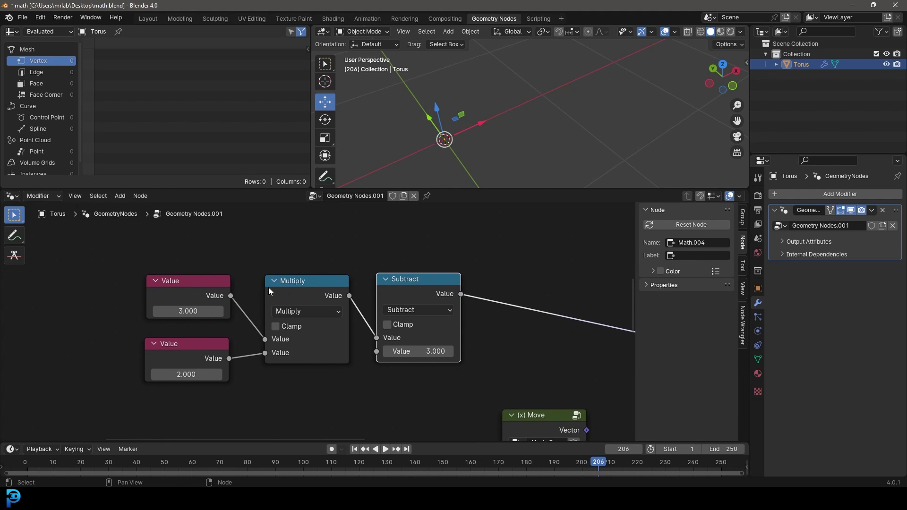
{"action": "scroll", "coordinate": [249, 290], "scroll_direction": "up", "scroll_amount": 2}
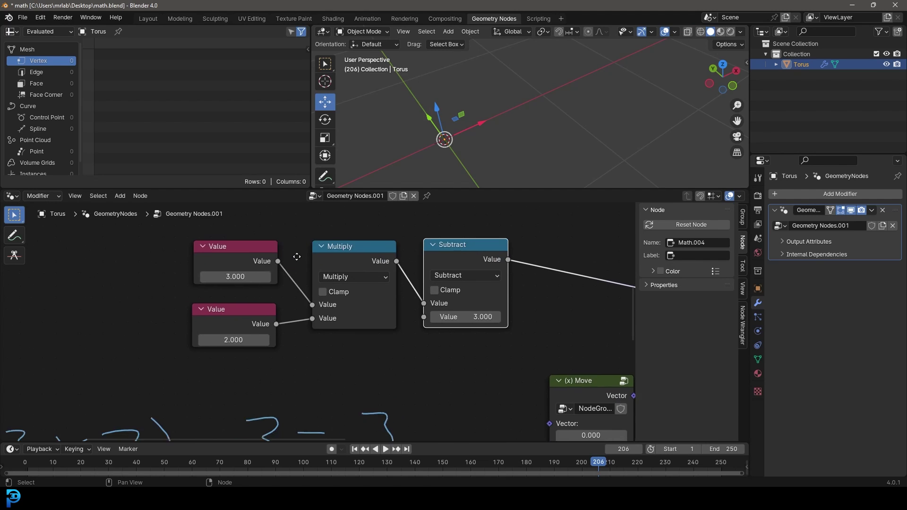
{"action": "left_click_drag", "start_coordinate": [216, 247], "coordinate": [215, 247]}
{"action": "left_click_drag", "start_coordinate": [210, 320], "coordinate": [206, 324]}
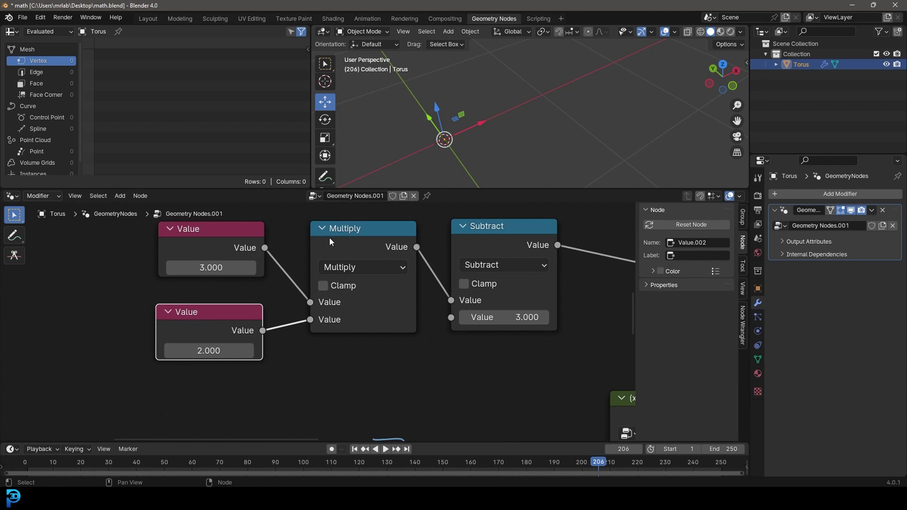
{"action": "left_click_drag", "start_coordinate": [330, 237], "coordinate": [321, 249]}
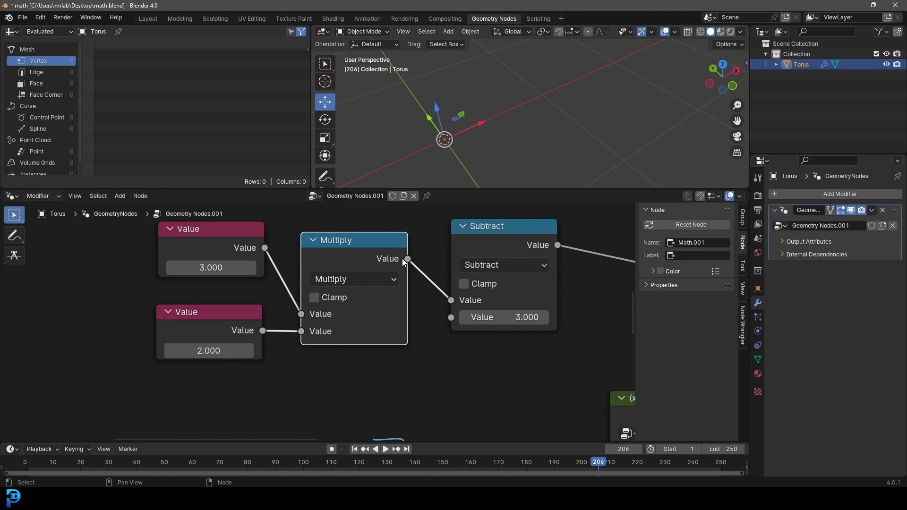
{"action": "mouse_move", "coordinate": [409, 261]}
{"action": "left_click", "coordinate": [335, 279]}
- Gather the (y) Move, (x) Move and (z) Move group nodes closer together below one another
{"action": "scroll", "coordinate": [396, 319], "scroll_direction": "down", "scroll_amount": 5}
{"action": "middle_click_drag", "start_coordinate": [364, 309], "coordinate": [360, 312]}
{"action": "scroll", "coordinate": [431, 304], "scroll_direction": "down", "scroll_amount": 4}
{"action": "middle_click_drag", "start_coordinate": [431, 304], "coordinate": [366, 309]}
{"action": "scroll", "coordinate": [367, 330], "scroll_direction": "up", "scroll_amount": 6}
{"action": "left_click_drag", "start_coordinate": [419, 248], "coordinate": [388, 246]}
{"action": "left_click_drag", "start_coordinate": [325, 327], "coordinate": [390, 289]}
{"action": "scroll", "coordinate": [418, 361], "scroll_direction": "up", "scroll_amount": 2}
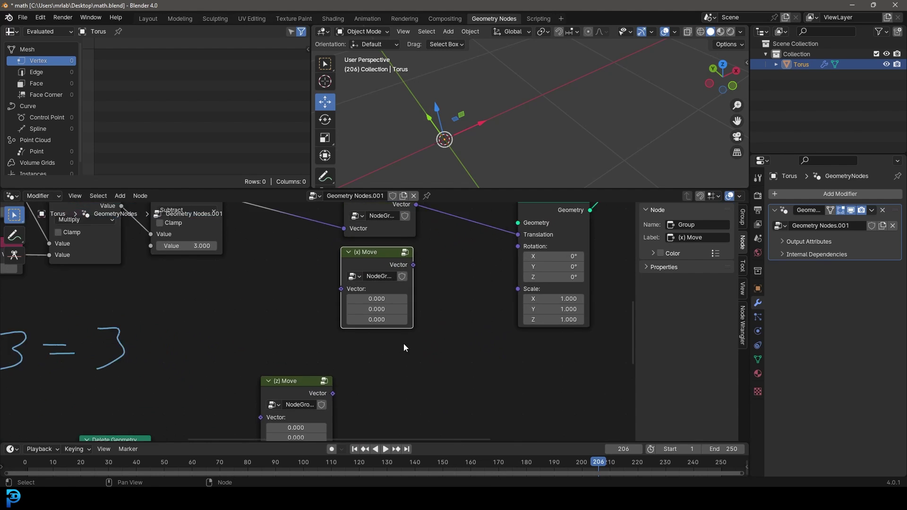
{"action": "scroll", "coordinate": [404, 348], "scroll_direction": "up", "scroll_amount": 1}
{"action": "left_click_drag", "start_coordinate": [283, 389], "coordinate": [373, 353]}
- Move the Transform Geometry node closer to the (y) Move node that drives its translation
{"action": "middle_click_drag", "start_coordinate": [536, 253], "coordinate": [439, 344]}
{"action": "scroll", "coordinate": [438, 344], "scroll_direction": "up", "scroll_amount": 2}
{"action": "left_click_drag", "start_coordinate": [471, 295], "coordinate": [437, 269]}
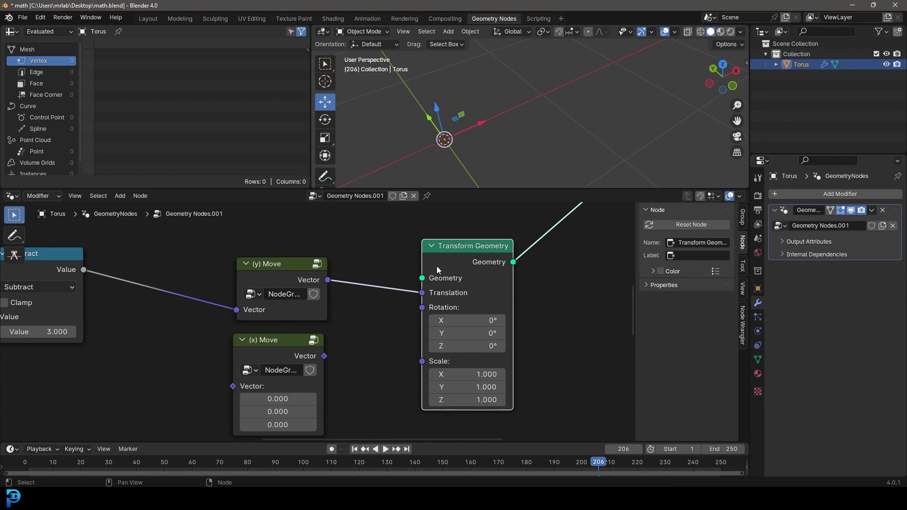
- Examine the Separate XYZ and Combine XYZ wiring inside the (y) Move node group and return to the main node tree
{"action": "scroll", "coordinate": [287, 305], "scroll_direction": "down", "scroll_amount": 3}
{"action": "left_click", "coordinate": [294, 290]}
{"action": "key", "text": "Tab"}
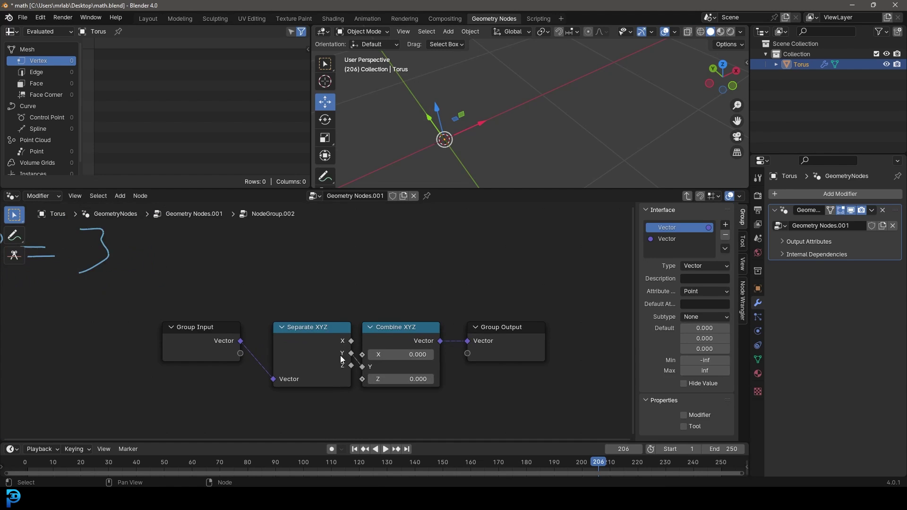
{"action": "scroll", "coordinate": [304, 321], "scroll_direction": "up", "scroll_amount": 2}
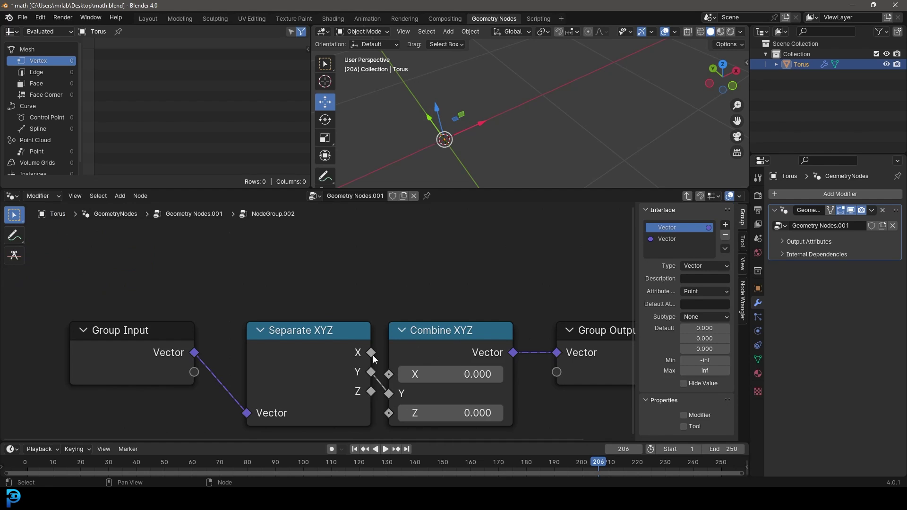
{"action": "scroll", "coordinate": [443, 317], "scroll_direction": "down", "scroll_amount": 2}
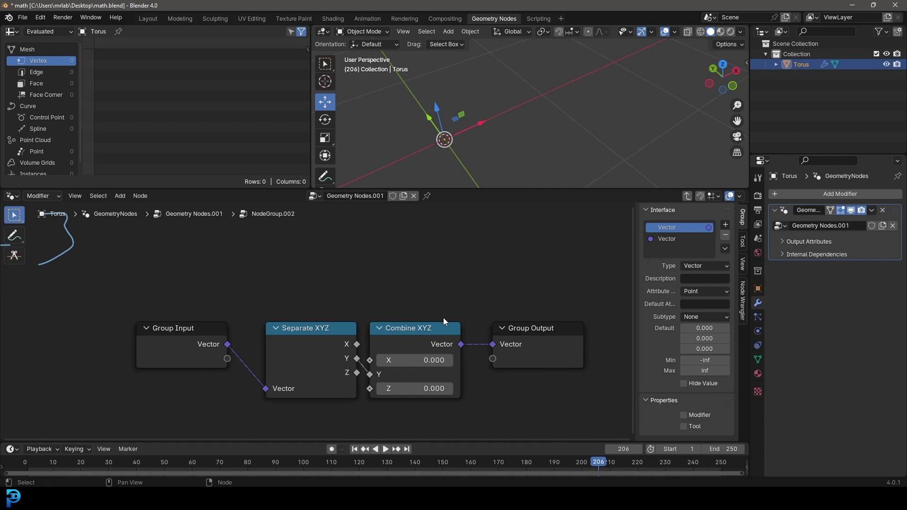
{"action": "key", "text": "Tab"}
- Link the Join Geometry node's output to the Geometry input of the Group Output node
{"action": "scroll", "coordinate": [383, 288], "scroll_direction": "down", "scroll_amount": 4}
{"action": "middle_click_drag", "start_coordinate": [415, 247], "coordinate": [380, 364]}
{"action": "scroll", "coordinate": [403, 304], "scroll_direction": "down", "scroll_amount": 4}
{"action": "middle_click_drag", "start_coordinate": [403, 304], "coordinate": [283, 381]}
{"action": "scroll", "coordinate": [283, 380], "scroll_direction": "up", "scroll_amount": 4}
{"action": "middle_click_drag", "start_coordinate": [278, 310], "coordinate": [328, 342]}
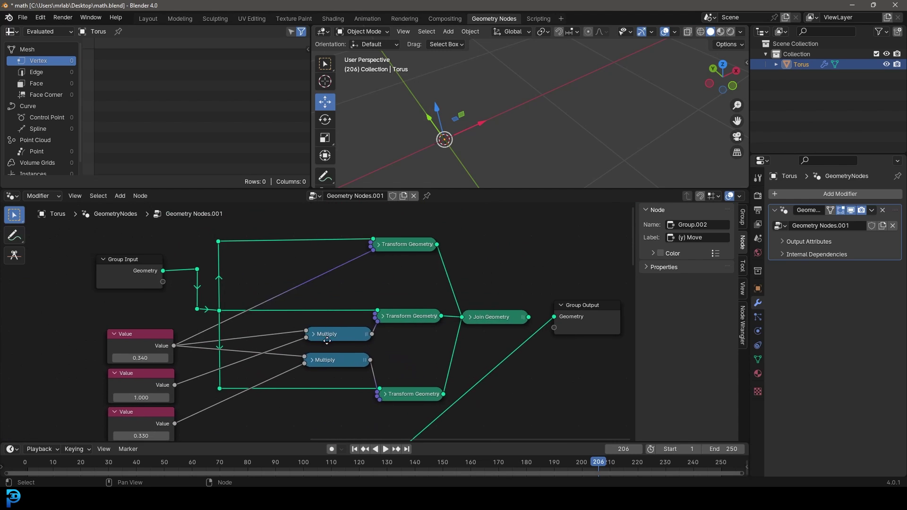
{"action": "scroll", "coordinate": [321, 341], "scroll_direction": "up", "scroll_amount": 4}
{"action": "scroll", "coordinate": [556, 337], "scroll_direction": "down", "scroll_amount": 2}
{"action": "middle_click_drag", "start_coordinate": [552, 337], "coordinate": [347, 346]}
{"action": "left_click_drag", "start_coordinate": [369, 327], "coordinate": [398, 326]}
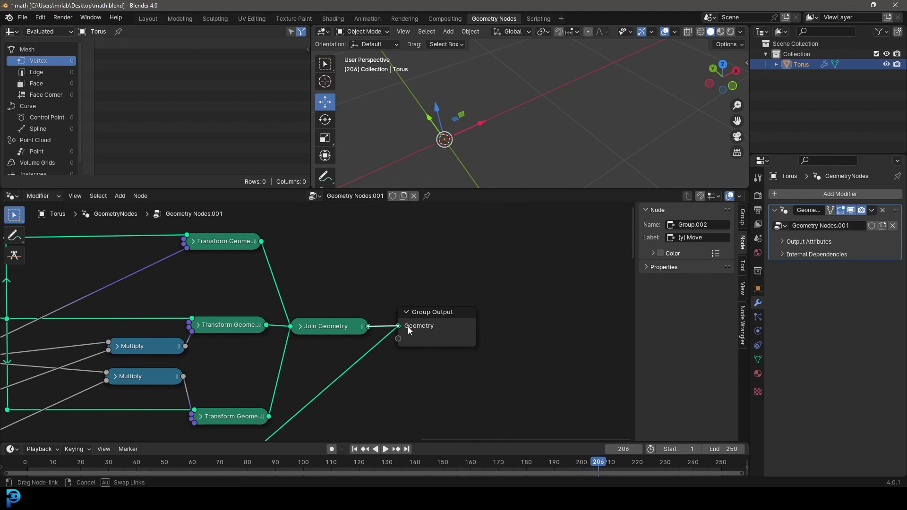
- Frame the joined torus rings in the viewport and expand the collapsed Multiply node fed by the 0.340 and 1.000 values
{"action": "middle_click_drag", "start_coordinate": [344, 312], "coordinate": [535, 284]}
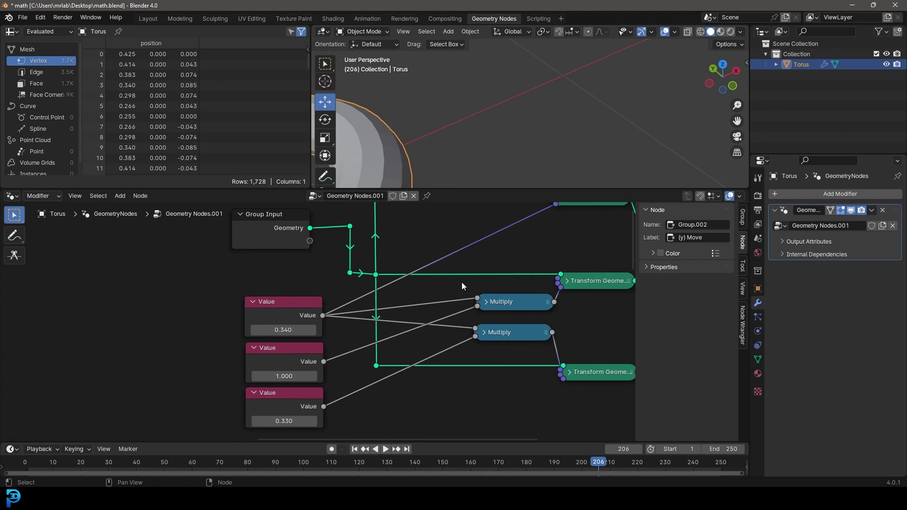
{"action": "middle_click_drag", "start_coordinate": [444, 272], "coordinate": [482, 259]}
{"action": "scroll", "coordinate": [477, 121], "scroll_direction": "down", "scroll_amount": 5}
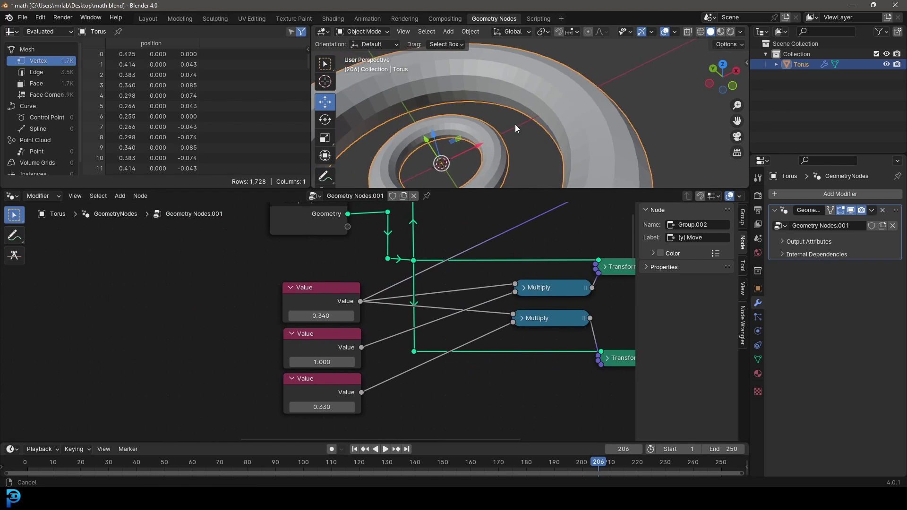
{"action": "mouse_move", "coordinate": [348, 313]}
{"action": "left_mouse_down"}
{"action": "mouse_move", "coordinate": [334, 312]}
{"action": "mouse_move", "coordinate": [348, 312]}
{"action": "left_mouse_up"}
{"action": "scroll", "coordinate": [504, 110], "scroll_direction": "down", "scroll_amount": 7}
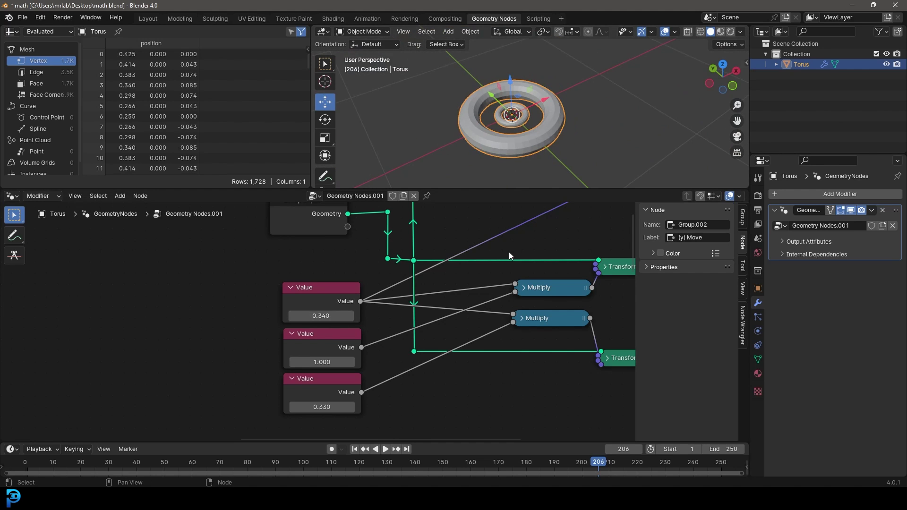
{"action": "middle_click_drag", "start_coordinate": [552, 267], "coordinate": [452, 262]}
{"action": "scroll", "coordinate": [452, 266], "scroll_direction": "up", "scroll_amount": 1}
{"action": "left_click", "coordinate": [442, 280]}
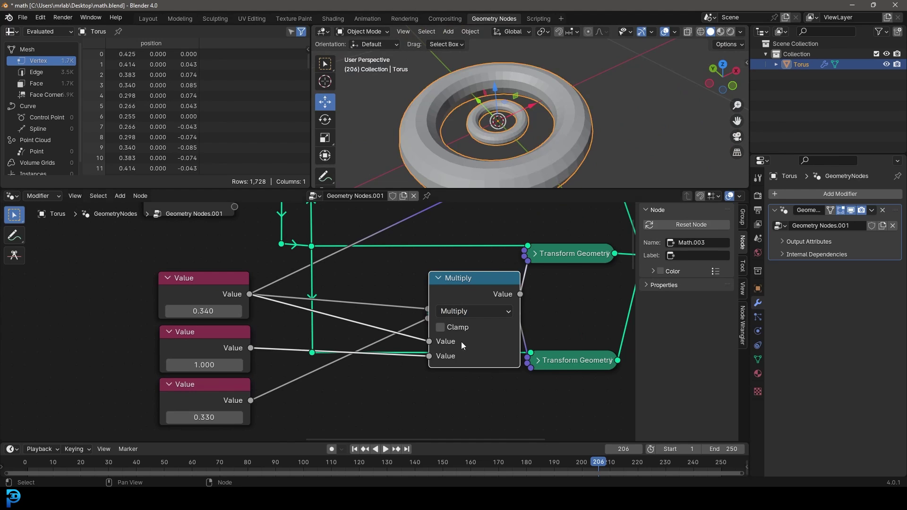
{"action": "scroll", "coordinate": [474, 336], "scroll_direction": "down", "scroll_amount": 2}
{"action": "middle_click_drag", "start_coordinate": [475, 337], "coordinate": [401, 336]}
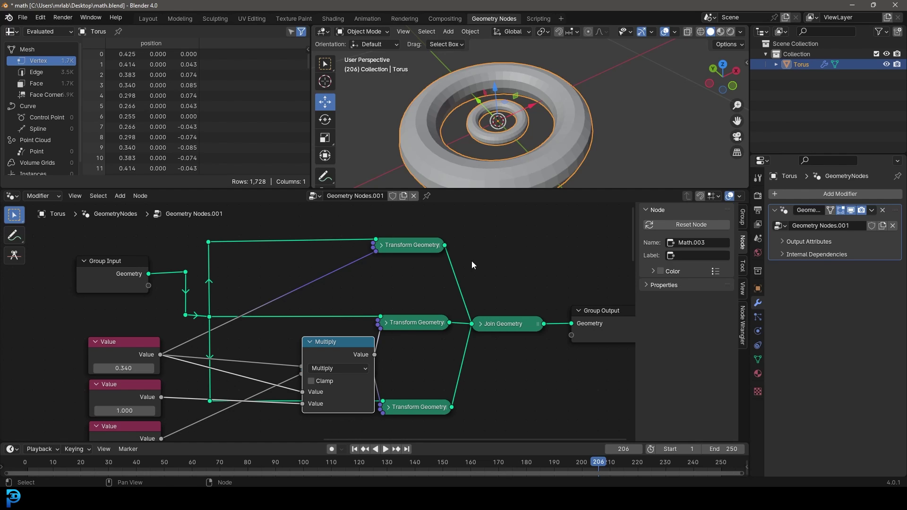
{"action": "middle_click_drag", "start_coordinate": [502, 125], "coordinate": [510, 132]}
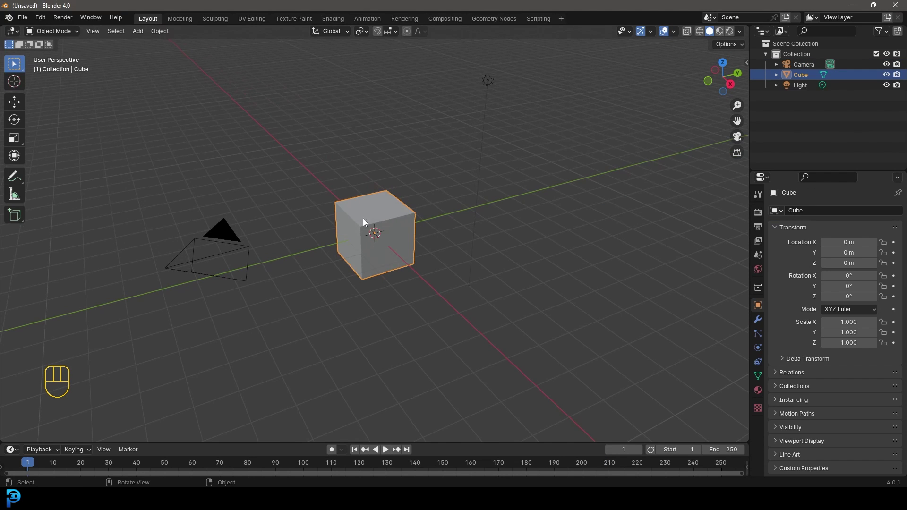
- In the new file, open the Geometry Nodes workspace for the cube and widen the 3D viewport
{"action": "left_click", "coordinate": [396, 209]}
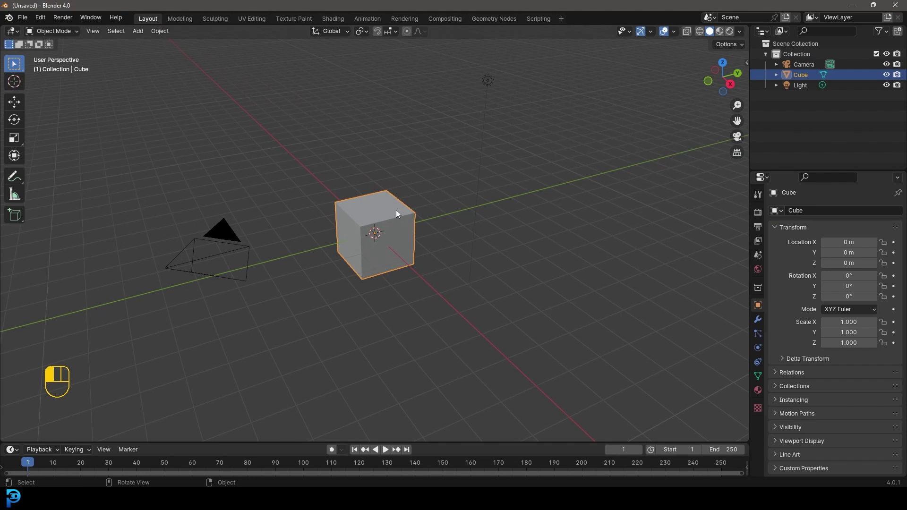
{"action": "left_click", "coordinate": [499, 19]}
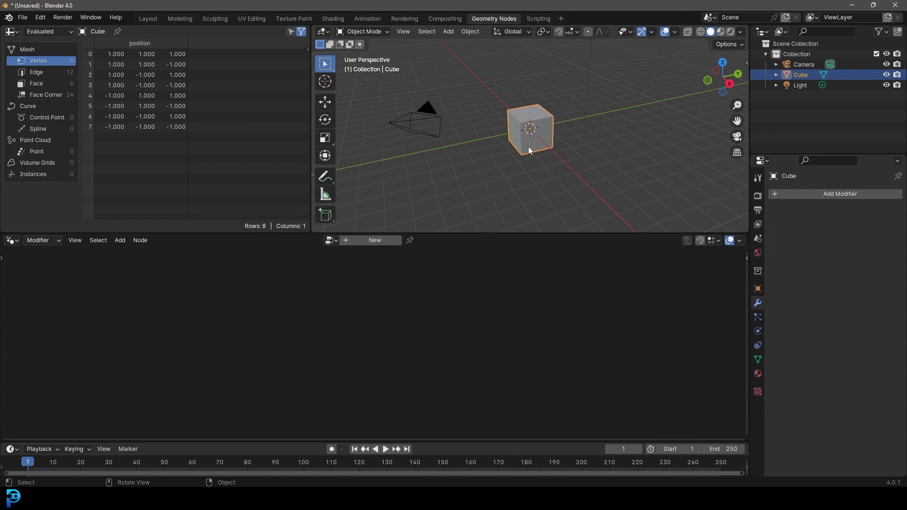
{"action": "scroll", "coordinate": [543, 183], "scroll_direction": "up", "scroll_amount": 2}
{"action": "left_click_drag", "start_coordinate": [313, 160], "coordinate": [146, 160]}
{"action": "scroll", "coordinate": [404, 149], "scroll_direction": "up", "scroll_amount": 2}
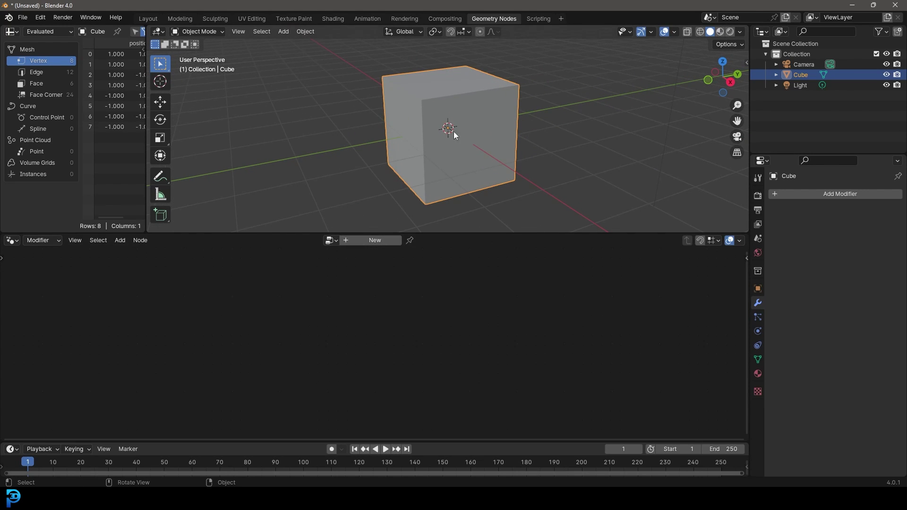
- Create a new geometry node tree on the cube and name it math
{"action": "left_click", "coordinate": [375, 240]}
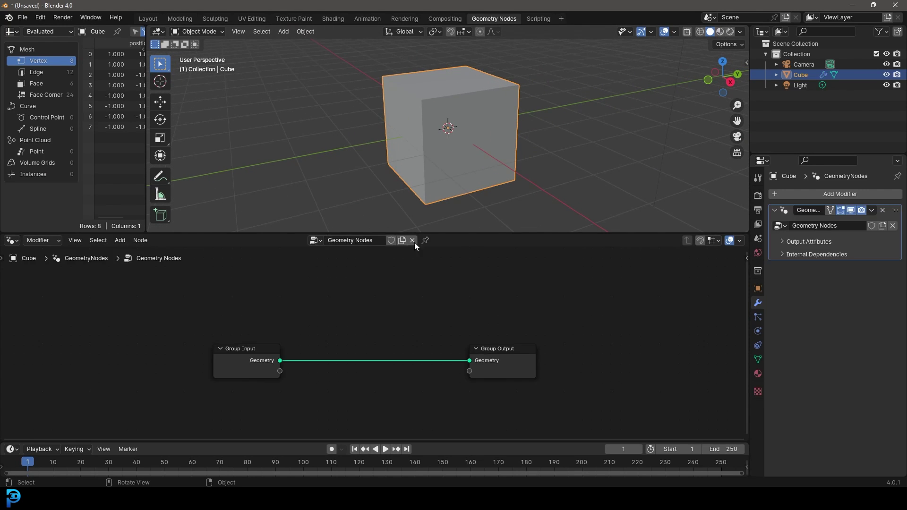
{"action": "double_click", "coordinate": [358, 240]}
{"action": "type", "text": "math"}
{"action": "key", "text": "Return"}
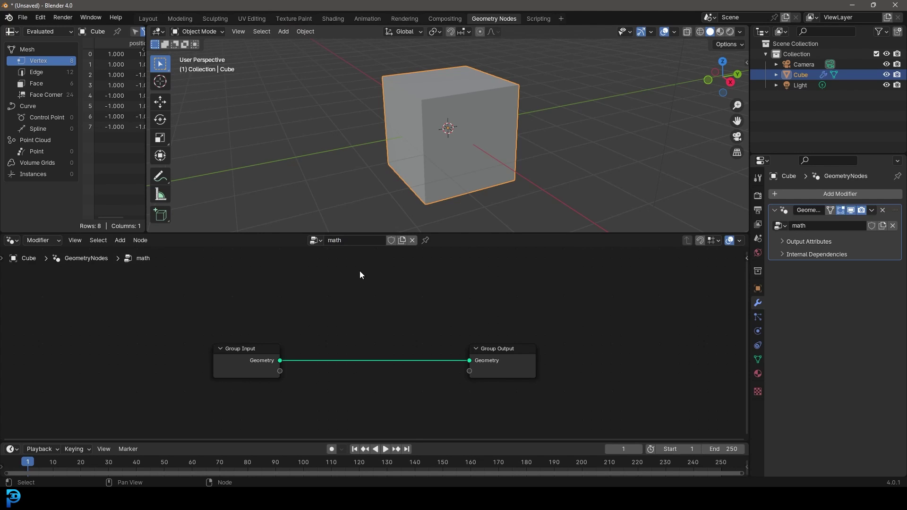
- Move the Group Input node farther away from the Group Output node to make room between them
{"action": "left_click_drag", "start_coordinate": [238, 355], "coordinate": [233, 356]}
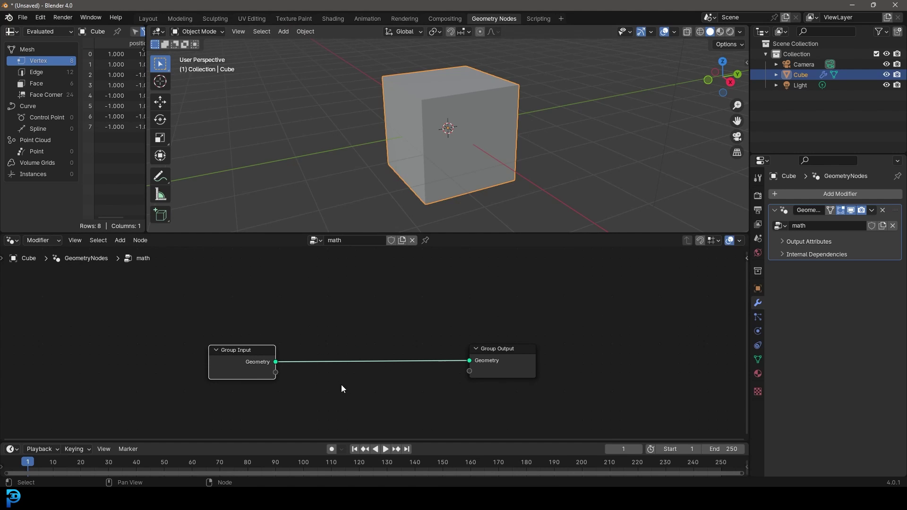
{"action": "middle_click_drag", "start_coordinate": [341, 384], "coordinate": [381, 343]}
{"action": "middle_click_drag", "start_coordinate": [283, 319], "coordinate": [311, 319]}
{"action": "scroll", "coordinate": [310, 318], "scroll_direction": "up", "scroll_amount": 1}
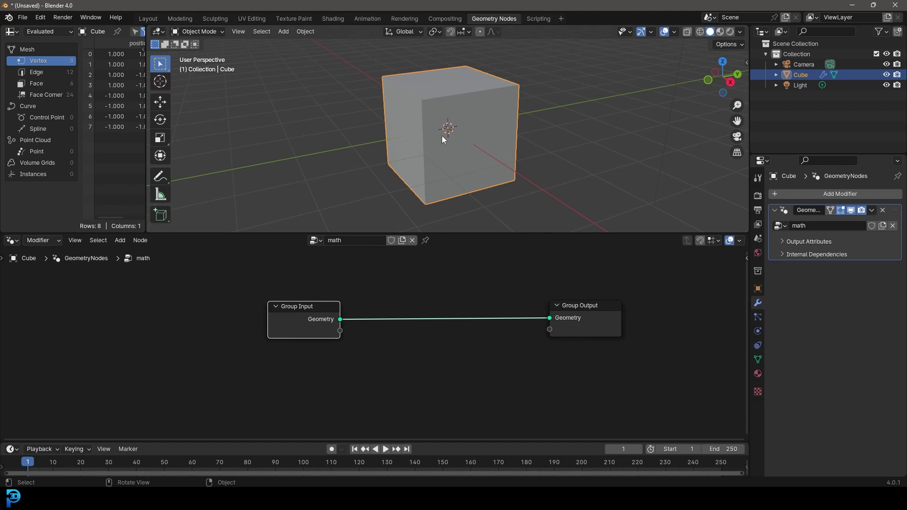
{"action": "middle_click_drag", "start_coordinate": [232, 333], "coordinate": [259, 340]}
{"action": "scroll", "coordinate": [264, 340], "scroll_direction": "up", "scroll_amount": 2}
{"action": "left_click_drag", "start_coordinate": [300, 324], "coordinate": [214, 324]}
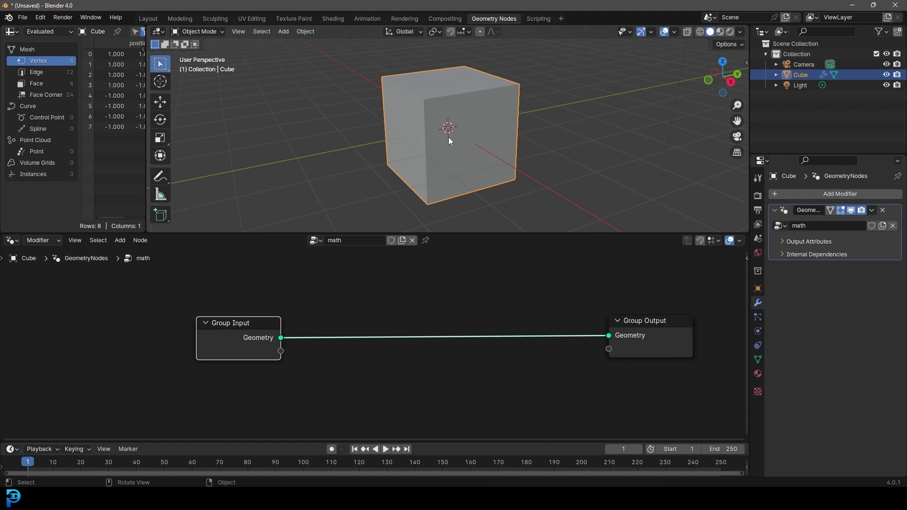
{"action": "middle_click_drag", "start_coordinate": [449, 137], "coordinate": [399, 137]}
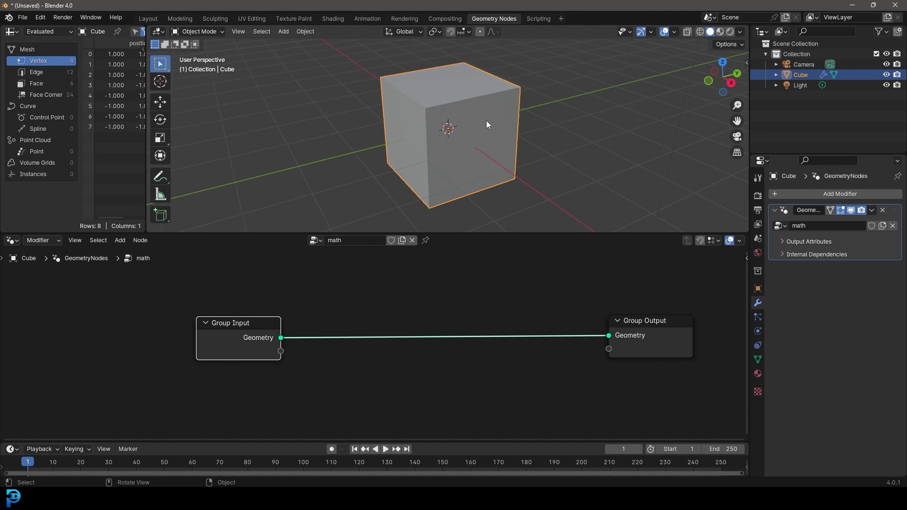
{"action": "scroll", "coordinate": [340, 314], "scroll_direction": "up", "scroll_amount": 2}
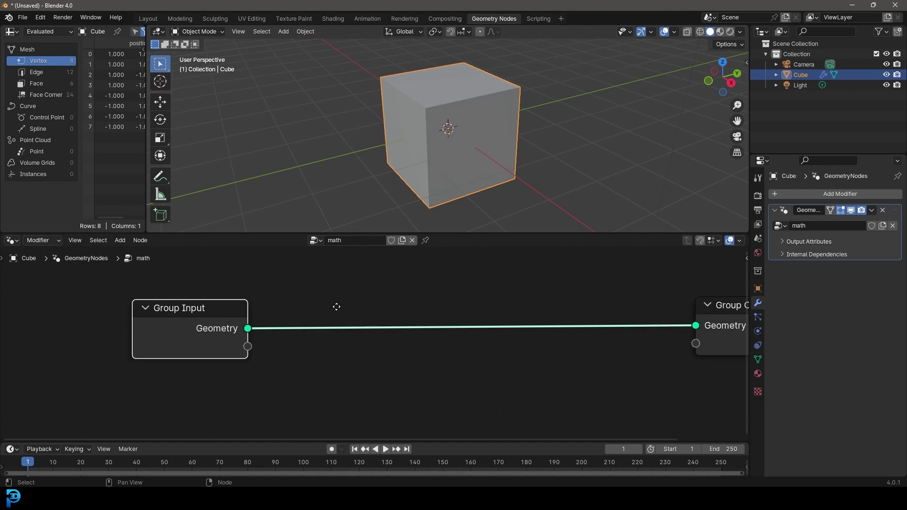
{"action": "middle_click_drag", "start_coordinate": [334, 307], "coordinate": [331, 317]}
{"action": "key", "text": "shift+a"}
{"action": "type", "text": "toru"}
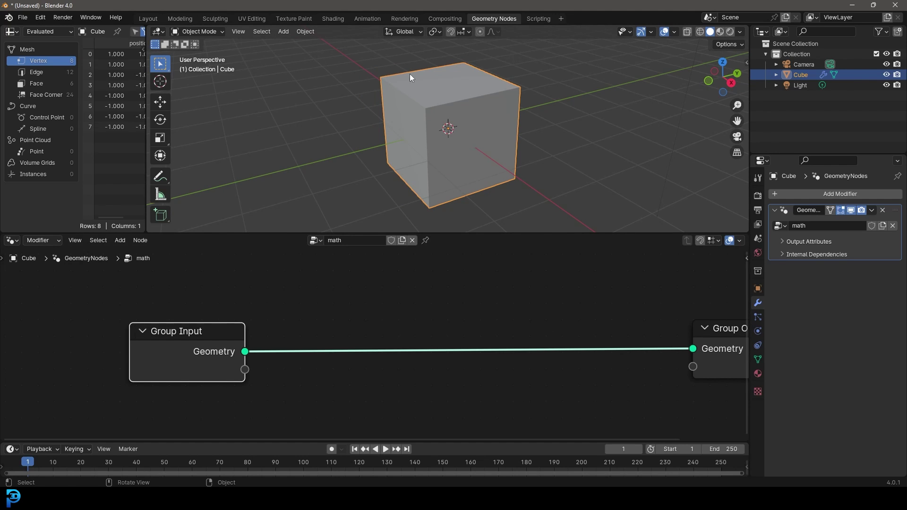
{"action": "scroll", "coordinate": [466, 114], "scroll_direction": "down", "scroll_amount": 4}
{"action": "scroll", "coordinate": [467, 118], "scroll_direction": "up", "scroll_amount": 4}
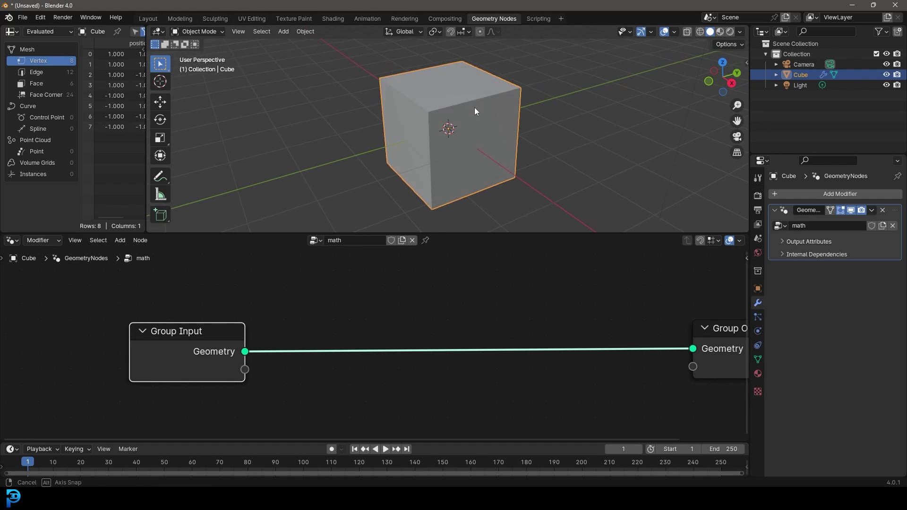
{"action": "key", "text": "shift+a"}
{"action": "mouse_move", "coordinate": [454, 109]}
{"action": "middle_click_drag", "start_coordinate": [472, 122], "coordinate": [476, 121]}
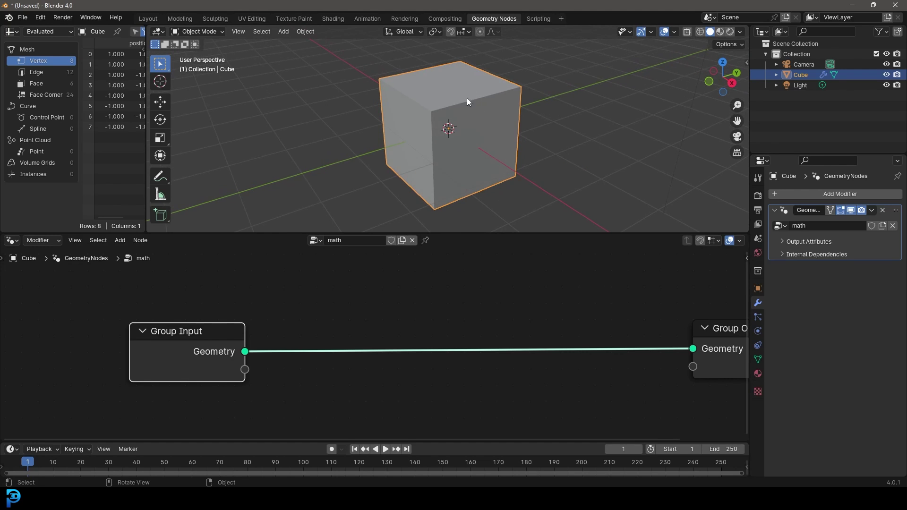
- Delete all of the cube's vertices in Edit Mode
{"action": "key", "text": "Tab"}
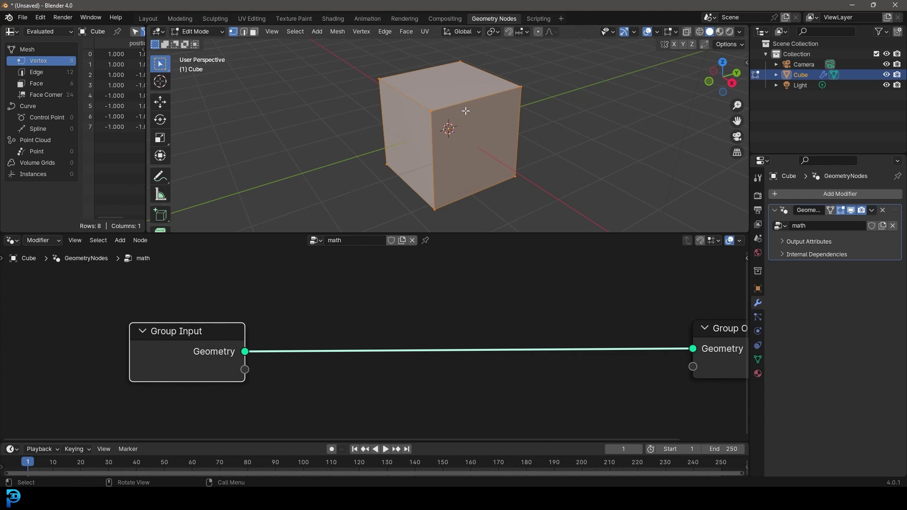
{"action": "key", "text": "x"}
{"action": "left_click", "coordinate": [466, 110]}
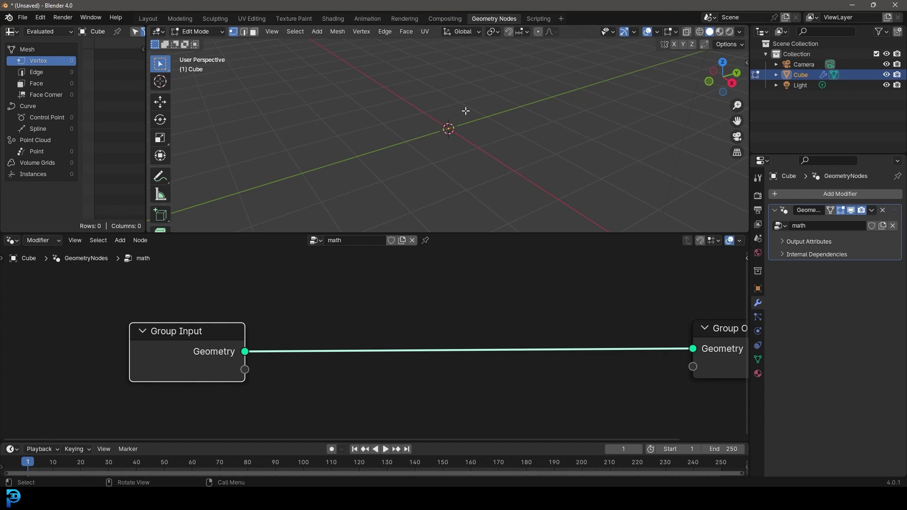
- Add a torus to the emptied mesh in Edit Mode and return to Object Mode
{"action": "key", "text": "shift+a"}
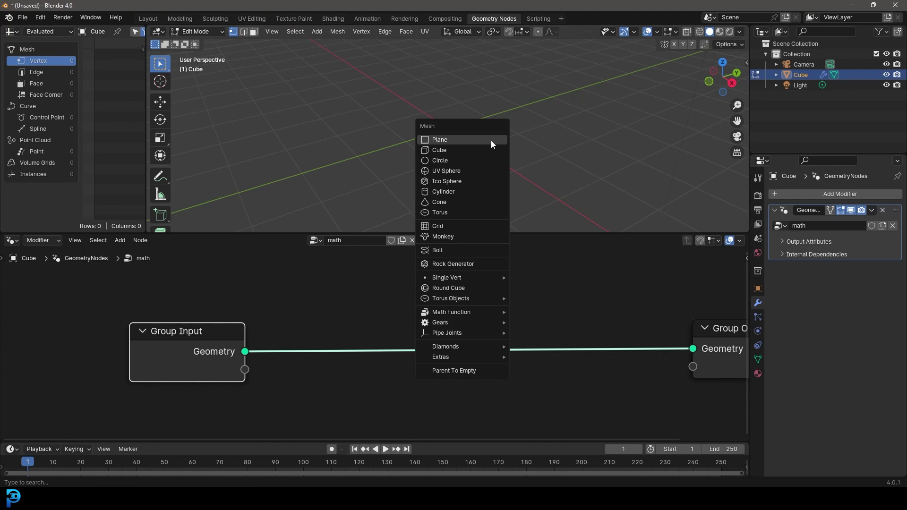
{"action": "left_click", "coordinate": [454, 212]}
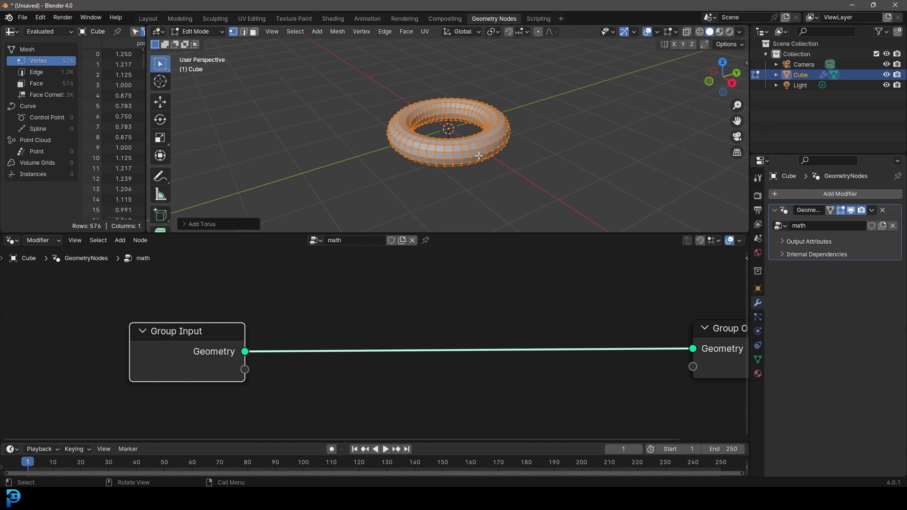
{"action": "key", "text": "Tab"}
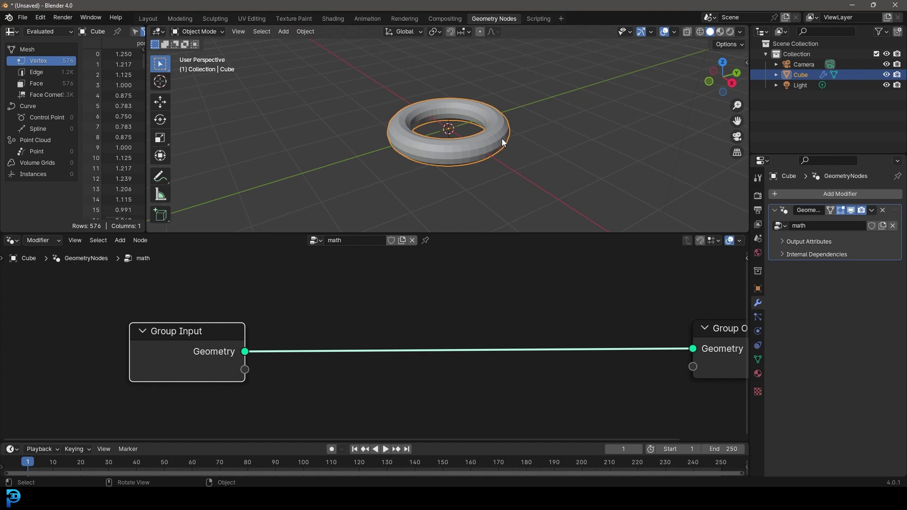
{"action": "scroll", "coordinate": [503, 138], "scroll_direction": "up", "scroll_amount": 3}
- Adjust the Group Input and Group Output nodes so they line up at the same height
{"action": "left_click_drag", "start_coordinate": [188, 337], "coordinate": [191, 334]}
{"action": "scroll", "coordinate": [591, 349], "scroll_direction": "down", "scroll_amount": 2}
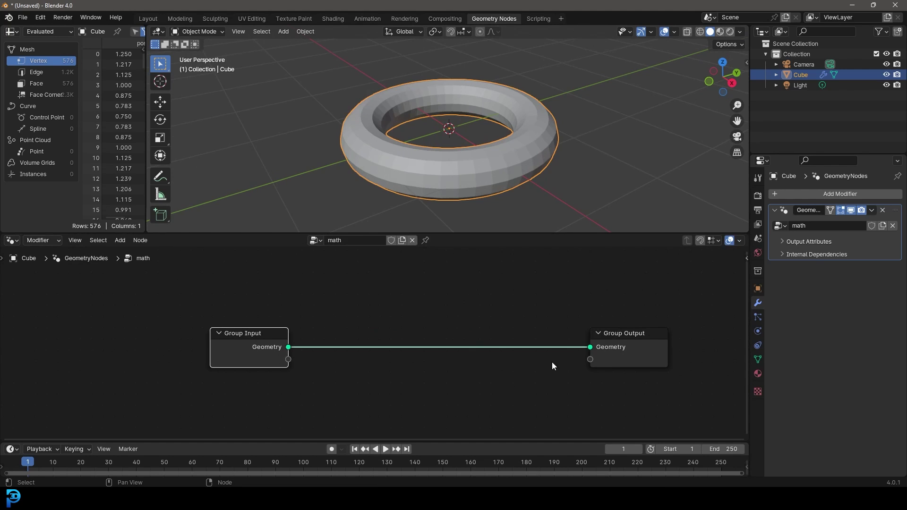
{"action": "left_click_drag", "start_coordinate": [636, 348], "coordinate": [634, 346]}
{"action": "middle_click_drag", "start_coordinate": [330, 348], "coordinate": [323, 329]}
{"action": "scroll", "coordinate": [355, 331], "scroll_direction": "down", "scroll_amount": 3}
{"action": "scroll", "coordinate": [370, 330], "scroll_direction": "up", "scroll_amount": 5}
{"action": "scroll", "coordinate": [319, 339], "scroll_direction": "up", "scroll_amount": 1}
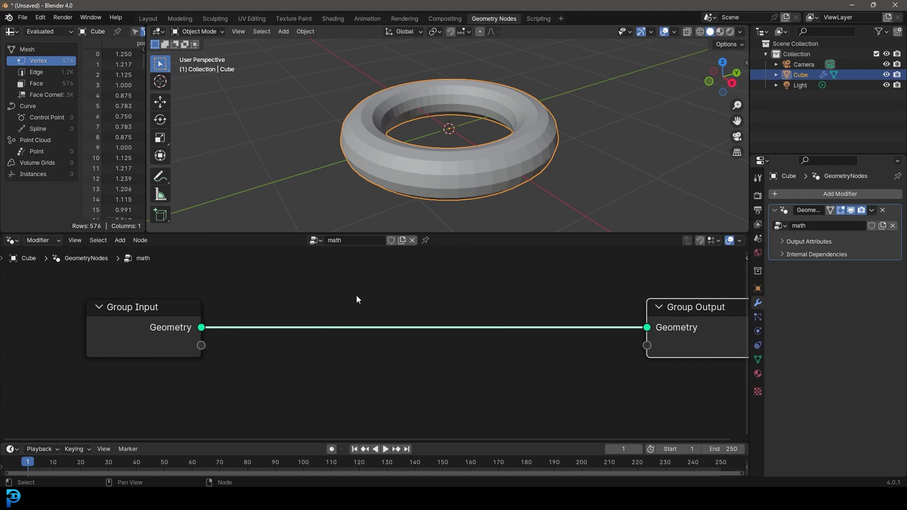
- Insert a Transform Geometry node on the link between Group Input and Group Output
{"action": "key", "text": "shift+a"}
{"action": "left_click", "coordinate": [336, 288]}
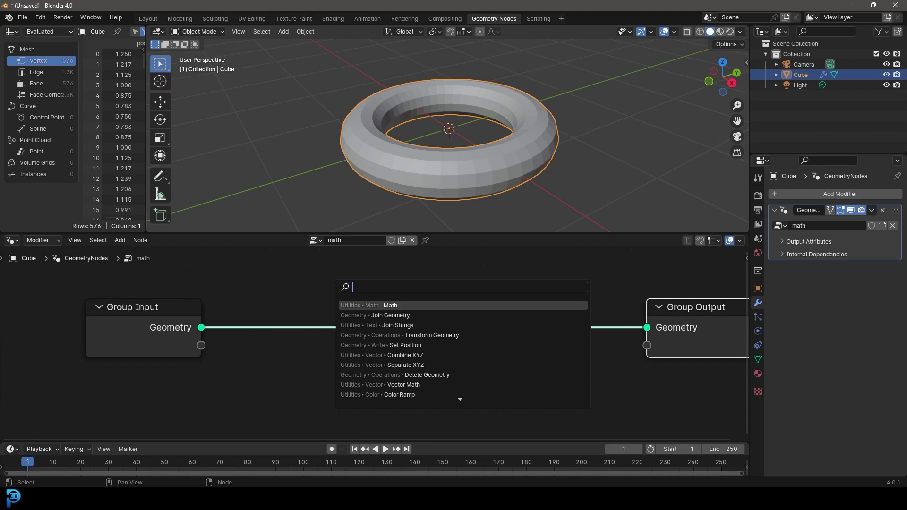
{"action": "type", "text": "trasn"}
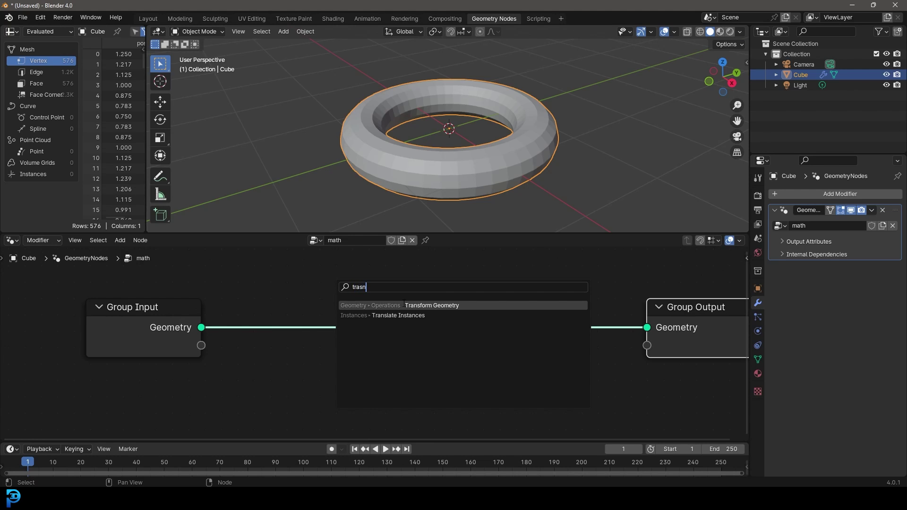
{"action": "key", "text": "Return"}
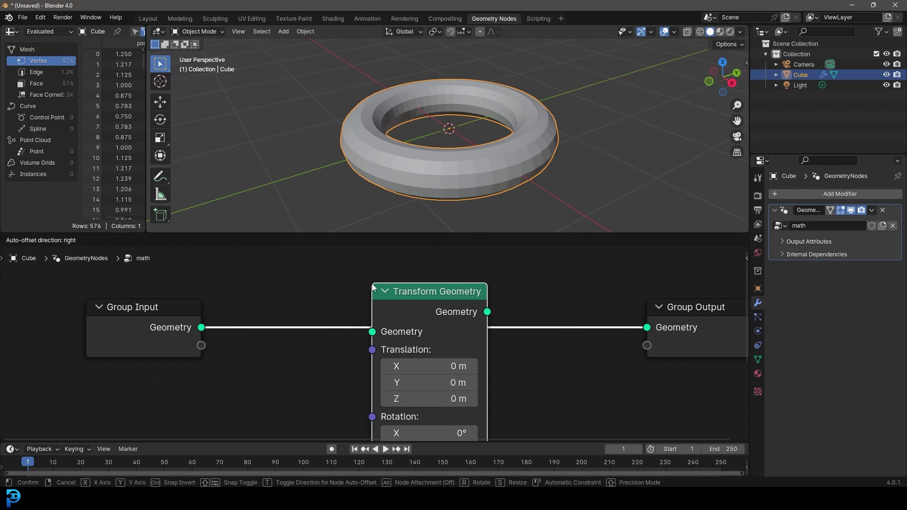
{"action": "left_click", "coordinate": [374, 287]}
{"action": "scroll", "coordinate": [340, 368], "scroll_direction": "down", "scroll_amount": 3}
{"action": "scroll", "coordinate": [348, 304], "scroll_direction": "up", "scroll_amount": 2}
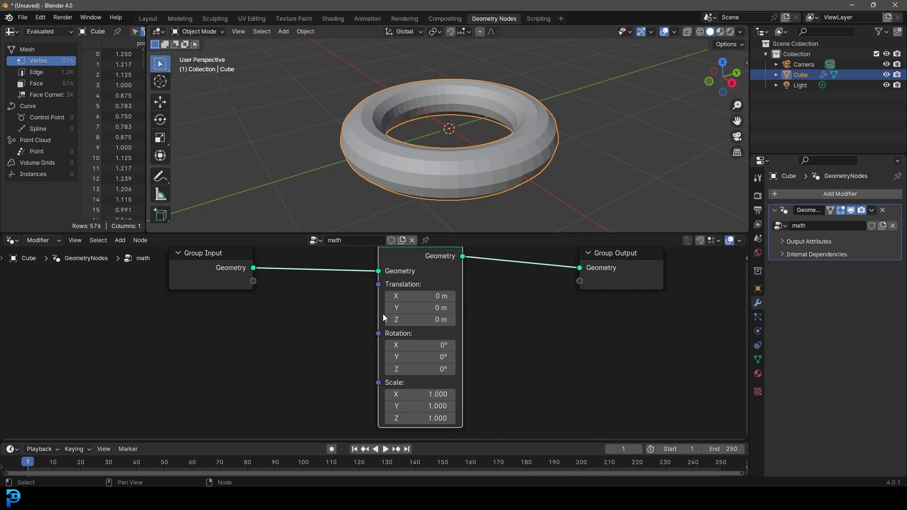
- Enlarge the node editor by shrinking the 3D viewport, keeping the torus and the whole Transform Geometry node in view
{"action": "left_click_drag", "start_coordinate": [470, 236], "coordinate": [477, 162]}
{"action": "middle_click_drag", "start_coordinate": [480, 137], "coordinate": [512, 130], "text": "shift"}
{"action": "scroll", "coordinate": [472, 246], "scroll_direction": "up", "scroll_amount": 2}
{"action": "middle_click_drag", "start_coordinate": [497, 276], "coordinate": [457, 292]}
{"action": "mouse_move", "coordinate": [385, 300]}
{"action": "left_mouse_down"}
{"action": "mouse_move", "coordinate": [451, 300]}
{"action": "mouse_move", "coordinate": [374, 287]}
{"action": "left_mouse_up"}
{"action": "key", "text": "ctrl+z"}
{"action": "key", "text": "ctrl+z"}
{"action": "mouse_move", "coordinate": [381, 330]}
{"action": "left_mouse_down"}
{"action": "mouse_move", "coordinate": [391, 330]}
{"action": "mouse_move", "coordinate": [373, 330]}
{"action": "left_mouse_up"}
{"action": "key", "text": "ctrl+z"}
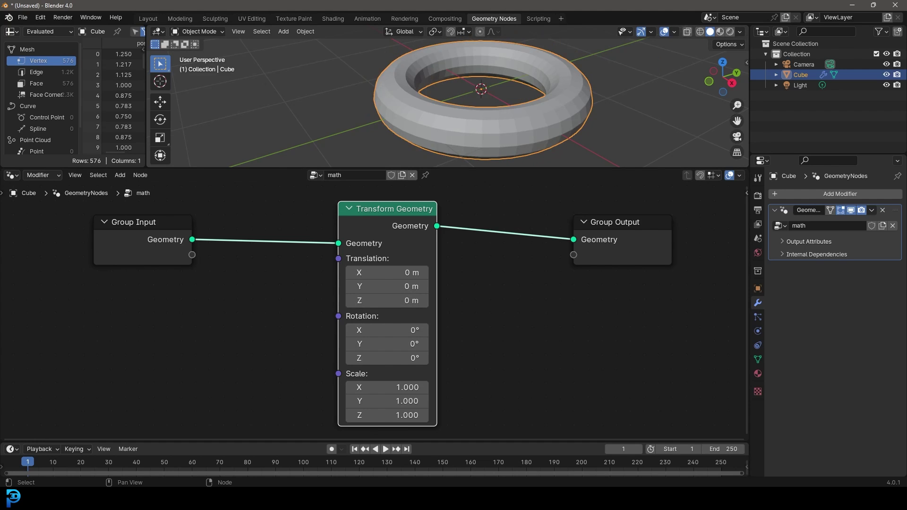
- Add a Value node linked to the Translation input of the Transform Geometry node
{"action": "middle_click_drag", "start_coordinate": [472, 284], "coordinate": [519, 280]}
{"action": "scroll", "coordinate": [474, 111], "scroll_direction": "down", "scroll_amount": 2}
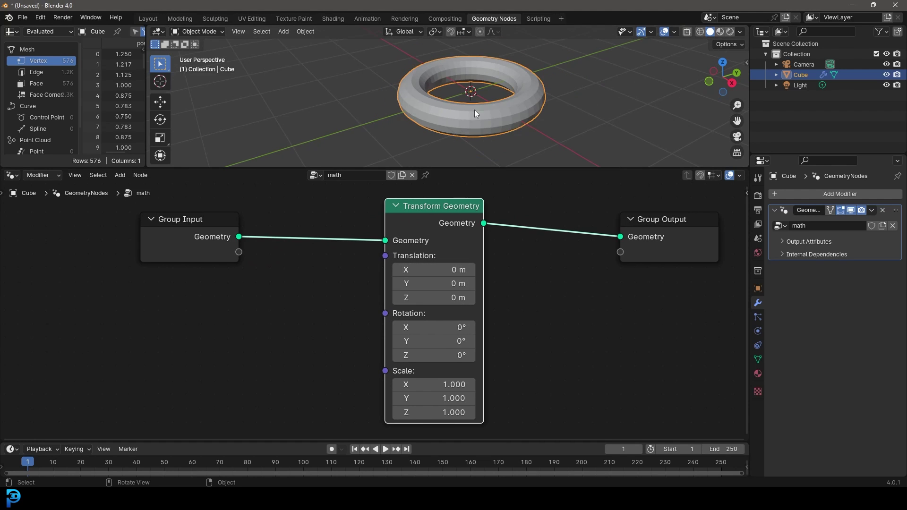
{"action": "left_click_drag", "start_coordinate": [385, 256], "coordinate": [318, 295]}
{"action": "type", "text": "valu"}
{"action": "key", "text": "Return"}
{"action": "left_click", "coordinate": [317, 297]}
- Try the Value node at 1.300, -1.500 and 0.200 to shift the torus, viewing it from the top
{"action": "left_click_drag", "start_coordinate": [266, 323], "coordinate": [328, 324]}
{"action": "scroll", "coordinate": [573, 118], "scroll_direction": "down", "scroll_amount": 6}
{"action": "middle_click_drag", "start_coordinate": [572, 118], "coordinate": [456, 154]}
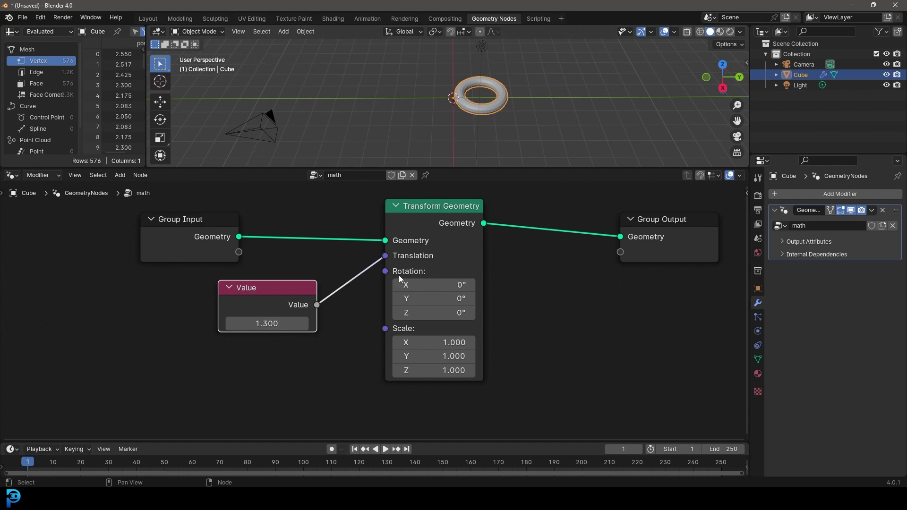
{"action": "key", "text": "KP_7"}
{"action": "left_click_drag", "start_coordinate": [261, 317], "coordinate": [184, 317]}
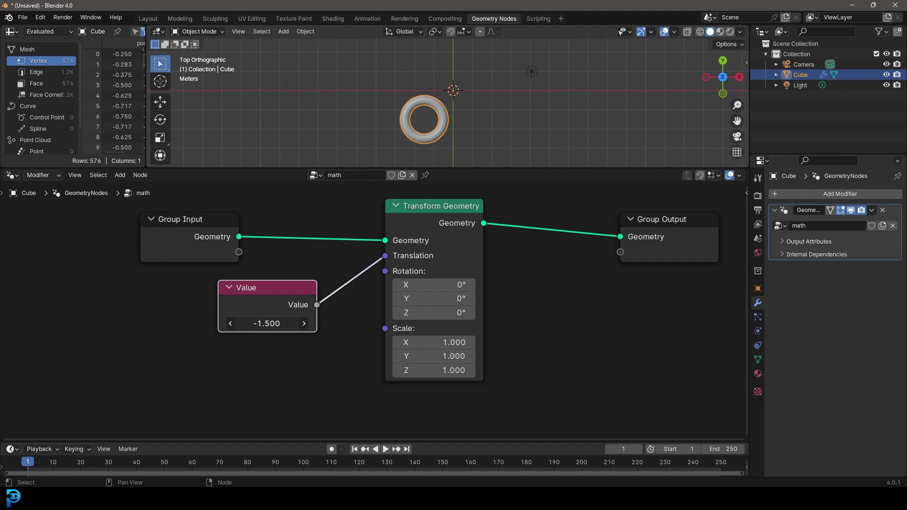
{"action": "left_click_drag", "start_coordinate": [255, 324], "coordinate": [300, 325]}
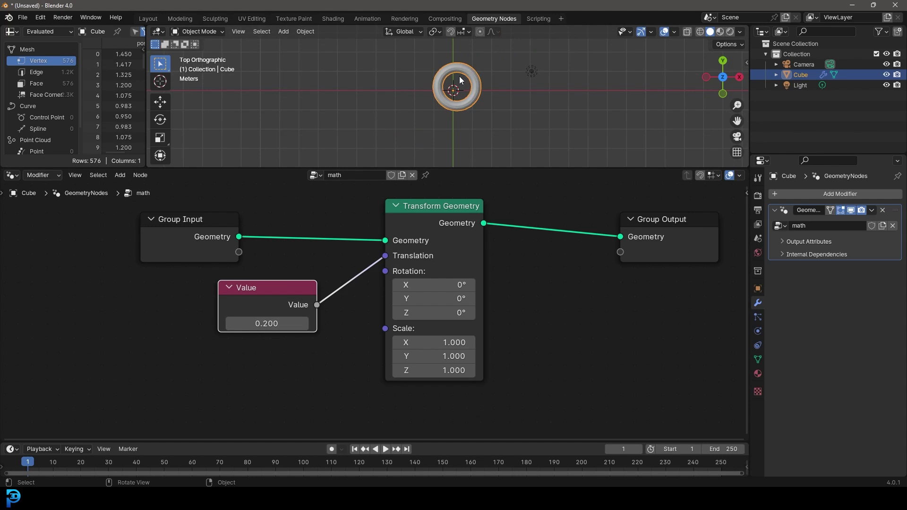
{"action": "scroll", "coordinate": [275, 313], "scroll_direction": "up", "scroll_amount": 4}
- Move the Value node farther from Transform Geometry and add a Separate XYZ node between them
{"action": "middle_click_drag", "start_coordinate": [275, 313], "coordinate": [336, 290]}
{"action": "left_click_drag", "start_coordinate": [330, 269], "coordinate": [251, 288]}
{"action": "scroll", "coordinate": [450, 73], "scroll_direction": "up", "scroll_amount": 3}
{"action": "left_click_drag", "start_coordinate": [178, 318], "coordinate": [133, 317]}
{"action": "scroll", "coordinate": [303, 267], "scroll_direction": "up", "scroll_amount": 2}
{"action": "key", "text": "shift+a"}
{"action": "left_click", "coordinate": [300, 268]}
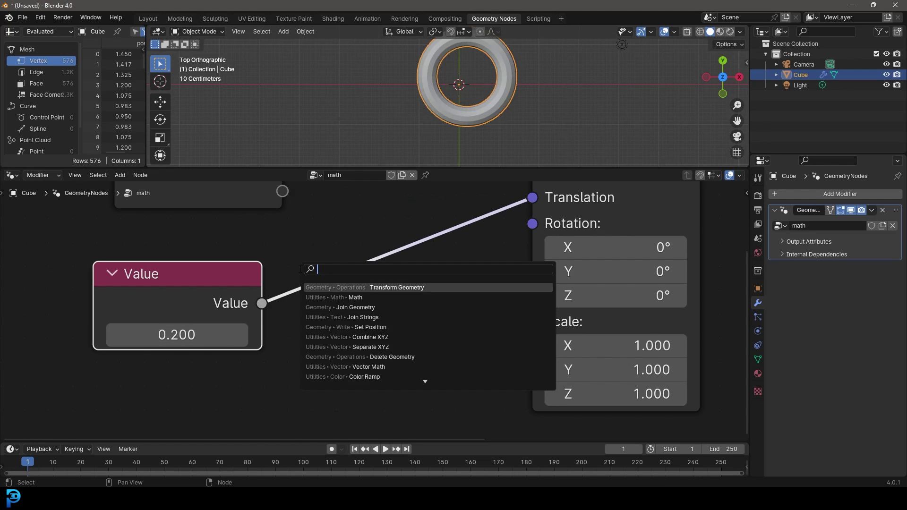
{"action": "type", "text": "seper"}
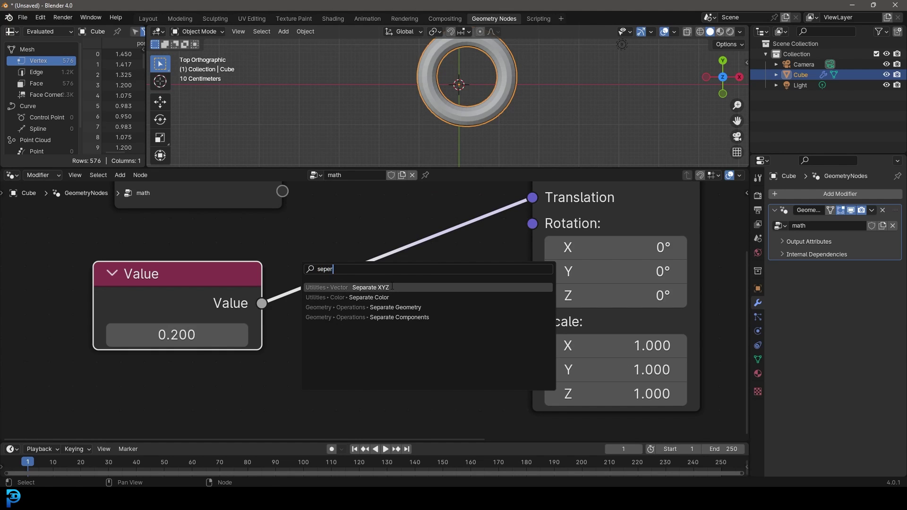
{"action": "left_click", "coordinate": [371, 287]}
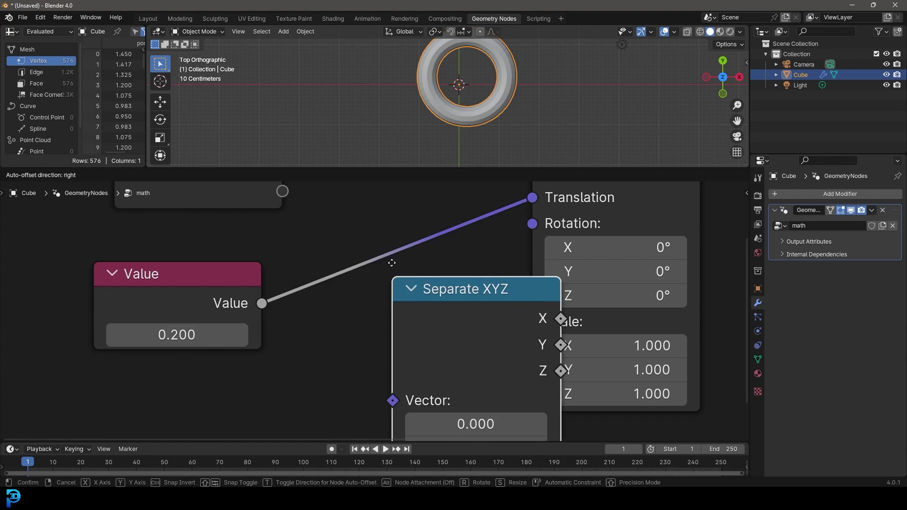
{"action": "left_click", "coordinate": [347, 224]}
- Arrange the Value and Separate XYZ nodes and connect the X output to the Translation input
{"action": "scroll", "coordinate": [381, 239], "scroll_direction": "down", "scroll_amount": 7}
{"action": "mouse_move", "coordinate": [267, 289]}
{"action": "left_mouse_down"}
{"action": "mouse_move", "coordinate": [260, 311]}
{"action": "mouse_move", "coordinate": [264, 299]}
{"action": "left_mouse_up"}
{"action": "left_click_drag", "start_coordinate": [368, 297], "coordinate": [339, 295]}
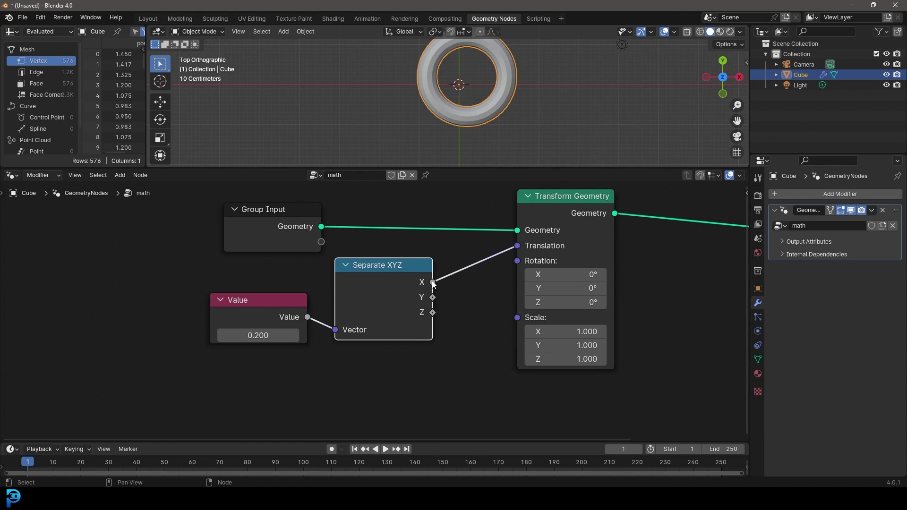
{"action": "left_click_drag", "start_coordinate": [431, 282], "coordinate": [516, 245]}
- Try the Value node at 1.700 and 3.700 and check the torus's movement in perspective
{"action": "left_click_drag", "start_coordinate": [206, 380], "coordinate": [409, 326]}
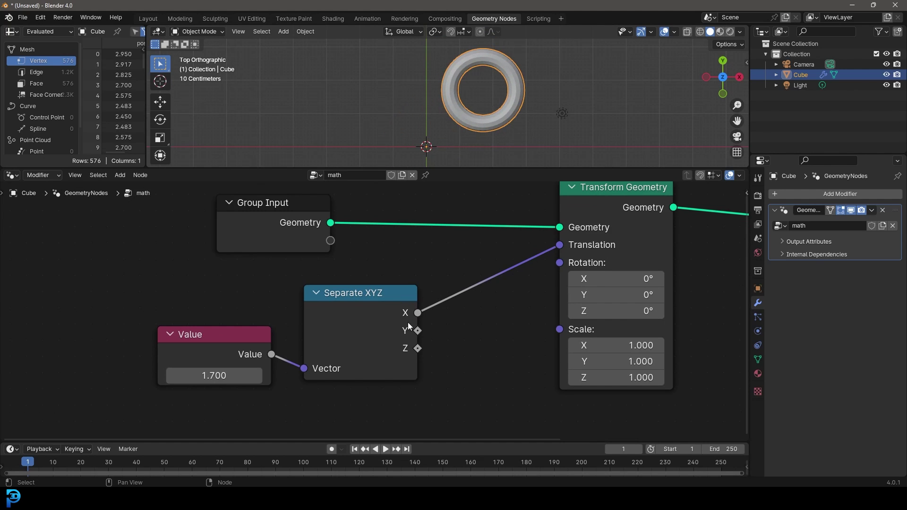
{"action": "left_click_drag", "start_coordinate": [191, 378], "coordinate": [287, 252]}
{"action": "scroll", "coordinate": [503, 111], "scroll_direction": "down", "scroll_amount": 6}
{"action": "middle_click_drag", "start_coordinate": [502, 108], "coordinate": [460, 82]}
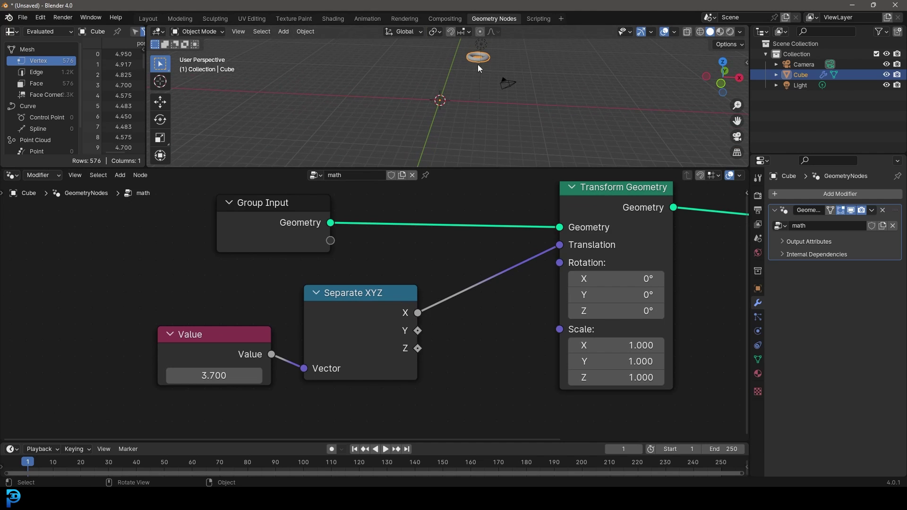
- Insert a Combine XYZ node between the X output of Separate XYZ and the Translation input
{"action": "left_click_drag", "start_coordinate": [396, 347], "coordinate": [379, 345]}
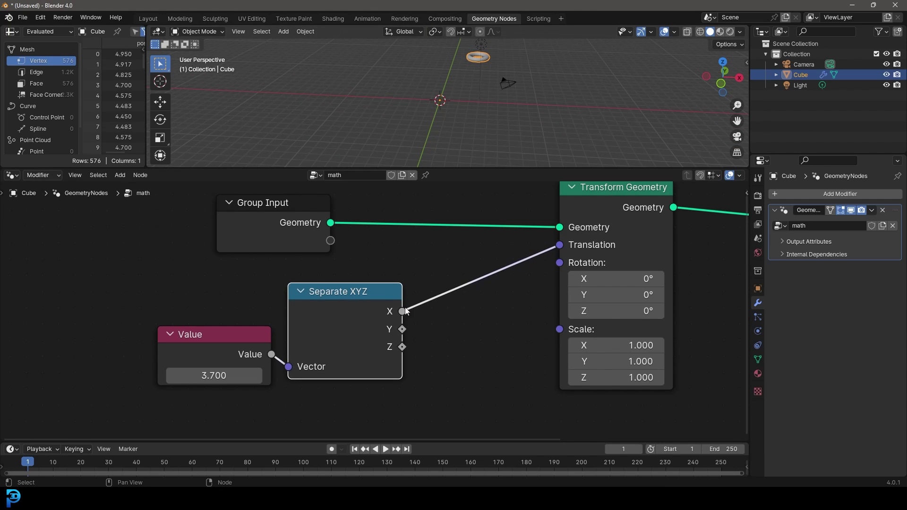
{"action": "scroll", "coordinate": [446, 273], "scroll_direction": "up", "scroll_amount": 1}
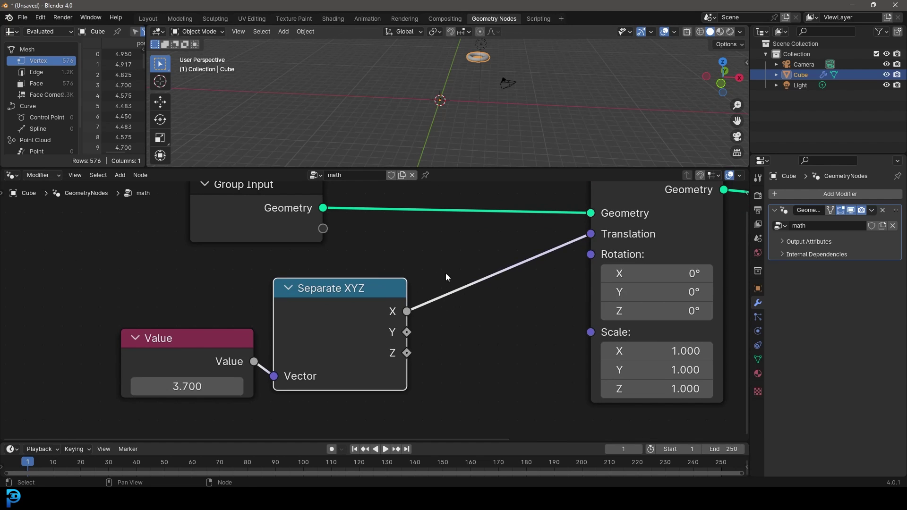
{"action": "key", "text": "shift+a"}
{"action": "left_click", "coordinate": [446, 274]}
{"action": "type", "text": "combin"}
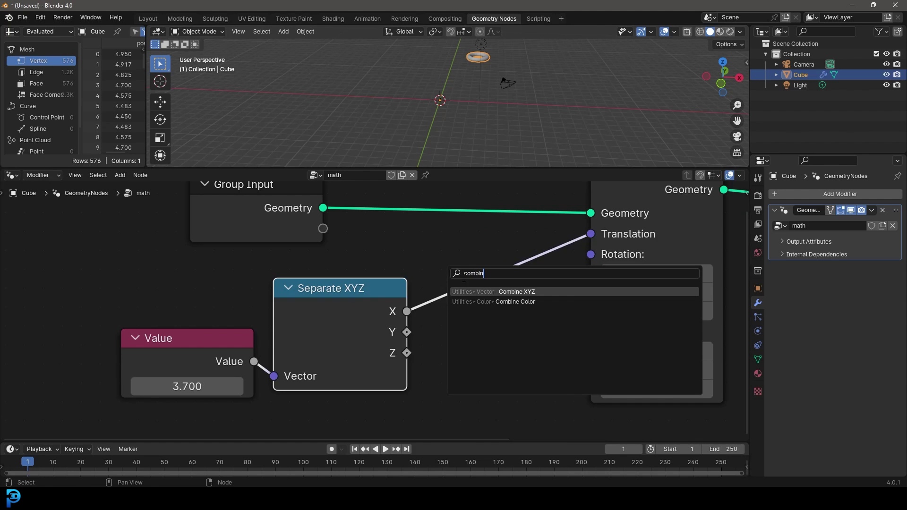
{"action": "key", "text": "Return"}
{"action": "left_click", "coordinate": [519, 277]}
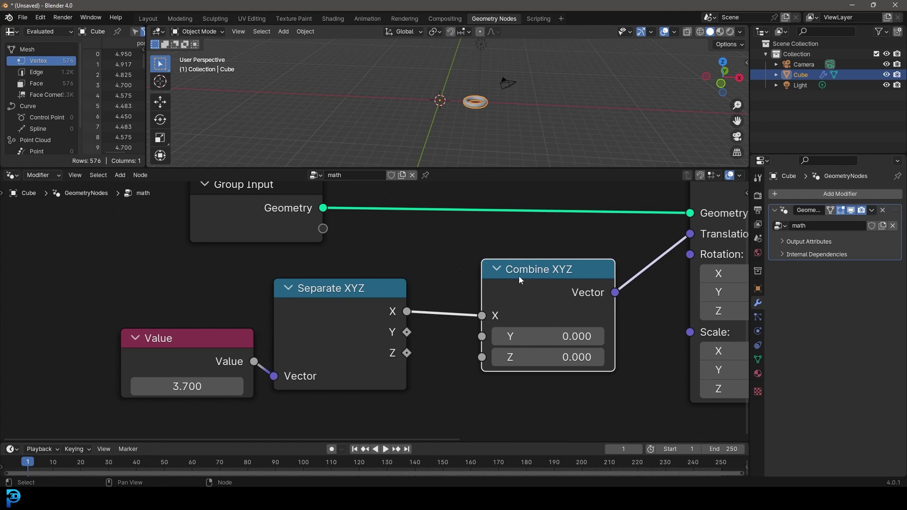
- Tidy the Value, Separate XYZ and Combine XYZ nodes into a compact row
{"action": "left_click_drag", "start_coordinate": [519, 276], "coordinate": [466, 281]}
{"action": "mouse_move", "coordinate": [320, 316]}
{"action": "left_mouse_down"}
{"action": "mouse_move", "coordinate": [344, 301]}
{"action": "mouse_move", "coordinate": [324, 304]}
{"action": "left_mouse_up"}
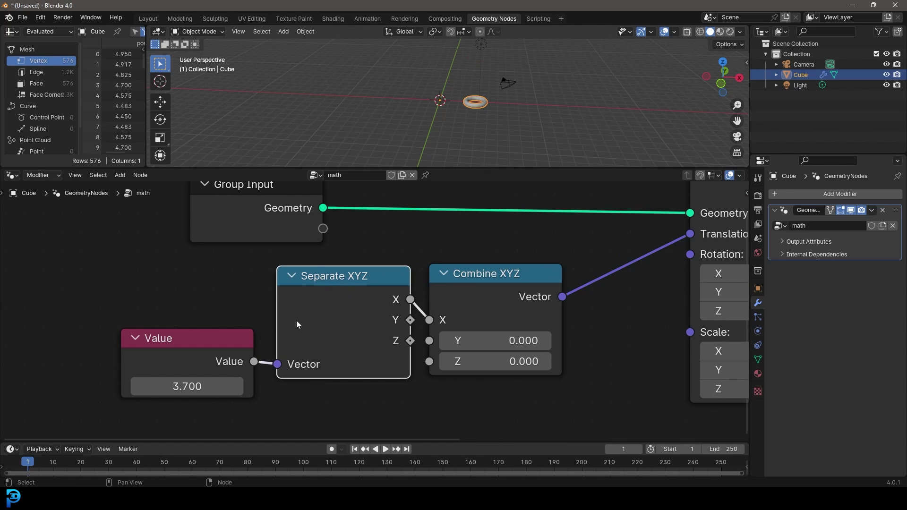
{"action": "left_click_drag", "start_coordinate": [230, 331], "coordinate": [233, 316]}
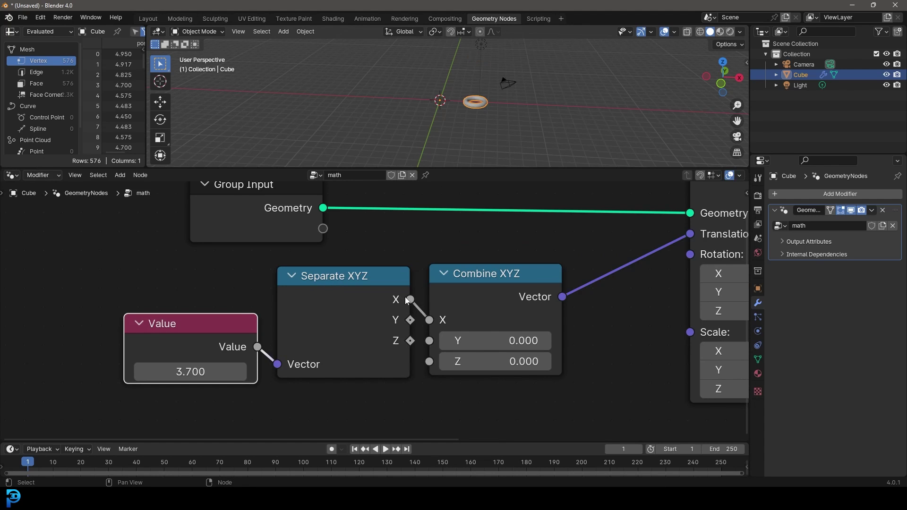
{"action": "scroll", "coordinate": [548, 321], "scroll_direction": "down", "scroll_amount": 1}
{"action": "middle_click_drag", "start_coordinate": [548, 320], "coordinate": [396, 353]}
{"action": "left_click_drag", "start_coordinate": [356, 310], "coordinate": [354, 312]}
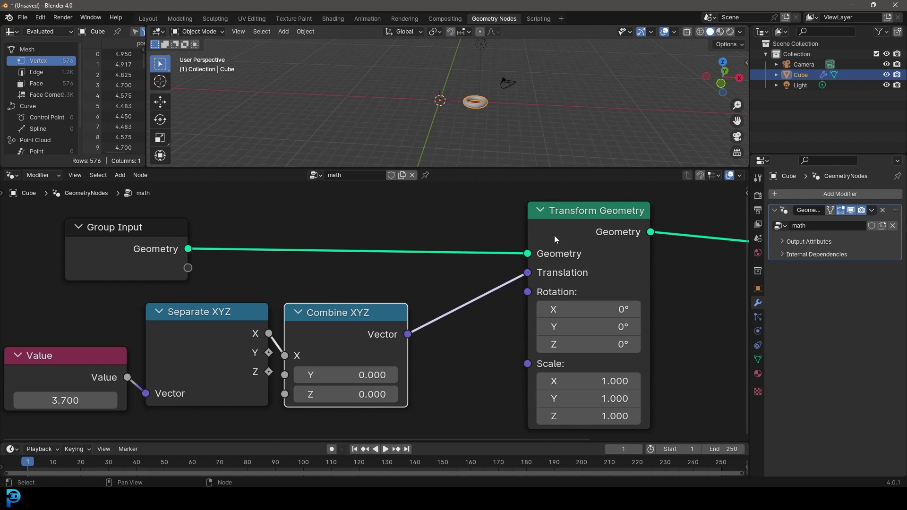
- Switch the viewport to the top view and set the Value node to 2
{"action": "middle_click_drag", "start_coordinate": [347, 374], "coordinate": [367, 360]}
{"action": "mouse_move", "coordinate": [86, 385]}
{"action": "left_mouse_down"}
{"action": "mouse_move", "coordinate": [123, 385]}
{"action": "mouse_move", "coordinate": [102, 385]}
{"action": "left_mouse_up"}
{"action": "key", "text": "KP_7"}
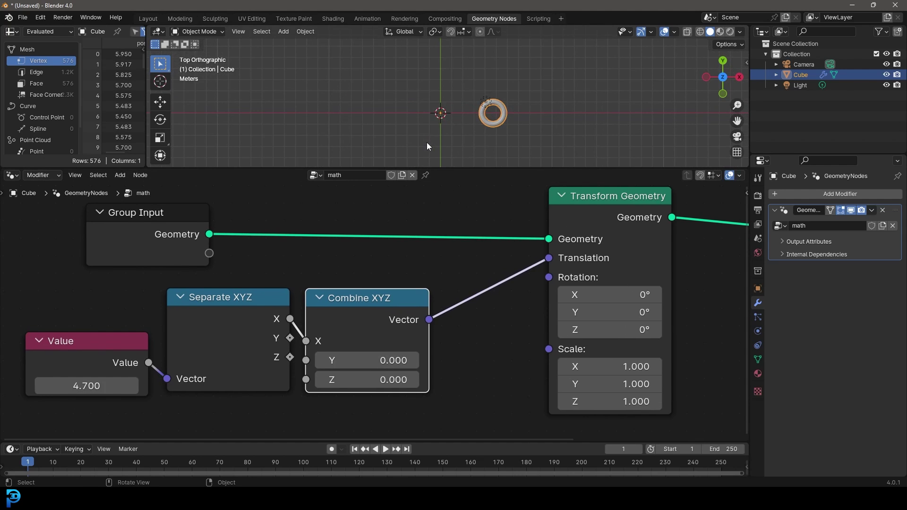
{"action": "middle_click_drag", "start_coordinate": [143, 378], "coordinate": [209, 375]}
{"action": "scroll", "coordinate": [510, 103], "scroll_direction": "up", "scroll_amount": 2}
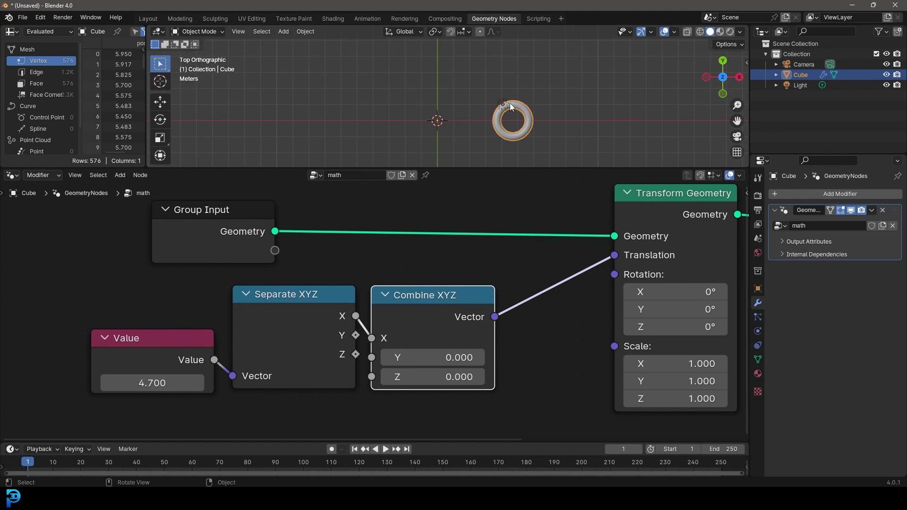
{"action": "left_click", "coordinate": [159, 381]}
{"action": "type", "text": "2"}
{"action": "key", "text": "Return"}
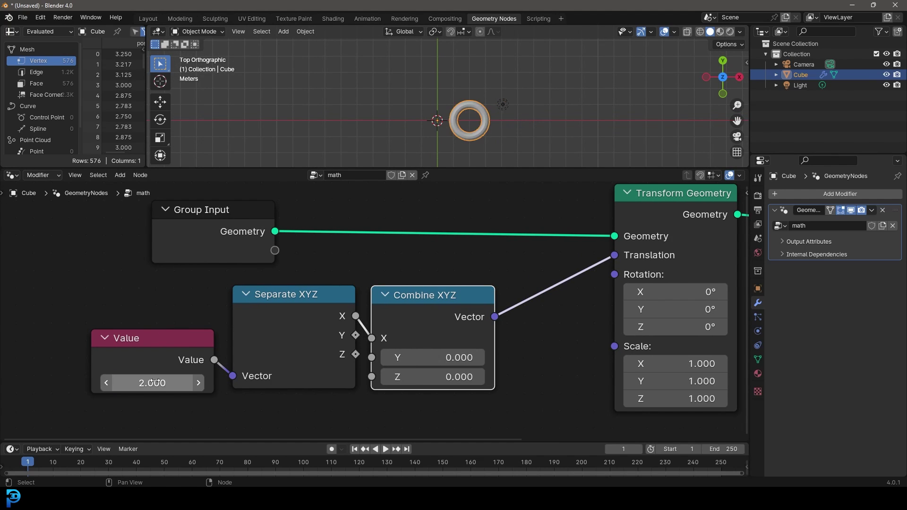
- Measure the distance from the world origin to the centre of the torus along X
{"action": "scroll", "coordinate": [475, 95], "scroll_direction": "up", "scroll_amount": 6}
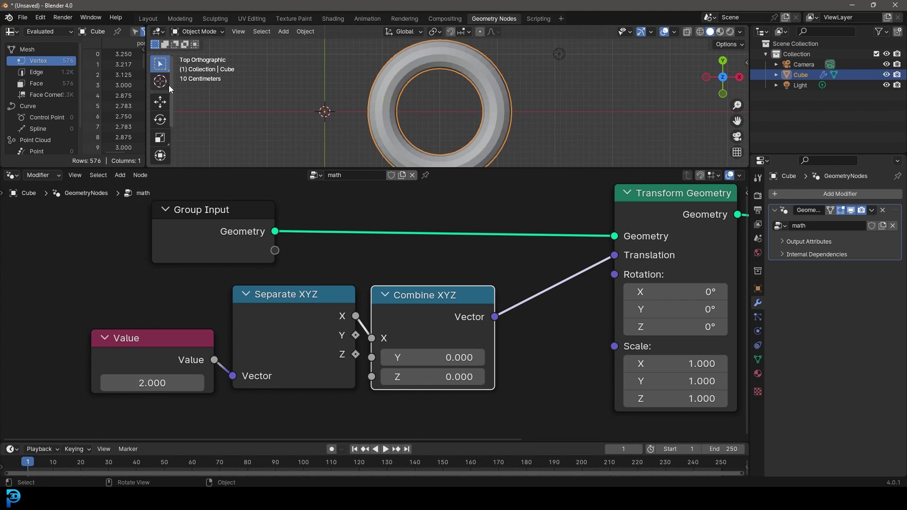
{"action": "scroll", "coordinate": [158, 150], "scroll_direction": "down", "scroll_amount": 3}
{"action": "left_click", "coordinate": [161, 135]}
{"action": "left_click_drag", "start_coordinate": [325, 112], "coordinate": [440, 112]}
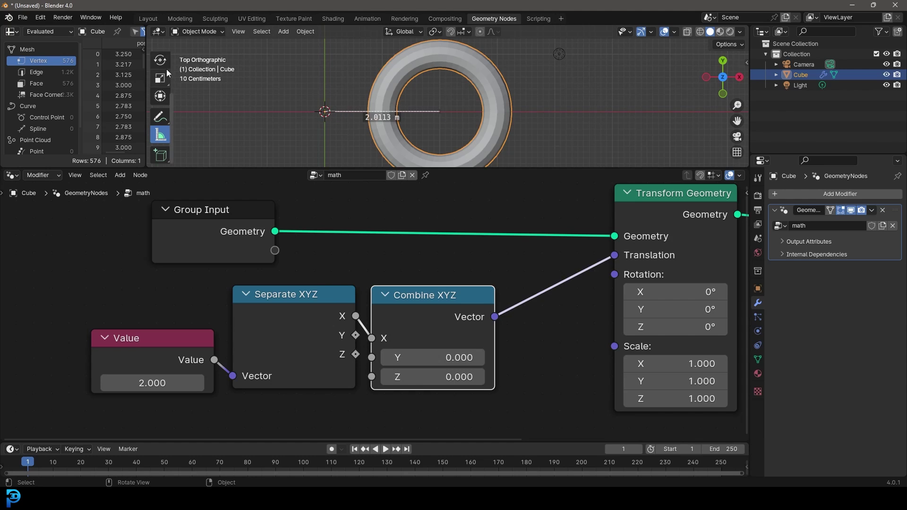
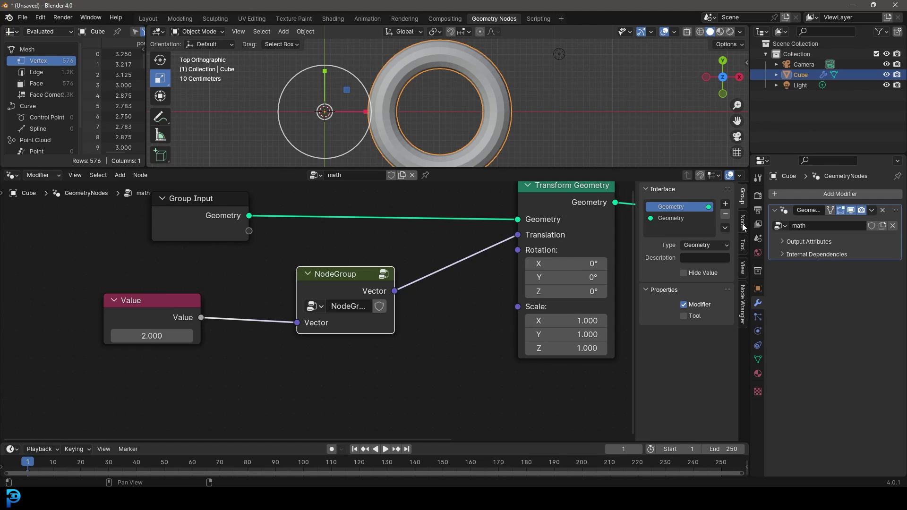
- Label the node group between Value and Transform Geometry as (x) Translation
{"action": "left_click", "coordinate": [694, 216]}
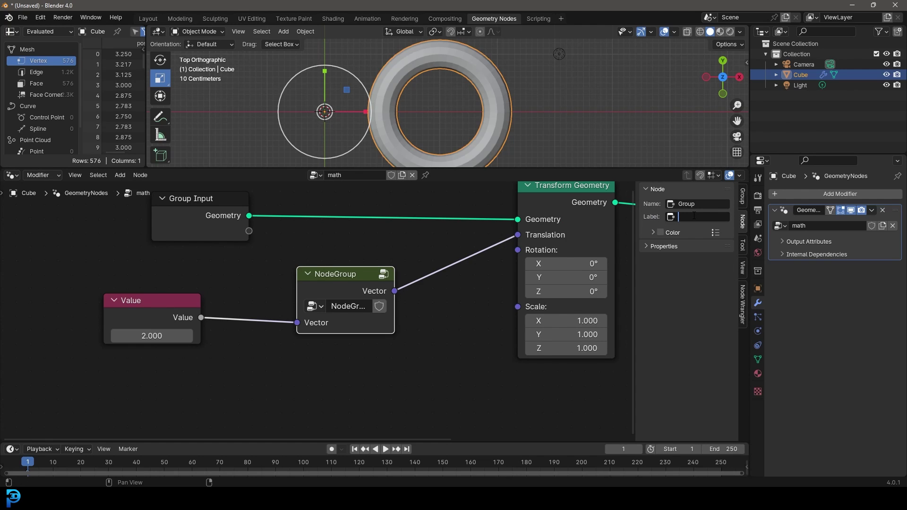
{"action": "type", "text": "0"}
{"action": "type", "text": "x"}
{"action": "type", "text": ") Move"}
{"action": "key", "text": "BackSpace"}
{"action": "key", "text": "BackSpace"}
{"action": "type", "text": "Translation"}
{"action": "key", "text": "Return"}
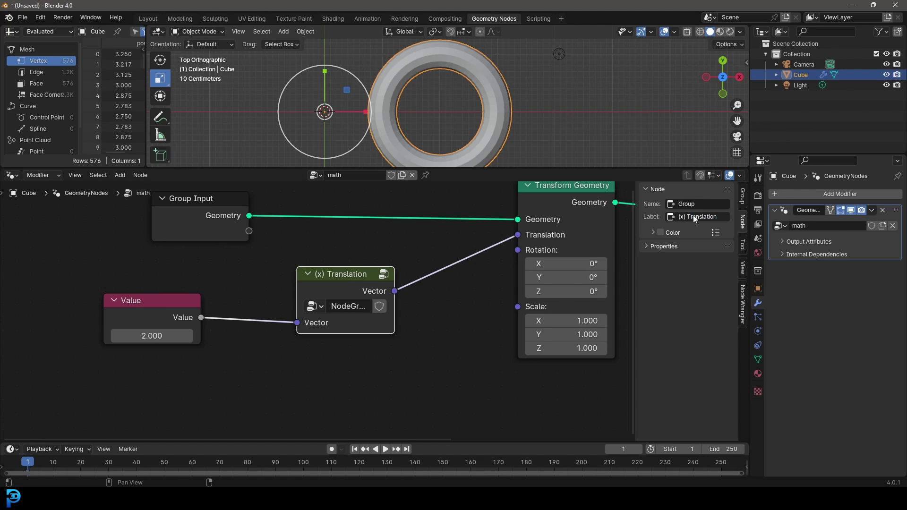
- Set the Value node to 0.9
{"action": "left_click_drag", "start_coordinate": [344, 280], "coordinate": [348, 276]}
{"action": "mouse_move", "coordinate": [151, 336]}
{"action": "left_mouse_down"}
{"action": "mouse_move", "coordinate": [161, 335]}
{"action": "mouse_move", "coordinate": [137, 336]}
{"action": "mouse_move", "coordinate": [166, 335]}
{"action": "left_mouse_up"}
{"action": "scroll", "coordinate": [364, 274], "scroll_direction": "up", "scroll_amount": 1}
{"action": "middle_click_drag", "start_coordinate": [350, 277], "coordinate": [349, 262]}
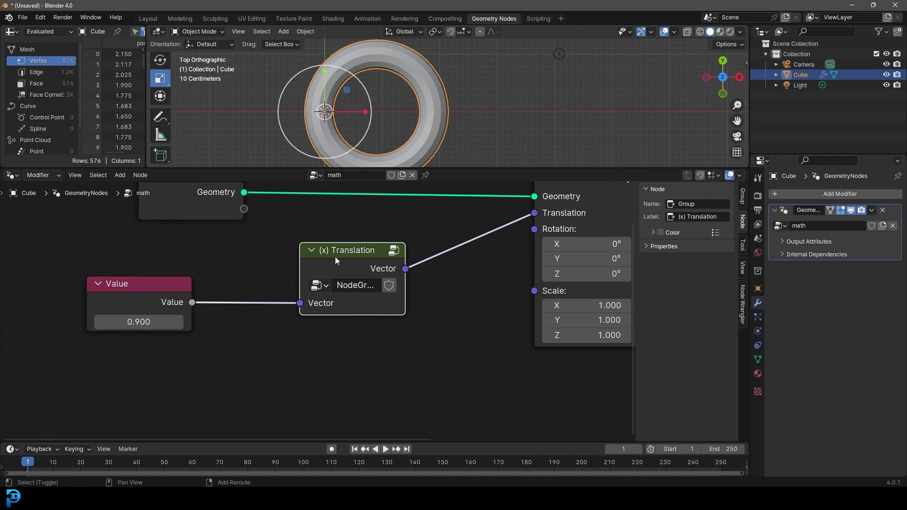
- Duplicate the (x) Translation group below itself, make the copy single-user, and label it (y) Translation
{"action": "key", "text": "shift+d"}
{"action": "left_click", "coordinate": [337, 331]}
{"action": "middle_click_drag", "start_coordinate": [499, 375], "coordinate": [491, 312]}
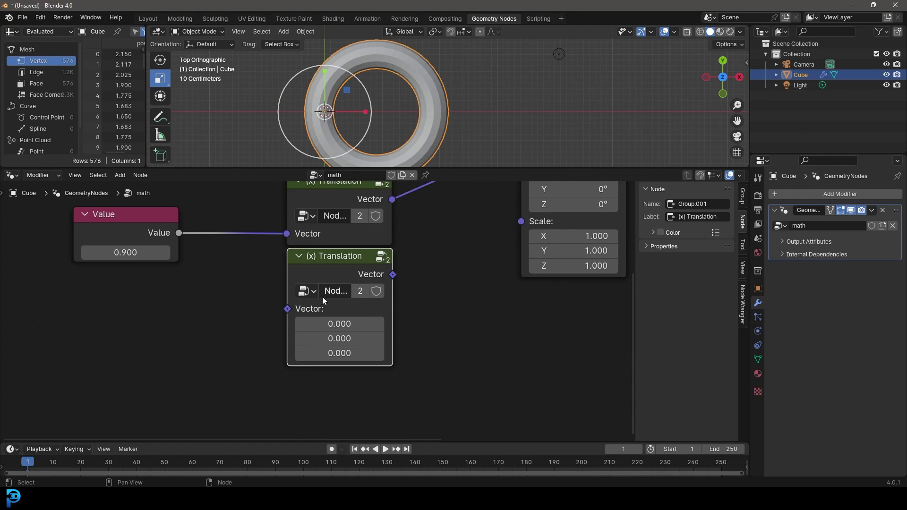
{"action": "left_click", "coordinate": [360, 291]}
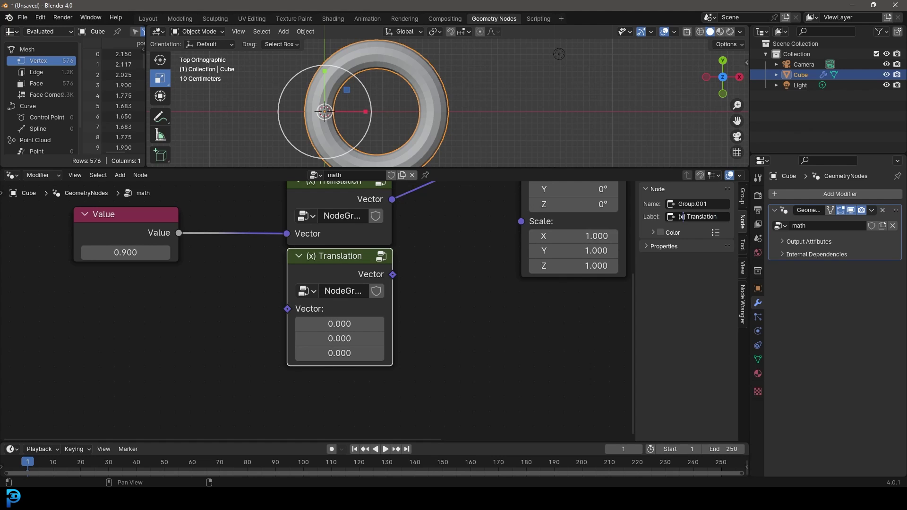
{"action": "key", "text": "BackSpace"}
{"action": "type", "text": "y"}
{"action": "key", "text": "Return"}
- Inside the (y) Translation group, link Separate XYZ's Y to Combine XYZ's Y and remove the X link
{"action": "key", "text": "Tab"}
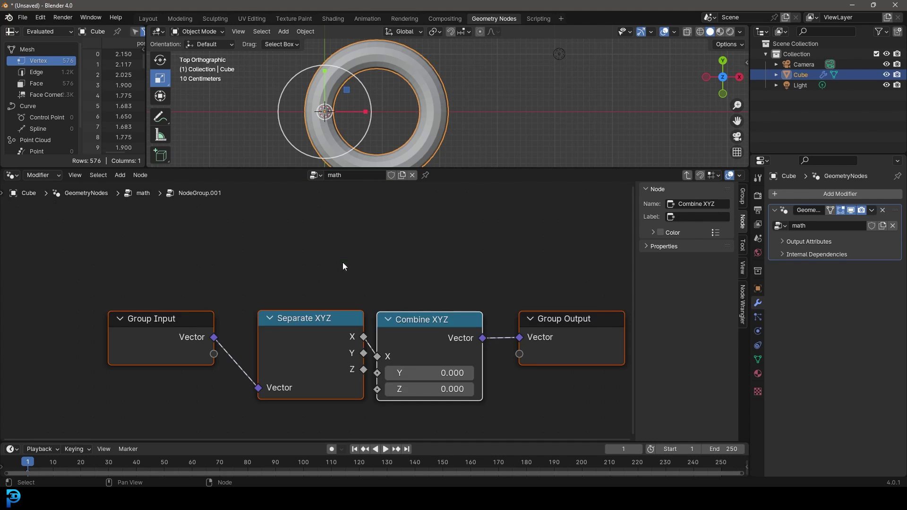
{"action": "key", "text": "Home"}
{"action": "left_click_drag", "start_coordinate": [359, 320], "coordinate": [373, 337]}
{"action": "scroll", "coordinate": [372, 338], "scroll_direction": "up", "scroll_amount": 1}
{"action": "left_click_drag", "start_coordinate": [417, 291], "coordinate": [433, 262]}
{"action": "right_click_drag", "start_coordinate": [386, 287], "coordinate": [383, 302], "text": "ctrl"}
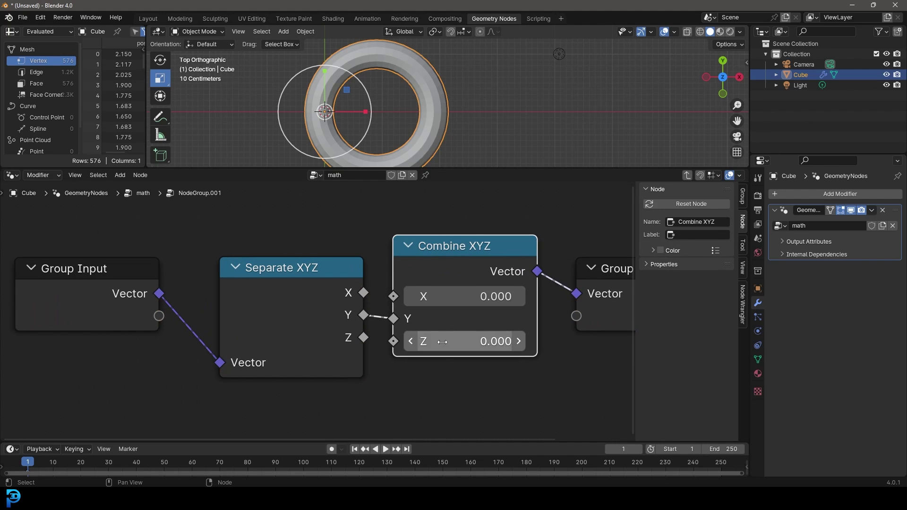
{"action": "key", "text": "Tab"}
- Link the Value node to the (y) Translation group and its Vector output to Transform Geometry's Translation
{"action": "scroll", "coordinate": [371, 293], "scroll_direction": "down", "scroll_amount": 2}
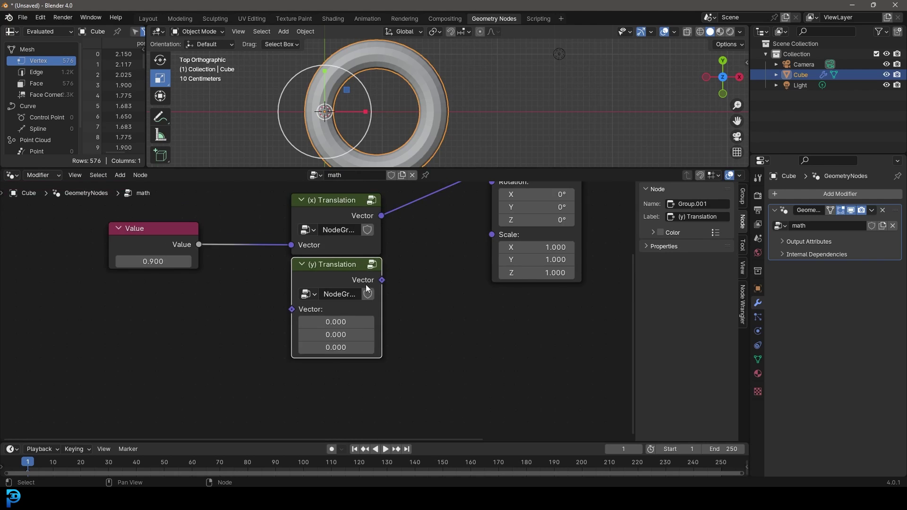
{"action": "scroll", "coordinate": [265, 293], "scroll_direction": "down", "scroll_amount": 2}
{"action": "left_click_drag", "start_coordinate": [217, 330], "coordinate": [285, 374]}
{"action": "left_click_drag", "start_coordinate": [341, 354], "coordinate": [413, 279]}
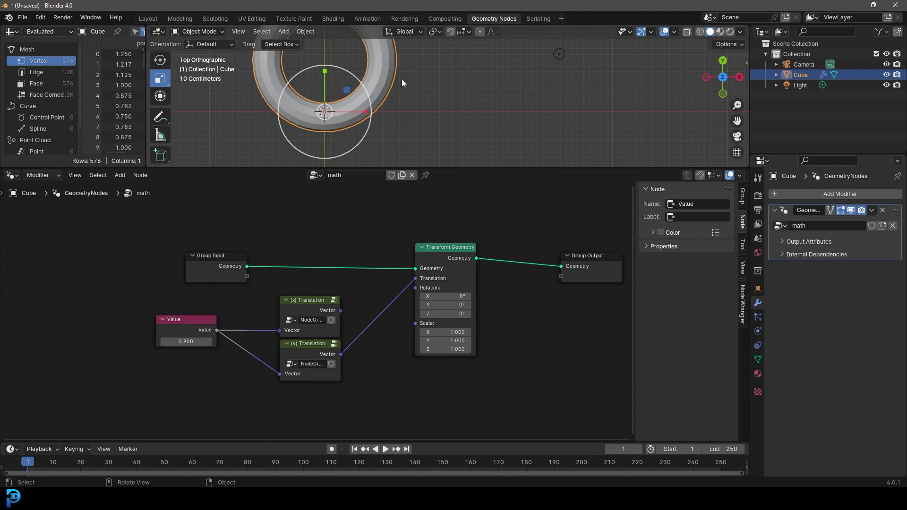
{"action": "scroll", "coordinate": [400, 76], "scroll_direction": "down", "scroll_amount": 3}
- Duplicate the (y) Translation group below itself, make the copy single-user, and label it (z) Translation
{"action": "middle_click_drag", "start_coordinate": [329, 363], "coordinate": [343, 295]}
{"action": "scroll", "coordinate": [287, 277], "scroll_direction": "up", "scroll_amount": 4}
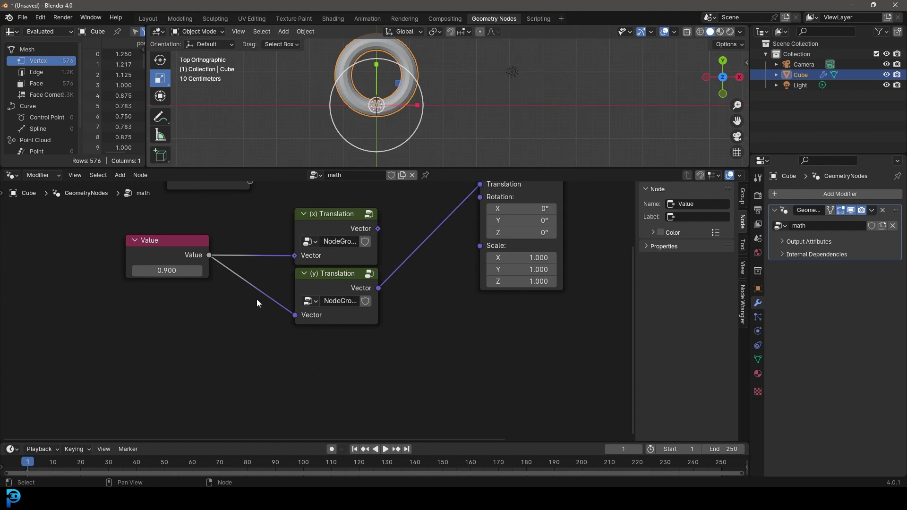
{"action": "left_click", "coordinate": [341, 289]}
{"action": "scroll", "coordinate": [341, 274], "scroll_direction": "up", "scroll_amount": 2}
{"action": "key", "text": "shift+d"}
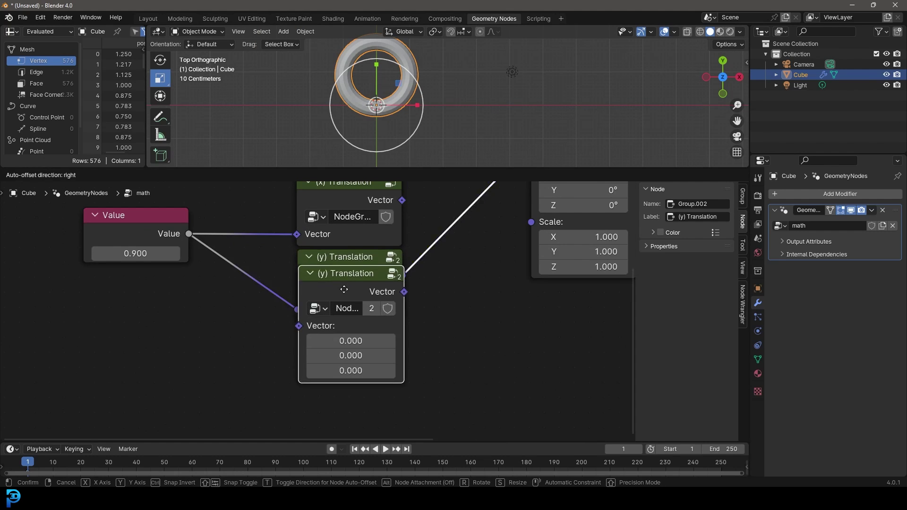
{"action": "left_click", "coordinate": [343, 334]}
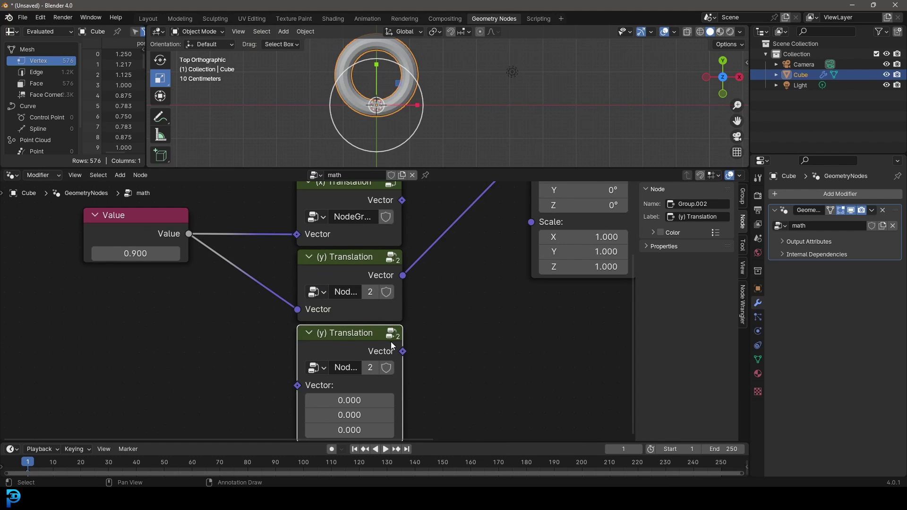
{"action": "left_click", "coordinate": [371, 370]}
{"action": "left_click", "coordinate": [706, 217]}
{"action": "left_click", "coordinate": [684, 217]}
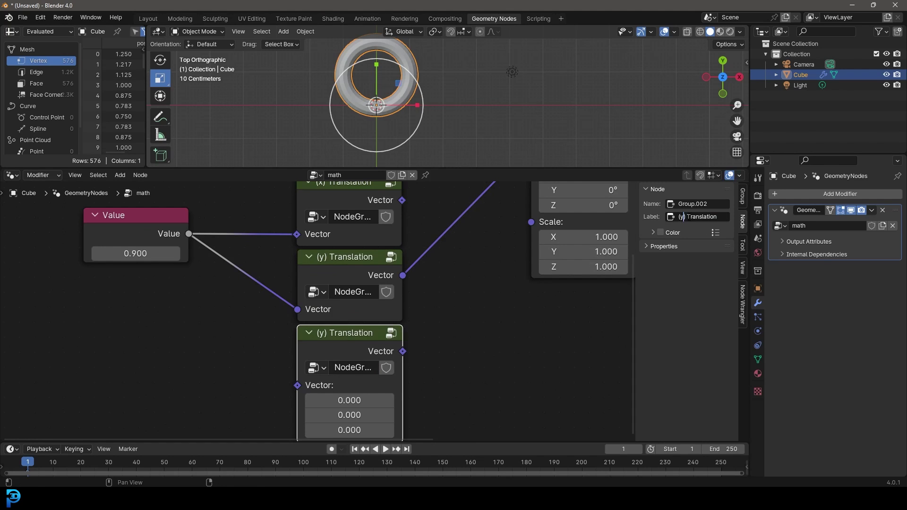
{"action": "key", "text": "BackSpace"}
{"action": "type", "text": "z"}
{"action": "key", "text": "Return"}
- Inside the (z) Translation group, link Separate XYZ's Z to Combine XYZ's Z and remove the Y link
{"action": "middle_click_drag", "start_coordinate": [376, 424], "coordinate": [396, 317]}
{"action": "scroll", "coordinate": [396, 317], "scroll_direction": "up", "scroll_amount": 1}
{"action": "key", "text": "Tab"}
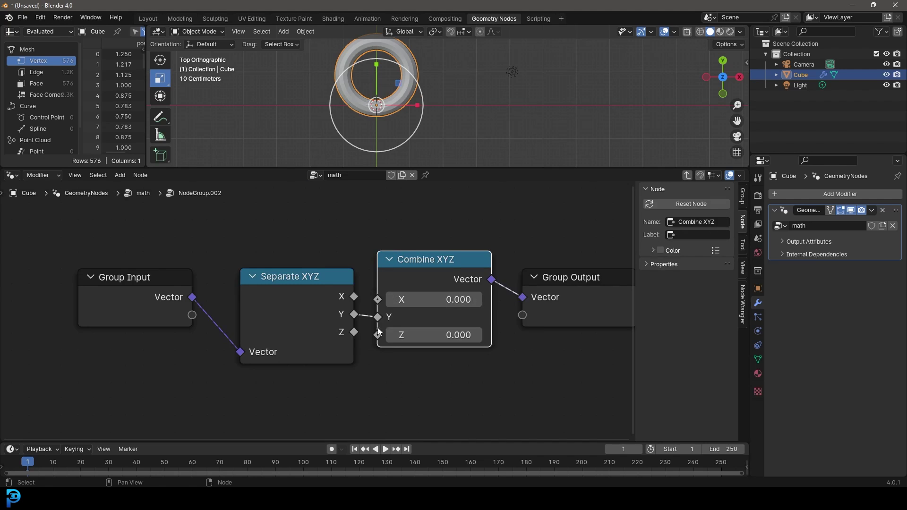
{"action": "left_click_drag", "start_coordinate": [357, 334], "coordinate": [397, 338]}
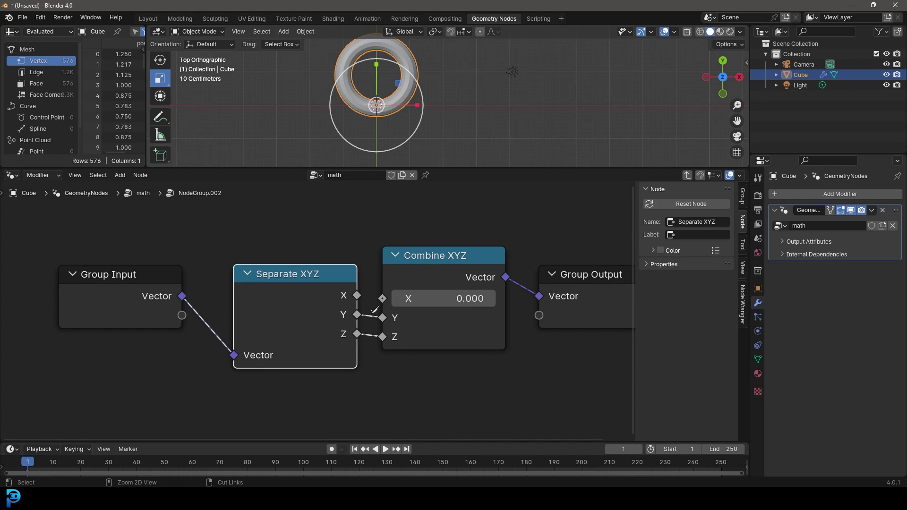
{"action": "right_click_drag", "start_coordinate": [376, 307], "coordinate": [370, 325], "text": "ctrl"}
{"action": "key", "text": "Tab"}
{"action": "scroll", "coordinate": [446, 347], "scroll_direction": "down", "scroll_amount": 3}
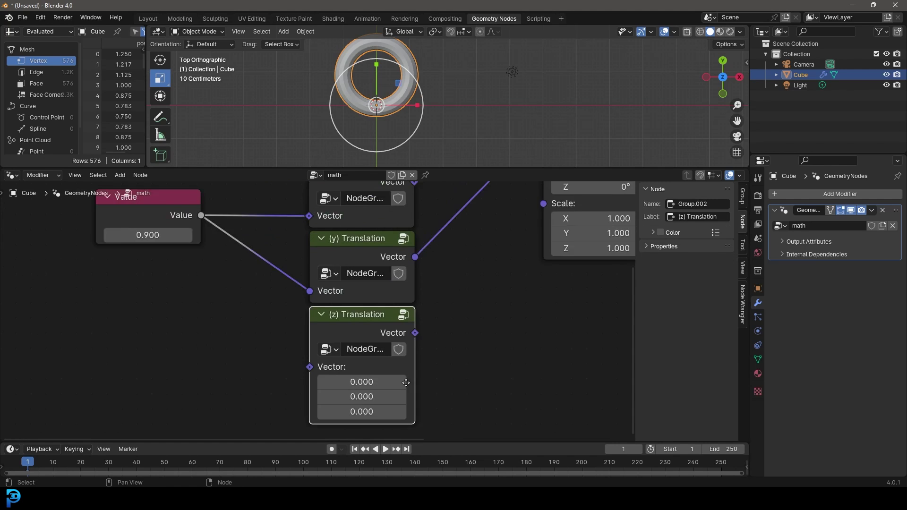
- Move the (y) and (z) Translation groups down, clear of the (x) Translation group
{"action": "middle_click_drag", "start_coordinate": [344, 262], "coordinate": [375, 307]}
{"action": "scroll", "coordinate": [372, 308], "scroll_direction": "up", "scroll_amount": 3}
{"action": "left_click_drag", "start_coordinate": [454, 384], "coordinate": [339, 331]}
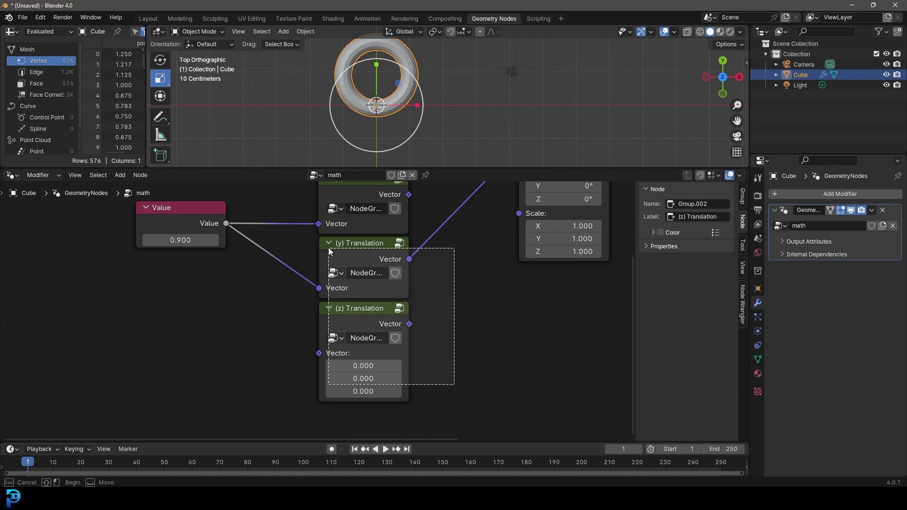
- Link the (x) Translation group to Transform Geometry's Translation again and move the group closer to that node
{"action": "middle_click_drag", "start_coordinate": [365, 220], "coordinate": [384, 306]}
{"action": "scroll", "coordinate": [384, 306], "scroll_direction": "up", "scroll_amount": 3}
{"action": "left_click_drag", "start_coordinate": [384, 263], "coordinate": [328, 264]}
{"action": "middle_click_drag", "start_coordinate": [401, 275], "coordinate": [329, 299]}
{"action": "left_click_drag", "start_coordinate": [326, 300], "coordinate": [525, 238]}
{"action": "left_click_drag", "start_coordinate": [290, 282], "coordinate": [408, 260]}
- Cut the Value node's links to the (x) and (y) Translation groups
{"action": "middle_click_drag", "start_coordinate": [216, 315], "coordinate": [359, 304]}
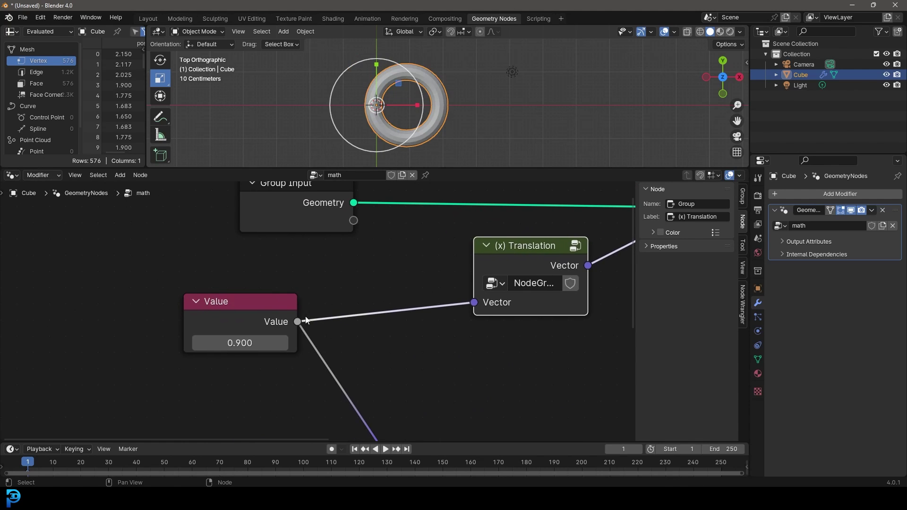
{"action": "scroll", "coordinate": [322, 317], "scroll_direction": "down", "scroll_amount": 2}
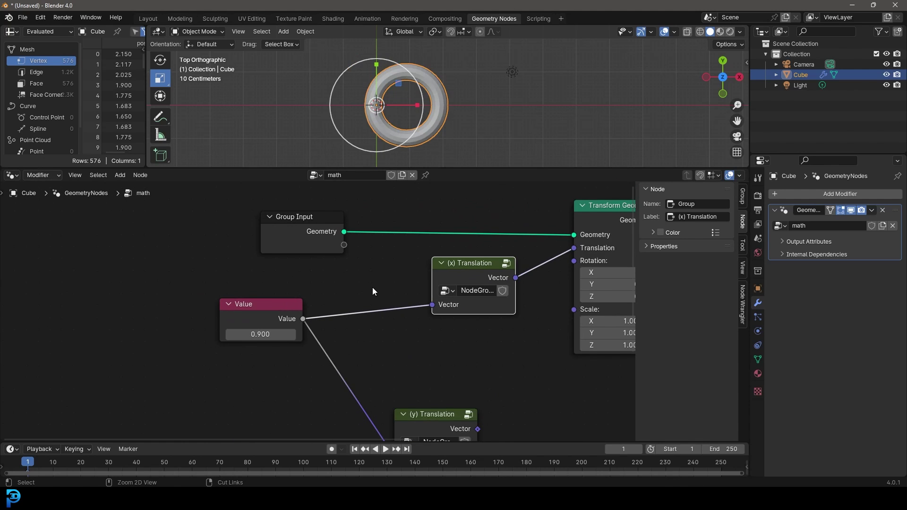
{"action": "right_click_drag", "start_coordinate": [376, 282], "coordinate": [323, 360], "text": "ctrl"}
- Move the Value node aside, set it to 3, and link it to the (x) Translation group's Vector input
{"action": "scroll", "coordinate": [312, 326], "scroll_direction": "up", "scroll_amount": 1}
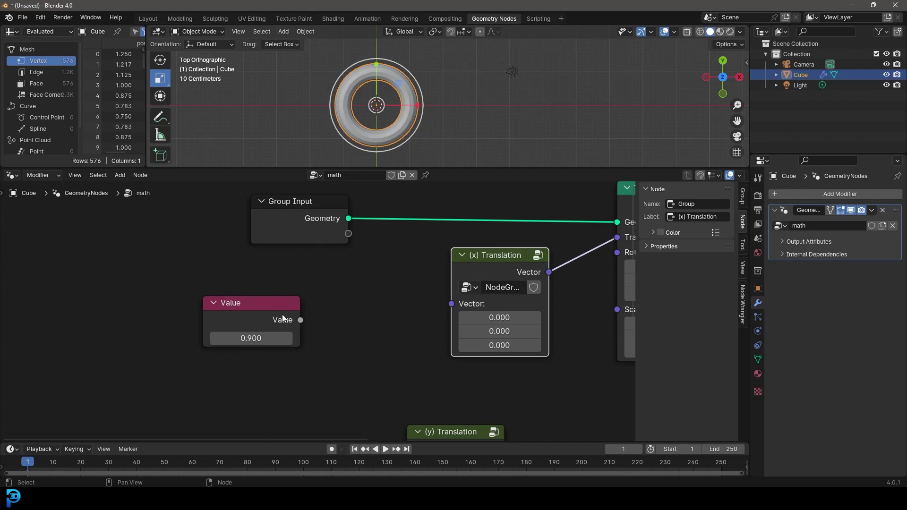
{"action": "scroll", "coordinate": [231, 320], "scroll_direction": "up", "scroll_amount": 3}
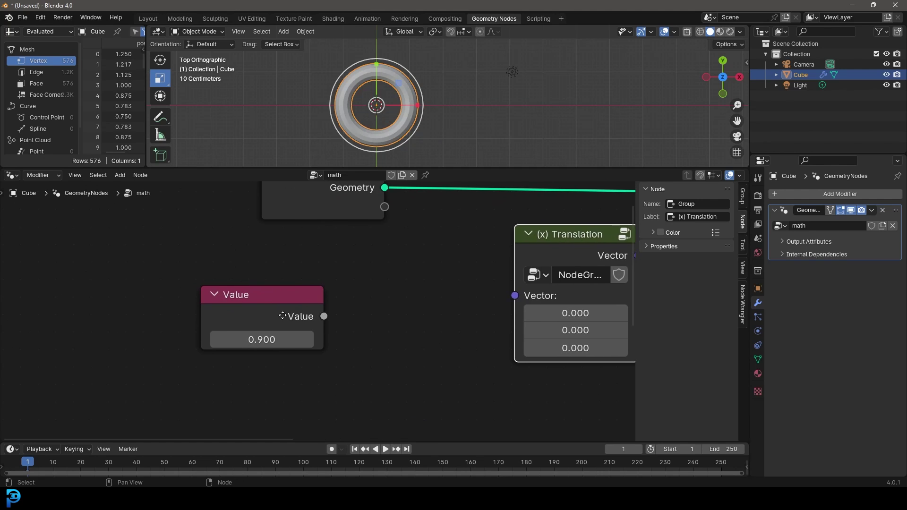
{"action": "left_click_drag", "start_coordinate": [276, 316], "coordinate": [180, 285]}
{"action": "double_click", "coordinate": [210, 325]}
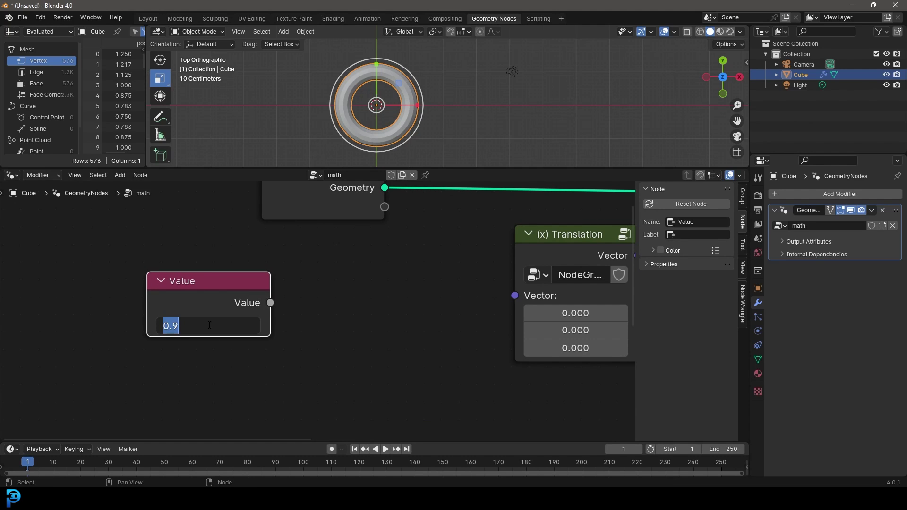
{"action": "type", "text": "3"}
{"action": "key", "text": "Return"}
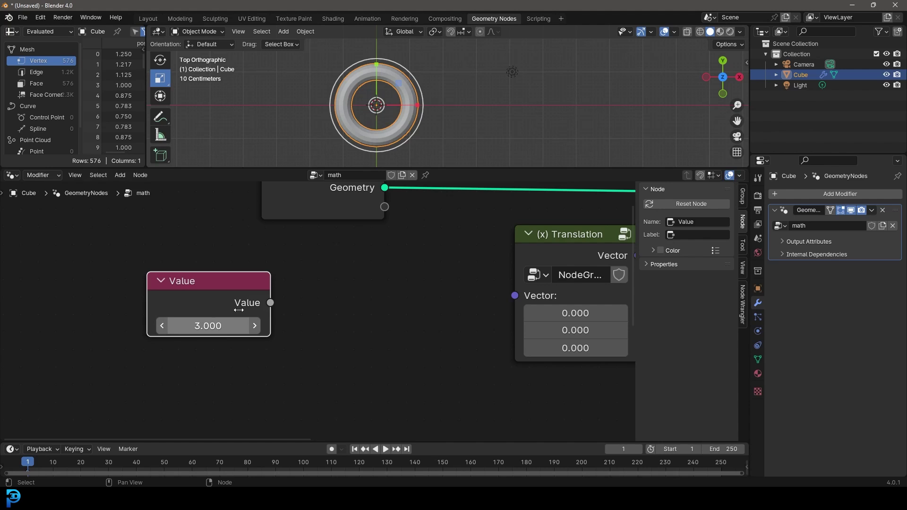
{"action": "left_click_drag", "start_coordinate": [270, 303], "coordinate": [514, 296]}
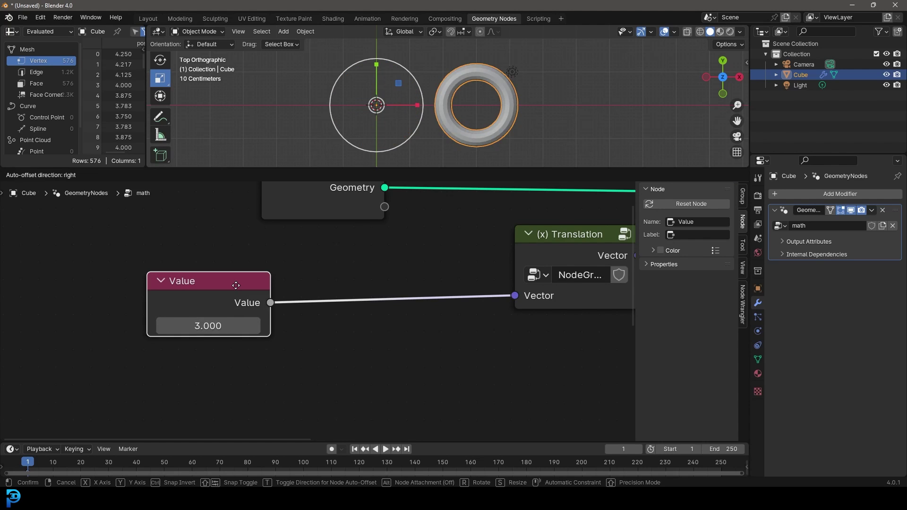
- Duplicate the Value node directly below the original and set the copy to 2
{"action": "middle_click_drag", "start_coordinate": [294, 366], "coordinate": [295, 330]}
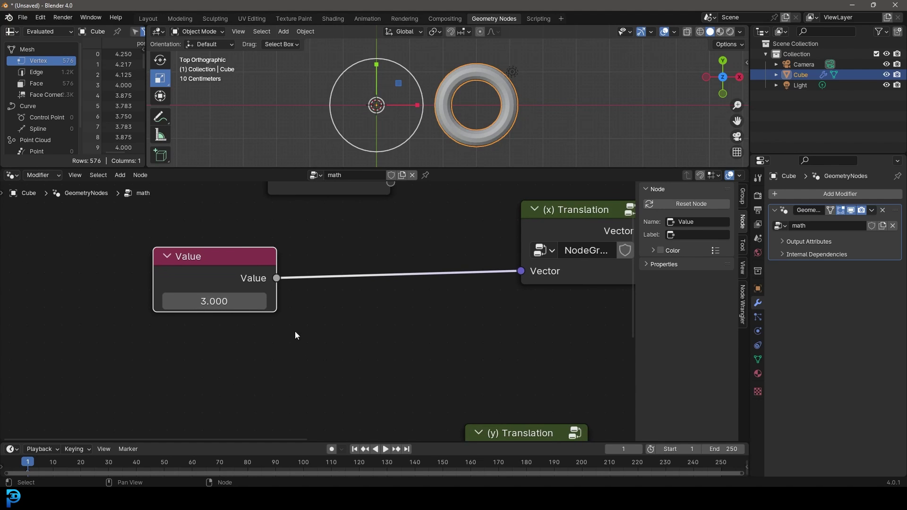
{"action": "scroll", "coordinate": [232, 259], "scroll_direction": "up", "scroll_amount": 2}
{"action": "key", "text": "shift+d"}
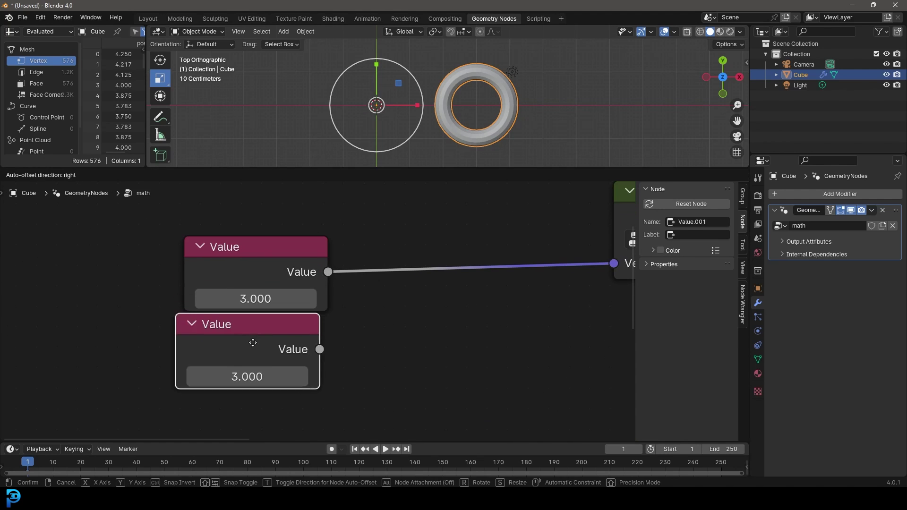
{"action": "left_click", "coordinate": [260, 338]}
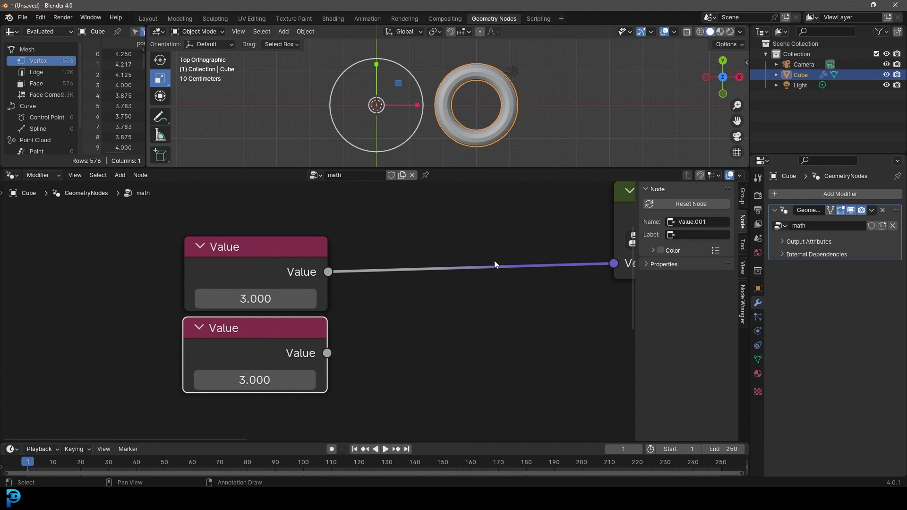
{"action": "left_click", "coordinate": [247, 380]}
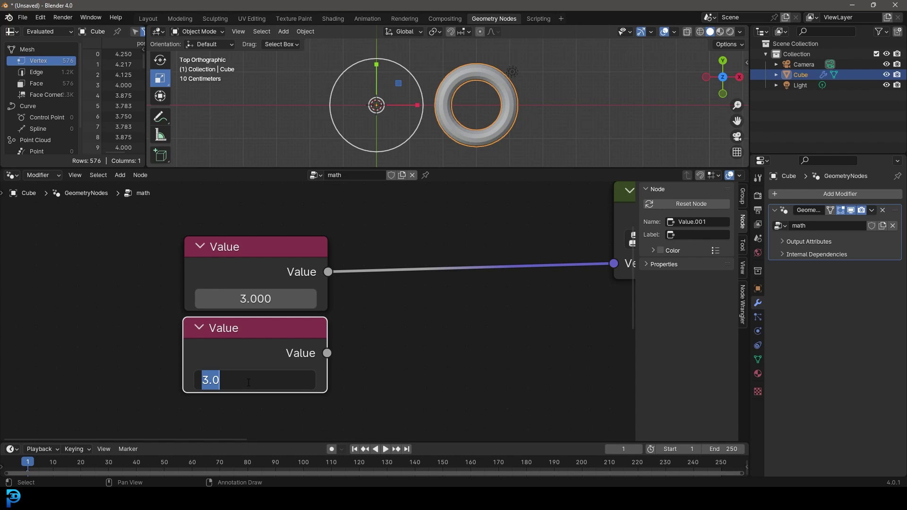
{"action": "type", "text": "2"}
{"action": "key", "text": "Return"}
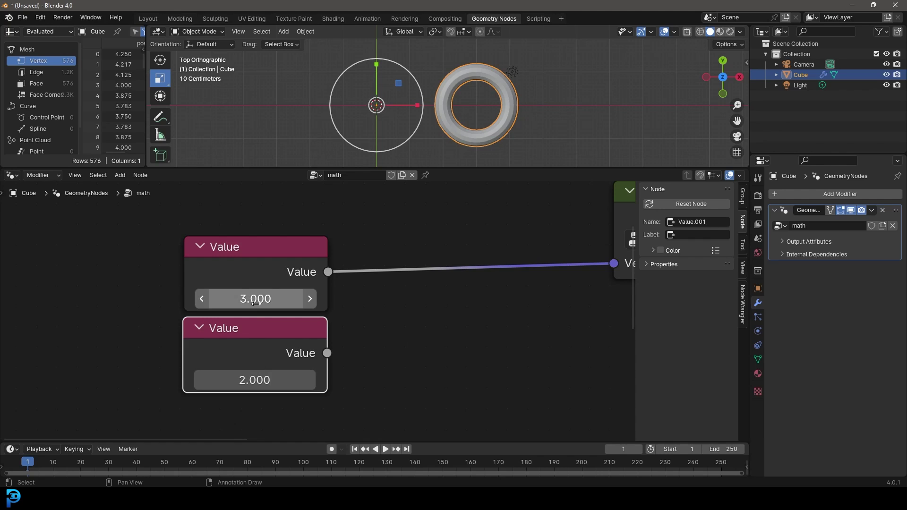
- Insert a Math (Add) node between the first Value node and (x) Translation, and link the second Value to its other input
{"action": "middle_click_drag", "start_coordinate": [414, 319], "coordinate": [413, 320]}
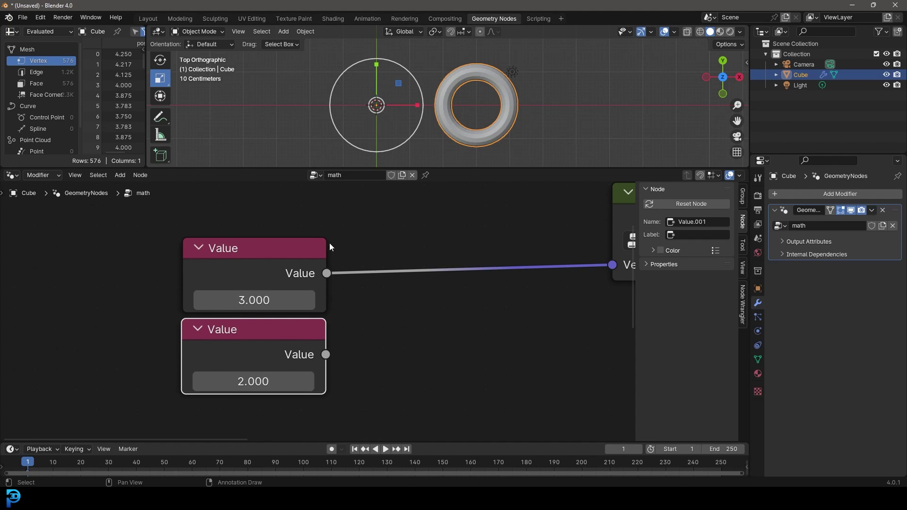
{"action": "scroll", "coordinate": [545, 265], "scroll_direction": "down", "scroll_amount": 2}
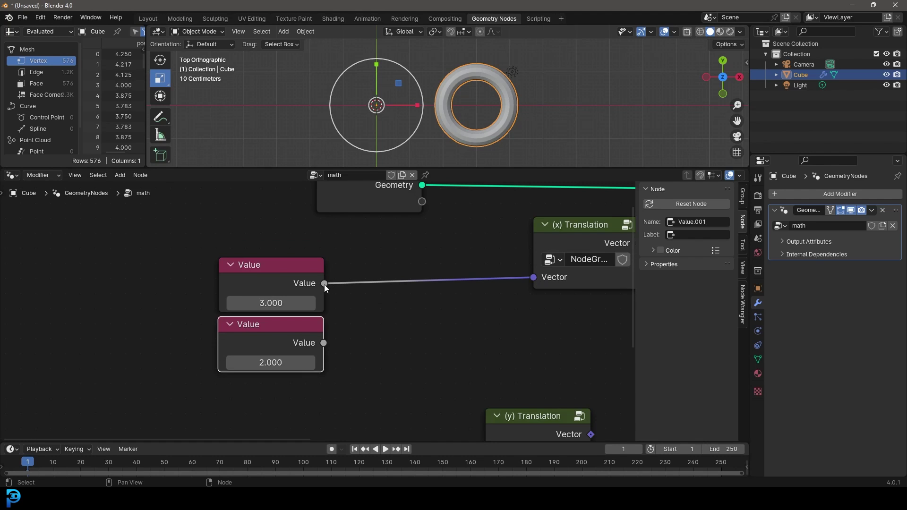
{"action": "scroll", "coordinate": [321, 298], "scroll_direction": "up", "scroll_amount": 1}
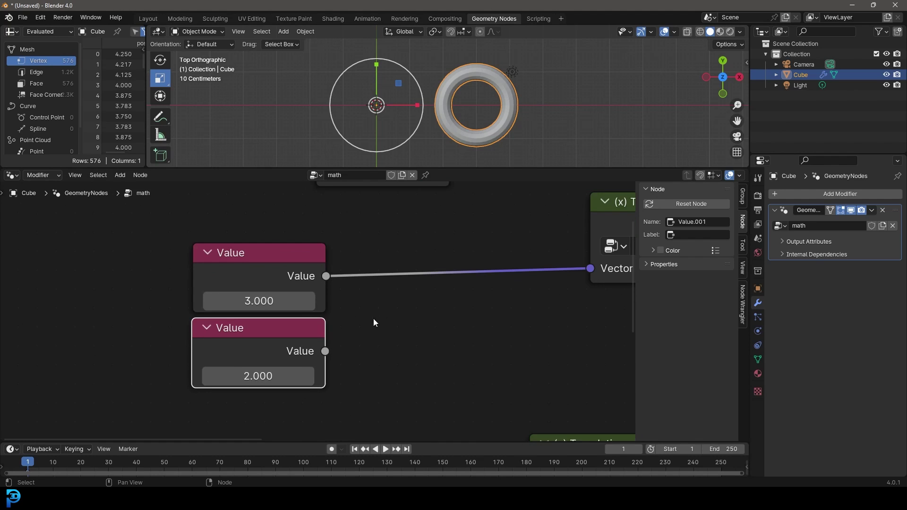
{"action": "key", "text": "shift+a"}
{"action": "left_click", "coordinate": [356, 285]}
{"action": "type", "text": "math"}
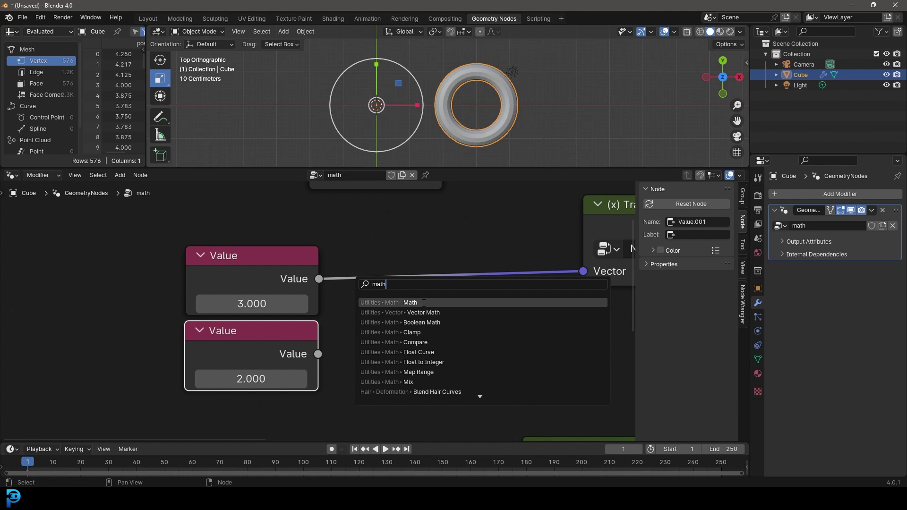
{"action": "key", "text": "Return"}
{"action": "left_click", "coordinate": [356, 237]}
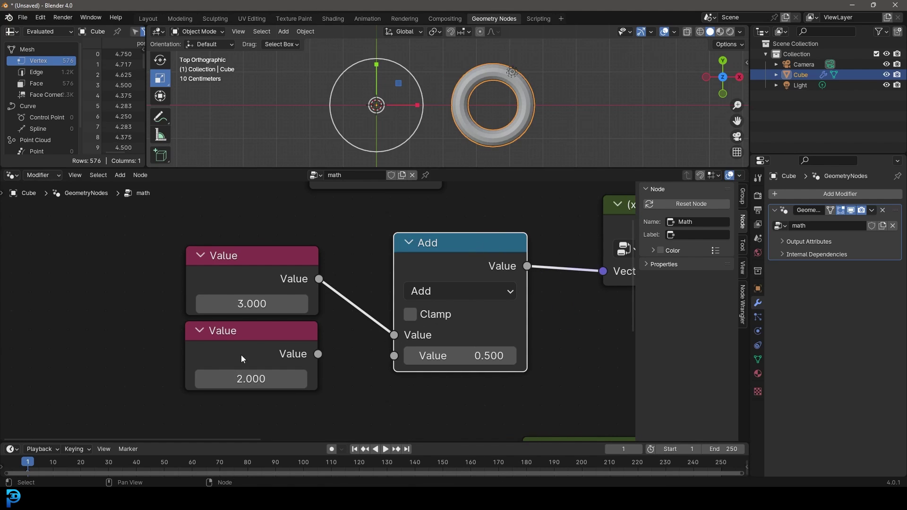
{"action": "left_click_drag", "start_coordinate": [318, 354], "coordinate": [400, 356]}
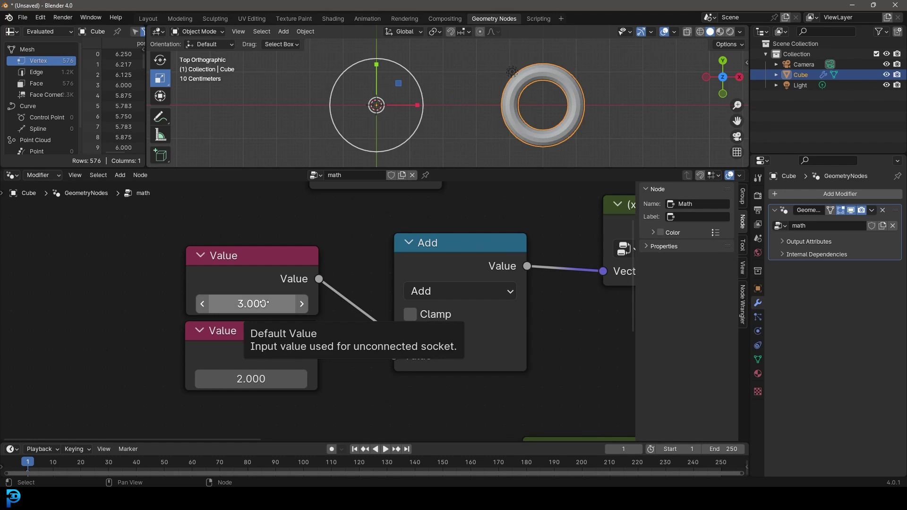
- Examine how the two Value nodes pass through the Add node into the (x) Translation group
{"action": "middle_click_drag", "start_coordinate": [580, 315], "coordinate": [458, 321]}
{"action": "scroll", "coordinate": [458, 321], "scroll_direction": "up", "scroll_amount": 2}
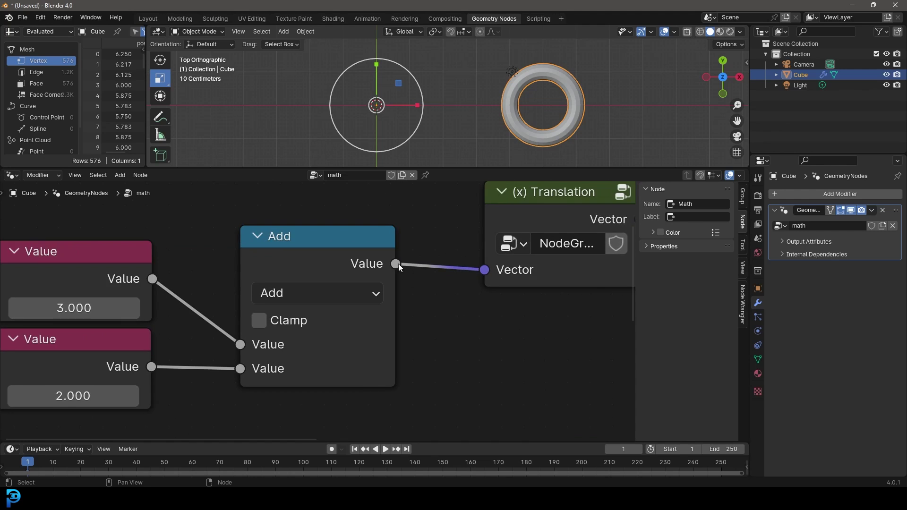
{"action": "mouse_move", "coordinate": [398, 264]}
{"action": "scroll", "coordinate": [137, 285], "scroll_direction": "down", "scroll_amount": 3}
{"action": "middle_click_drag", "start_coordinate": [137, 285], "coordinate": [222, 266]}
{"action": "scroll", "coordinate": [212, 293], "scroll_direction": "up", "scroll_amount": 2}
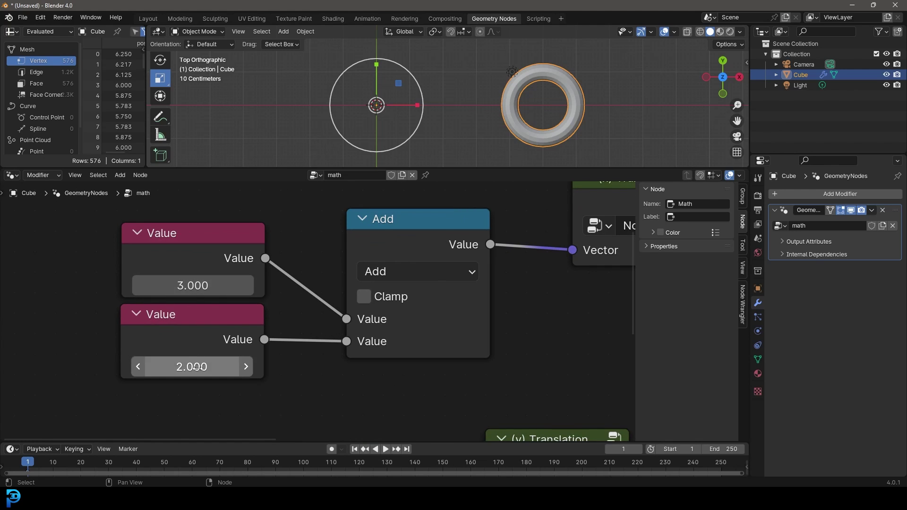
- Inspect the Add node's output value and follow its link through (x) Translation to Transform Geometry's Translation input
{"action": "left_click_drag", "start_coordinate": [389, 219], "coordinate": [377, 211]}
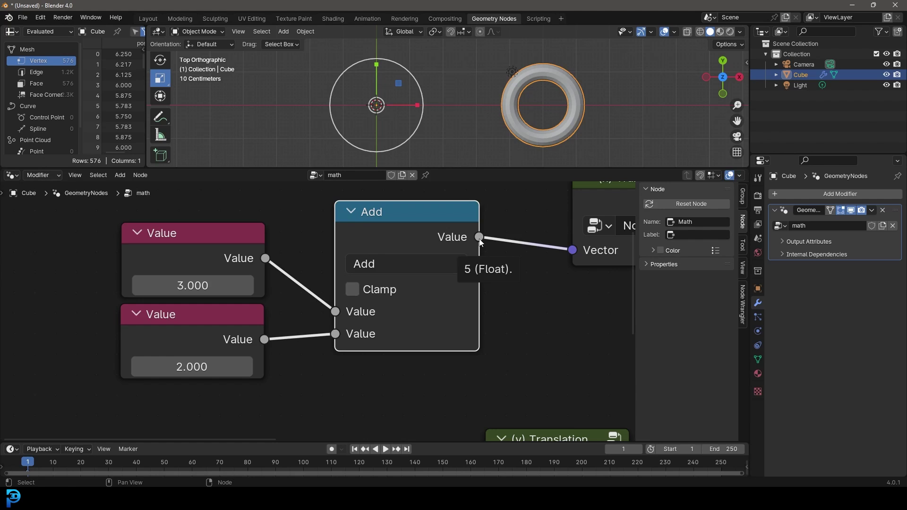
{"action": "scroll", "coordinate": [480, 241], "scroll_direction": "down", "scroll_amount": 2}
{"action": "middle_click_drag", "start_coordinate": [516, 320], "coordinate": [356, 368]}
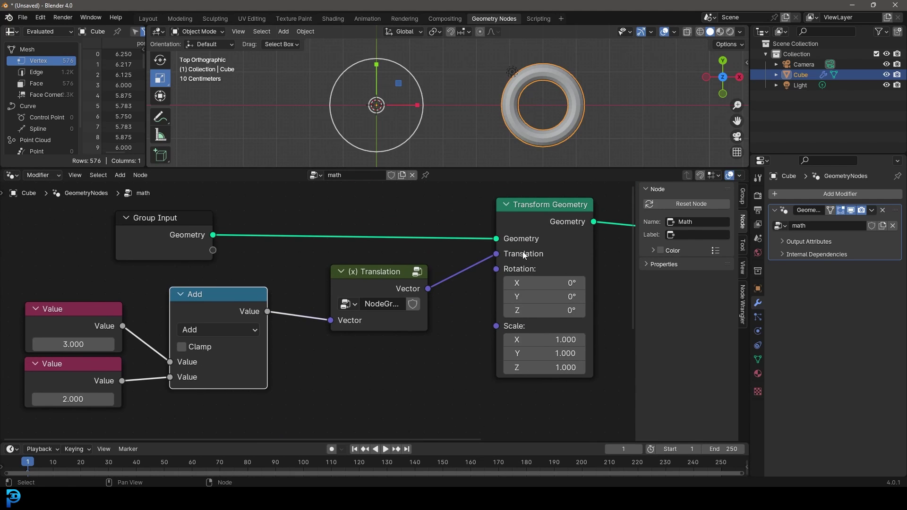
{"action": "middle_click_drag", "start_coordinate": [298, 365], "coordinate": [430, 329]}
{"action": "scroll", "coordinate": [430, 330], "scroll_direction": "up", "scroll_amount": 2}
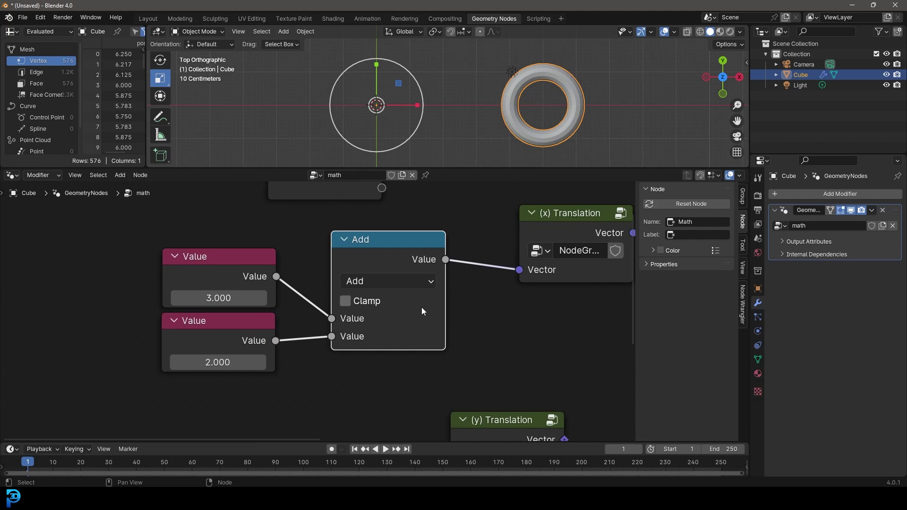
- Switch the Math node's operation to Subtract and check its output value
{"action": "left_click", "coordinate": [367, 281]}
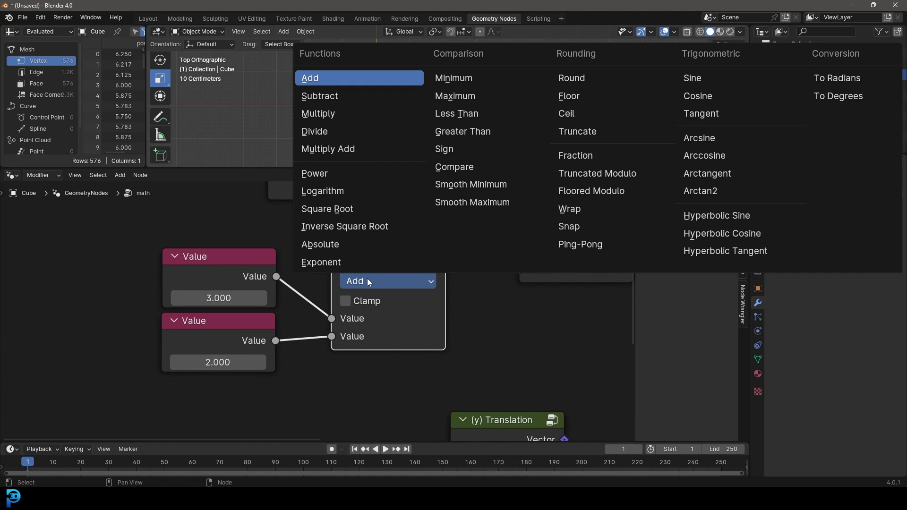
{"action": "left_click", "coordinate": [332, 96]}
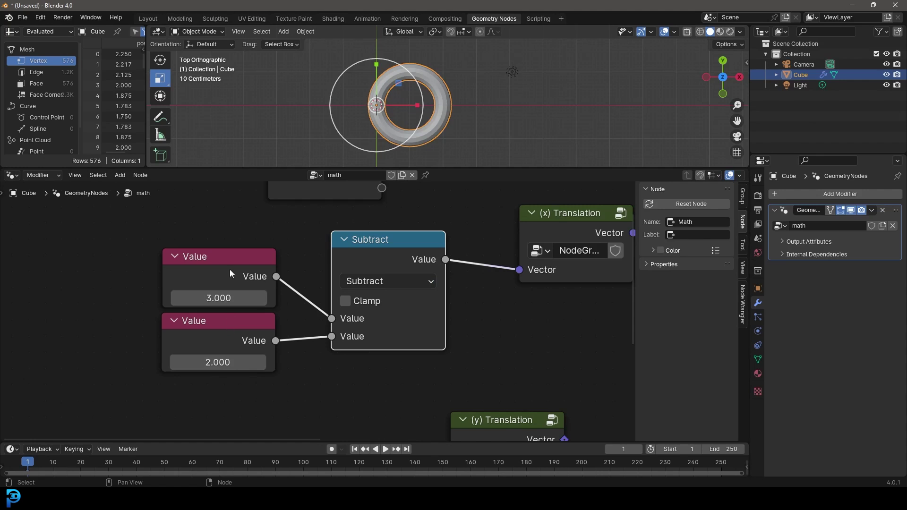
{"action": "scroll", "coordinate": [407, 97], "scroll_direction": "up", "scroll_amount": 3}
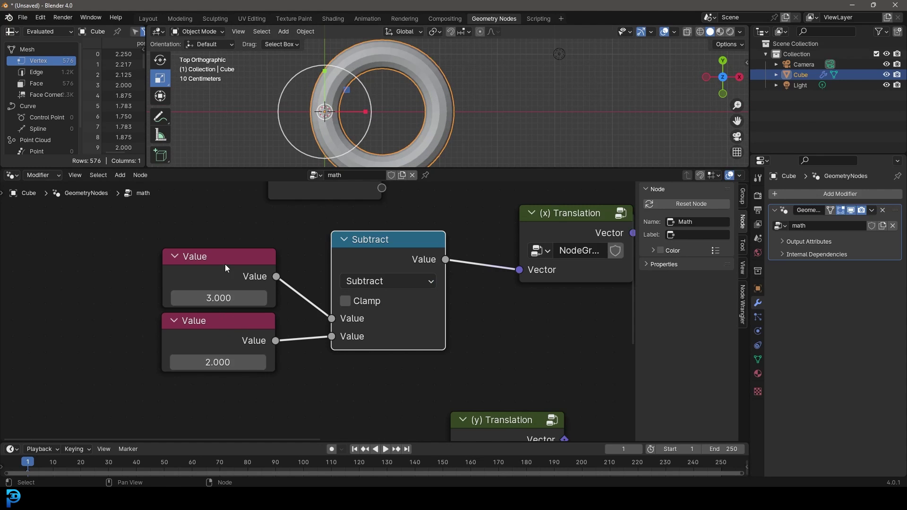
{"action": "left_click_drag", "start_coordinate": [212, 330], "coordinate": [214, 337]}
{"action": "mouse_move", "coordinate": [446, 261]}
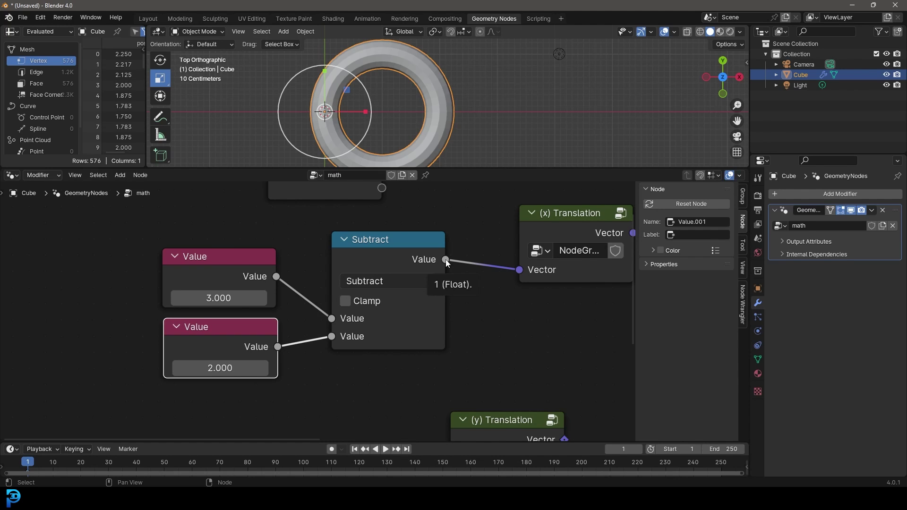
- Move the two Value nodes and the Math node away from (x) Translation, and set the Math operation to Multiply
{"action": "scroll", "coordinate": [401, 317], "scroll_direction": "down", "scroll_amount": 2}
{"action": "left_click_drag", "start_coordinate": [380, 376], "coordinate": [219, 253]}
{"action": "scroll", "coordinate": [291, 283], "scroll_direction": "down", "scroll_amount": 3}
{"action": "left_click_drag", "start_coordinate": [345, 277], "coordinate": [280, 279]}
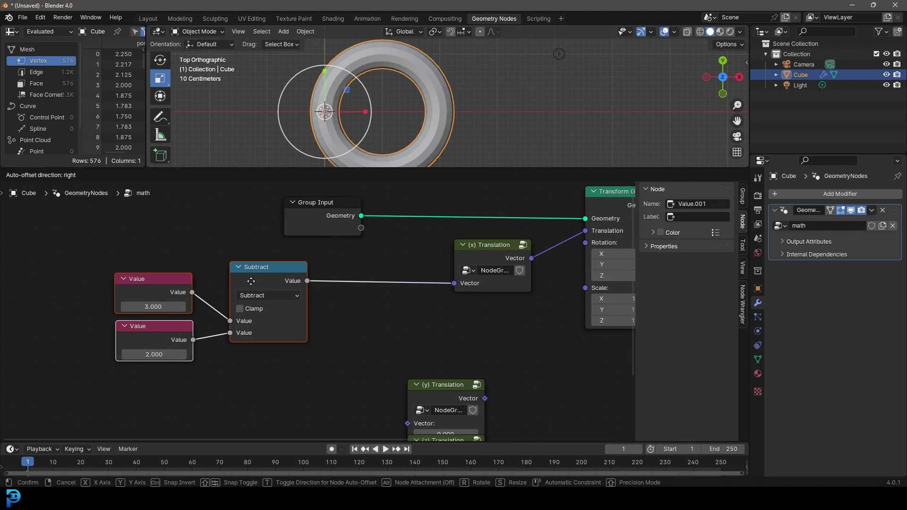
{"action": "left_click", "coordinate": [248, 279]}
{"action": "scroll", "coordinate": [265, 303], "scroll_direction": "up", "scroll_amount": 1}
{"action": "left_click", "coordinate": [244, 288]}
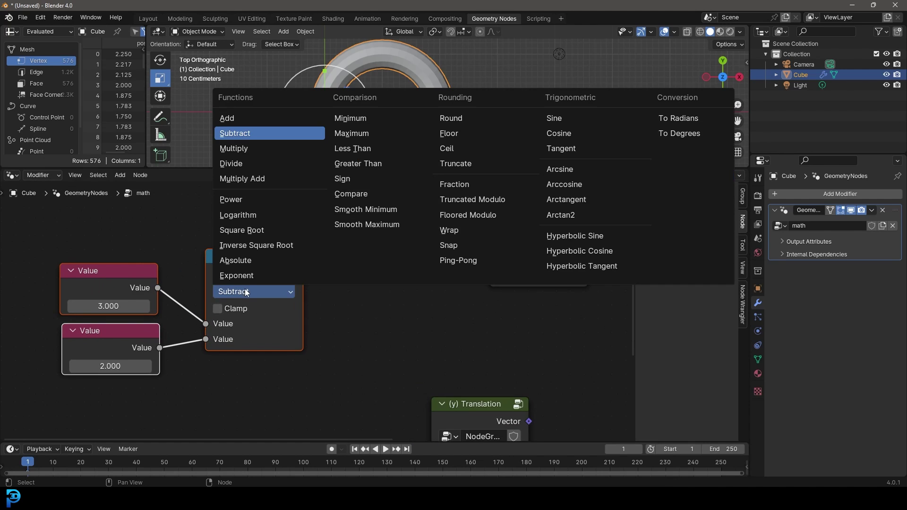
{"action": "left_click", "coordinate": [251, 148]}
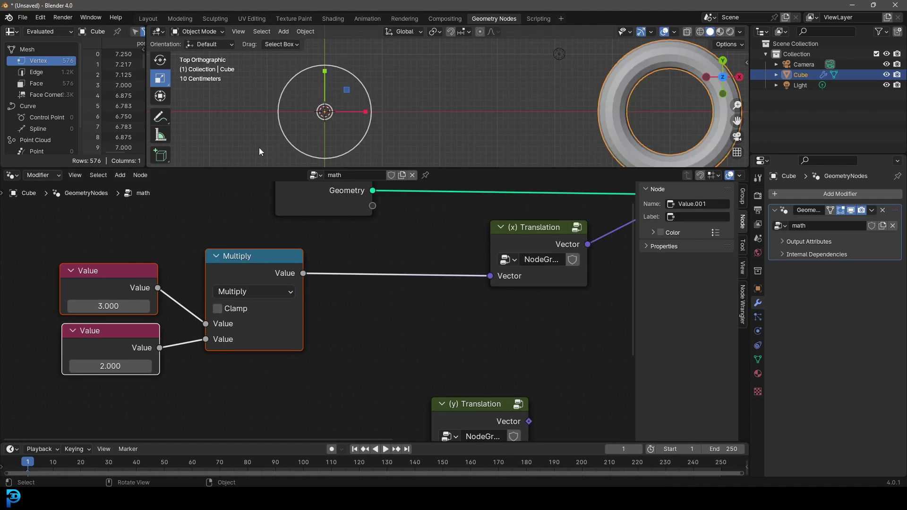
- Duplicate the Multiply node onto the link before (x) Translation and set the copy's operation to Subtract
{"action": "left_click", "coordinate": [254, 267]}
{"action": "key", "text": "shift+d"}
{"action": "left_click", "coordinate": [384, 261]}
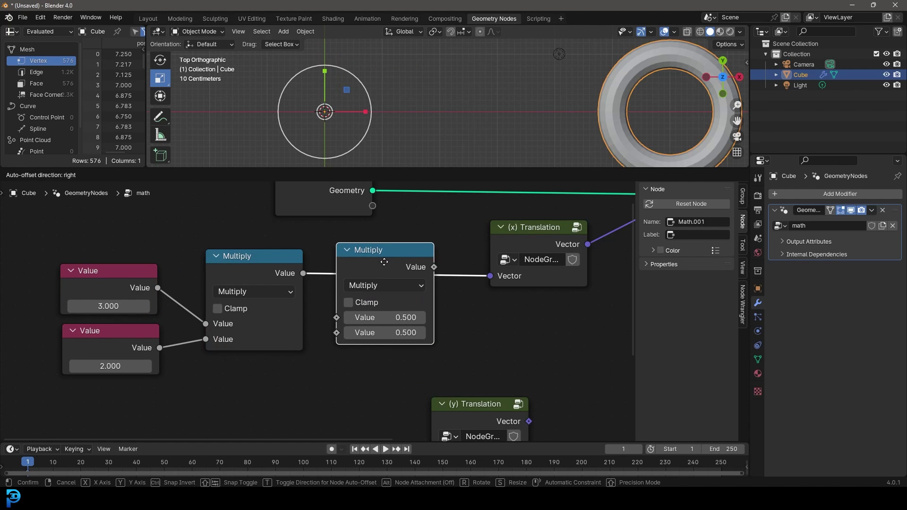
{"action": "left_click", "coordinate": [394, 285]}
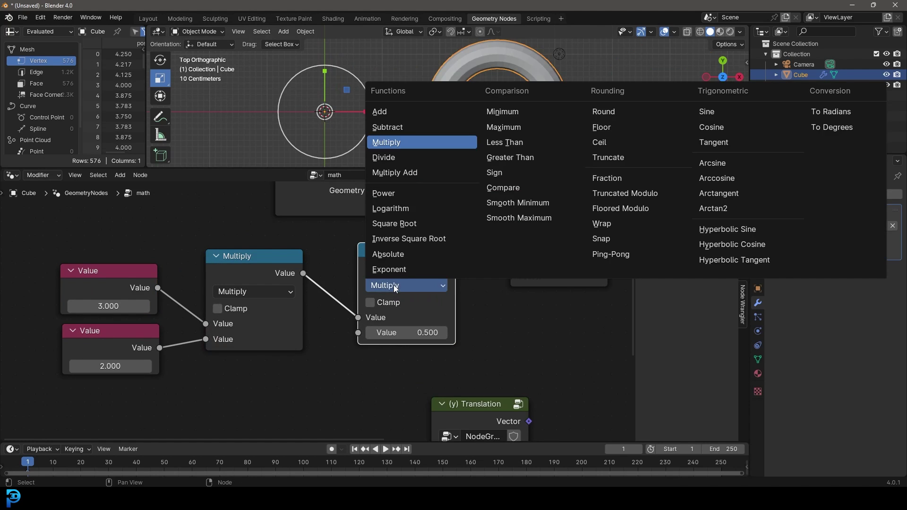
{"action": "left_click", "coordinate": [399, 128]}
{"action": "scroll", "coordinate": [382, 389], "scroll_direction": "up", "scroll_amount": 1}
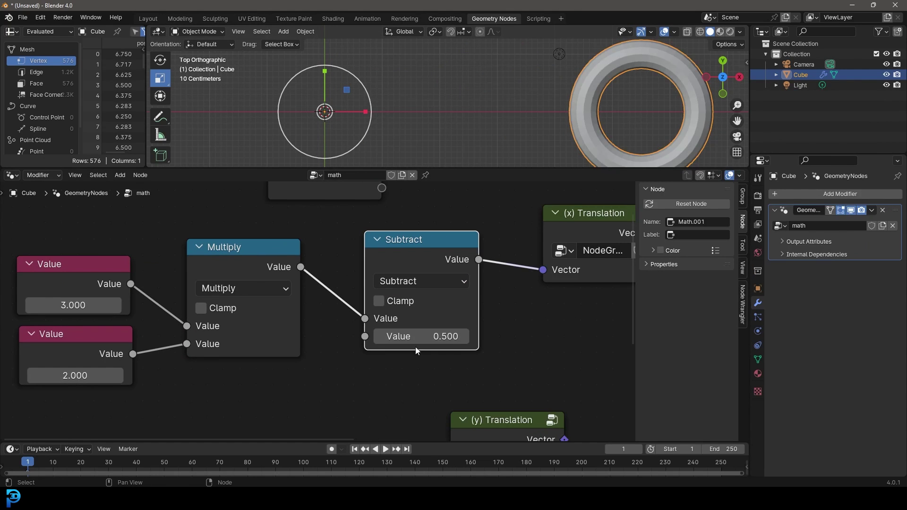
- Set the Subtract node's second value to 3 and move the first Value node farther up
{"action": "left_click", "coordinate": [418, 336]}
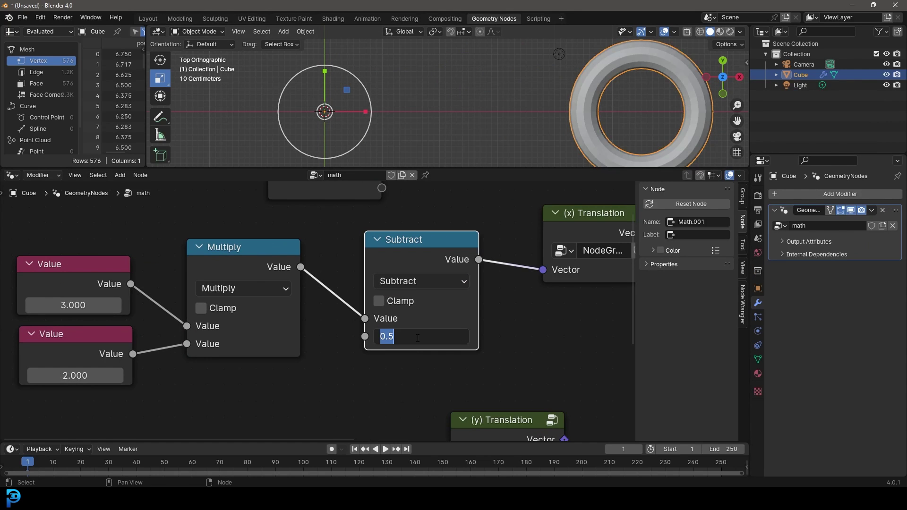
{"action": "type", "text": "3"}
{"action": "key", "text": "Return"}
{"action": "scroll", "coordinate": [356, 296], "scroll_direction": "down", "scroll_amount": 1}
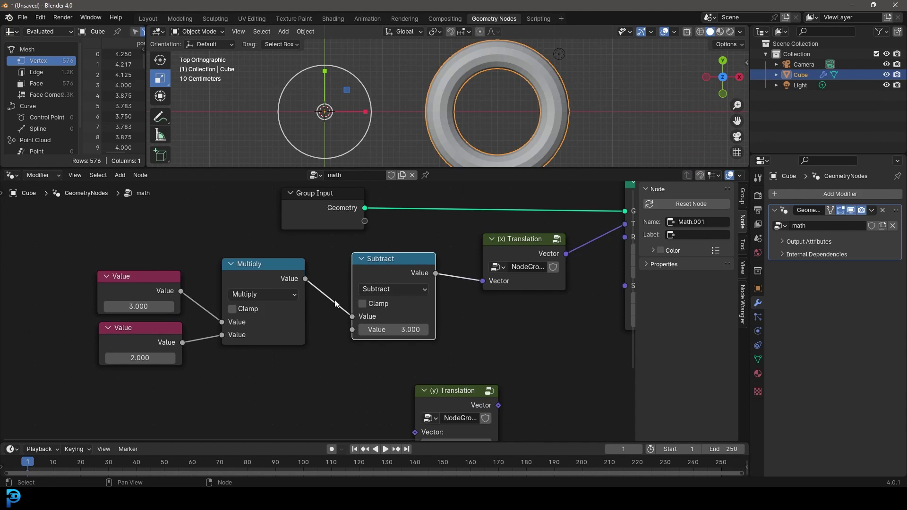
{"action": "left_click_drag", "start_coordinate": [153, 291], "coordinate": [155, 249]}
- Try linking the first Value node directly to (x) Translation's Vector input, and restore the link from Subtract
{"action": "scroll", "coordinate": [331, 295], "scroll_direction": "down", "scroll_amount": 2}
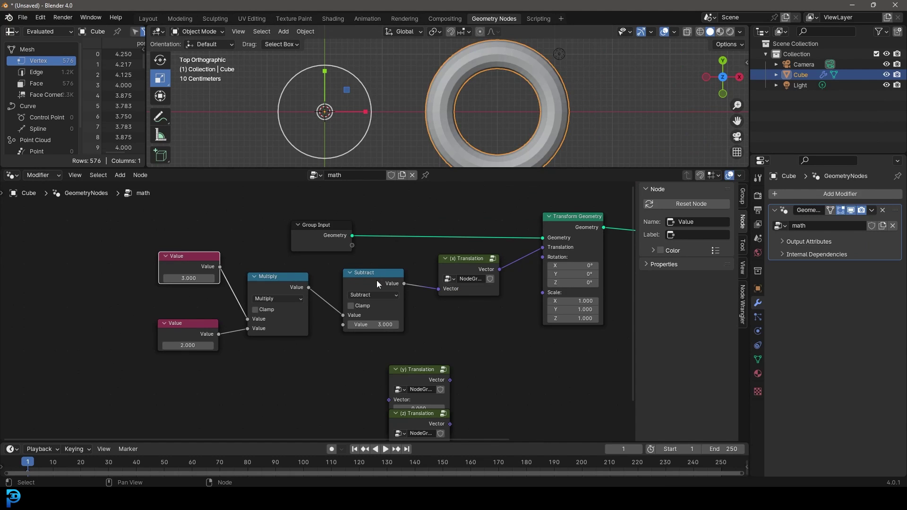
{"action": "left_click_drag", "start_coordinate": [219, 266], "coordinate": [436, 289]}
{"action": "scroll", "coordinate": [374, 276], "scroll_direction": "up", "scroll_amount": 1}
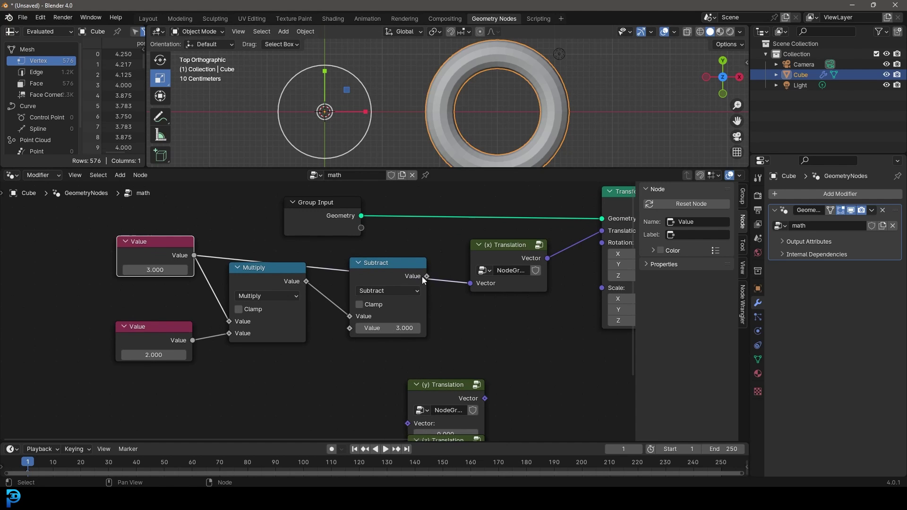
{"action": "left_click_drag", "start_coordinate": [427, 276], "coordinate": [470, 284]}
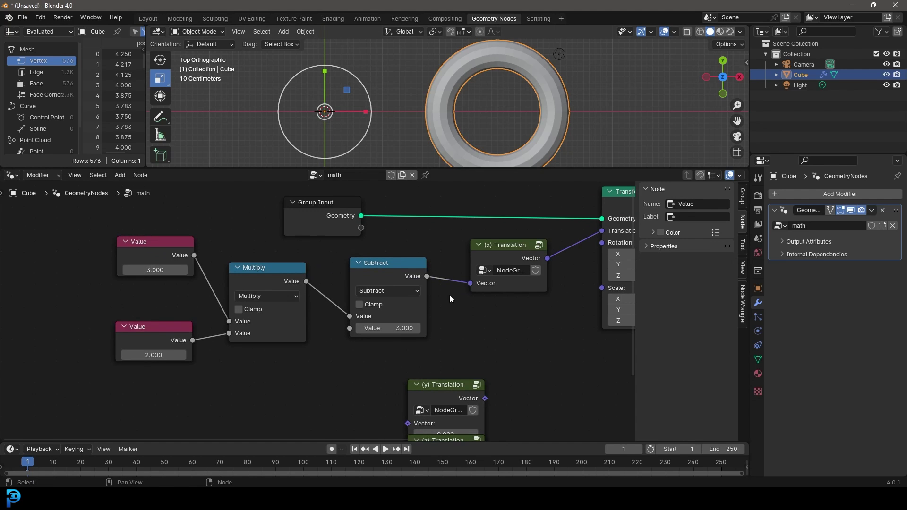
- Duplicate the first Value node beside (x) Translation and link the copy to its Vector input
{"action": "scroll", "coordinate": [247, 264], "scroll_direction": "up", "scroll_amount": 1}
{"action": "left_click_drag", "start_coordinate": [247, 267], "coordinate": [275, 266]}
{"action": "left_click", "coordinate": [120, 232]}
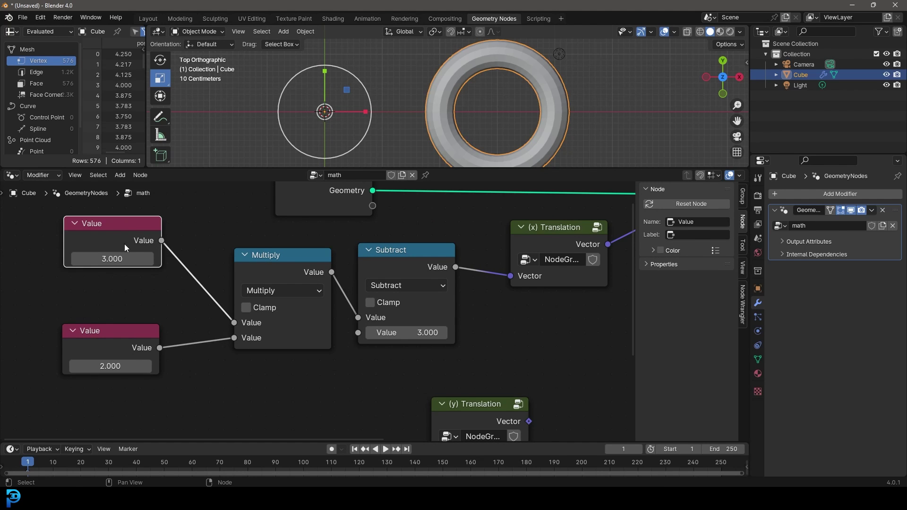
{"action": "key", "text": "shift+d"}
{"action": "left_click", "coordinate": [477, 232]}
{"action": "left_click_drag", "start_coordinate": [483, 227], "coordinate": [510, 276]}
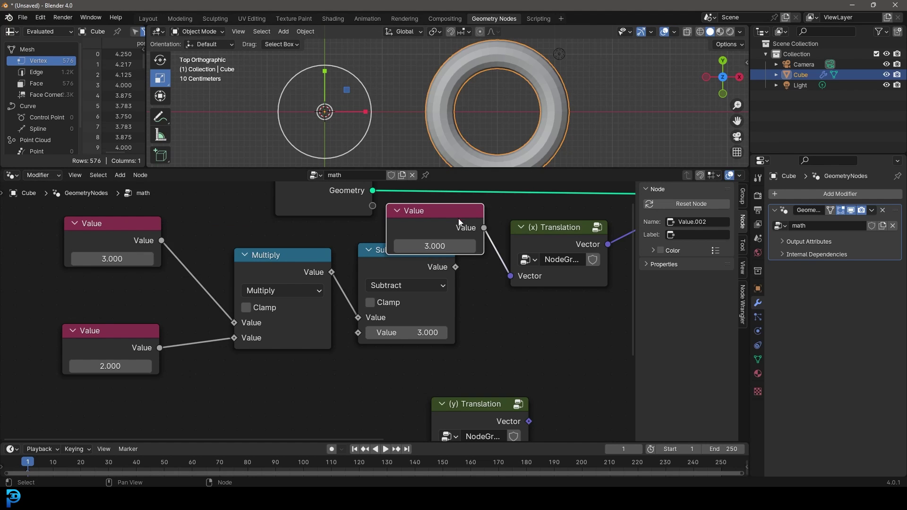
- Delete the duplicated Value node and link the Subtract output back to (x) Translation's Vector input
{"action": "key", "text": "x"}
{"action": "scroll", "coordinate": [447, 263], "scroll_direction": "down", "scroll_amount": 2}
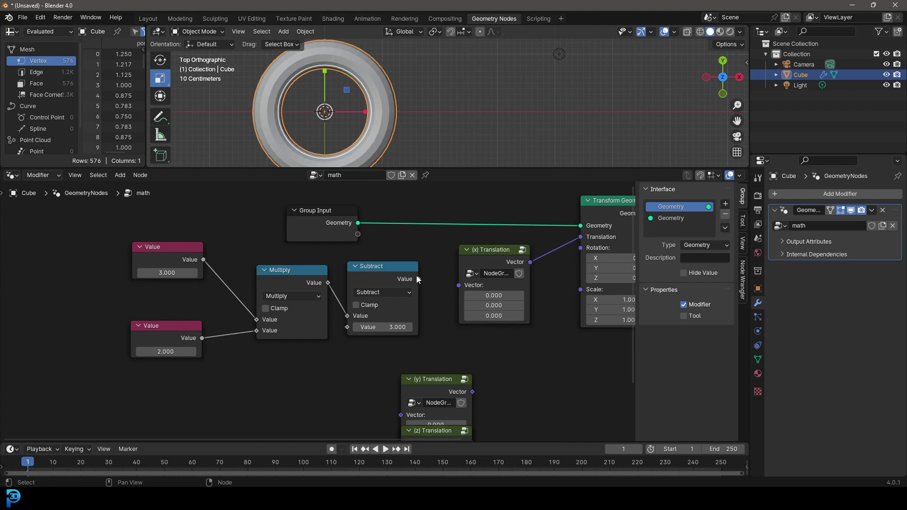
{"action": "left_click_drag", "start_coordinate": [418, 278], "coordinate": [459, 285]}
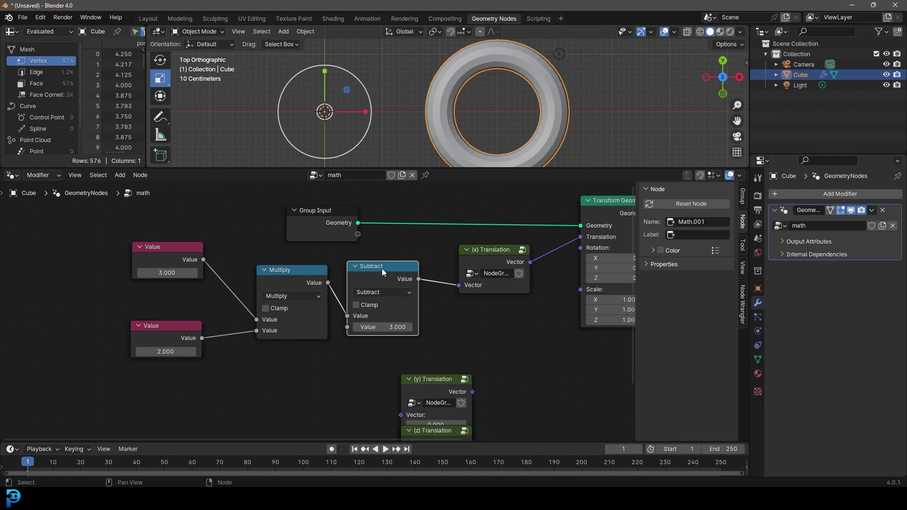
- Nudge the Multiply node and stack the (y) and (z) Translation groups neatly below (x) Translation
{"action": "left_click_drag", "start_coordinate": [299, 306], "coordinate": [296, 307]}
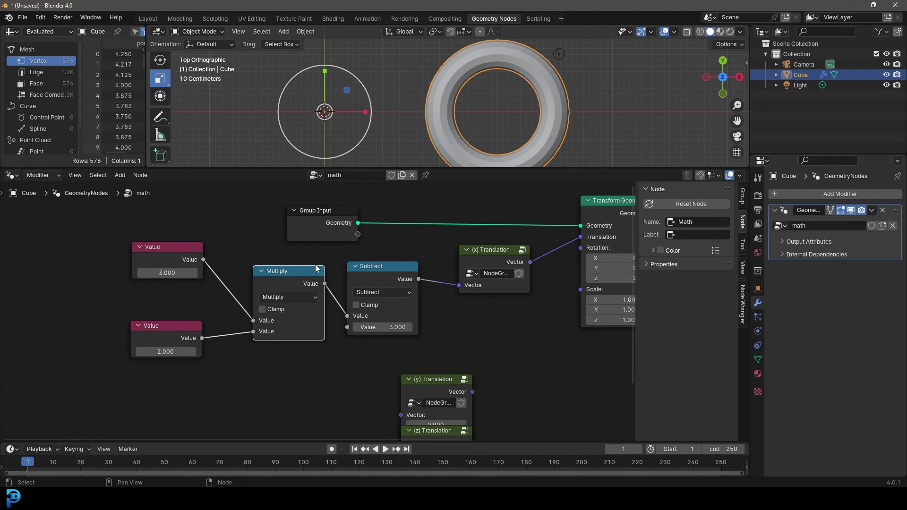
{"action": "scroll", "coordinate": [295, 308], "scroll_direction": "up", "scroll_amount": 1}
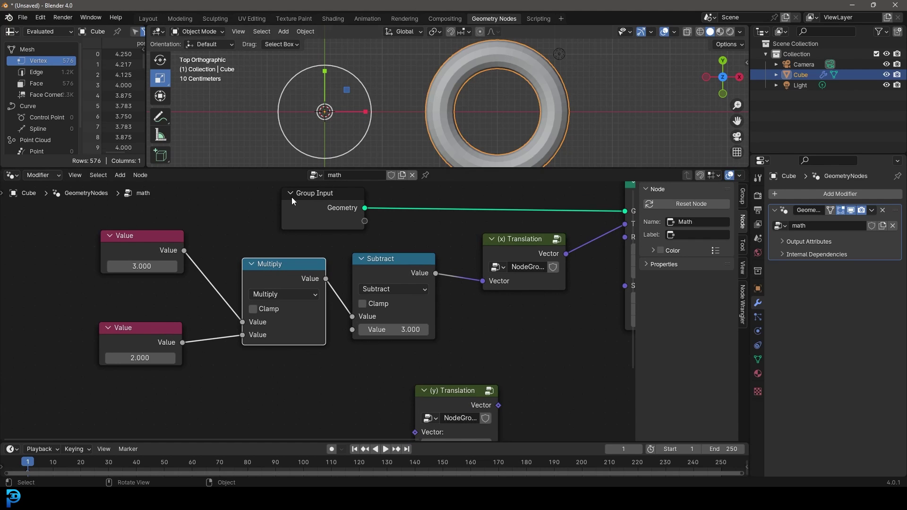
{"action": "scroll", "coordinate": [452, 299], "scroll_direction": "down", "scroll_amount": 4}
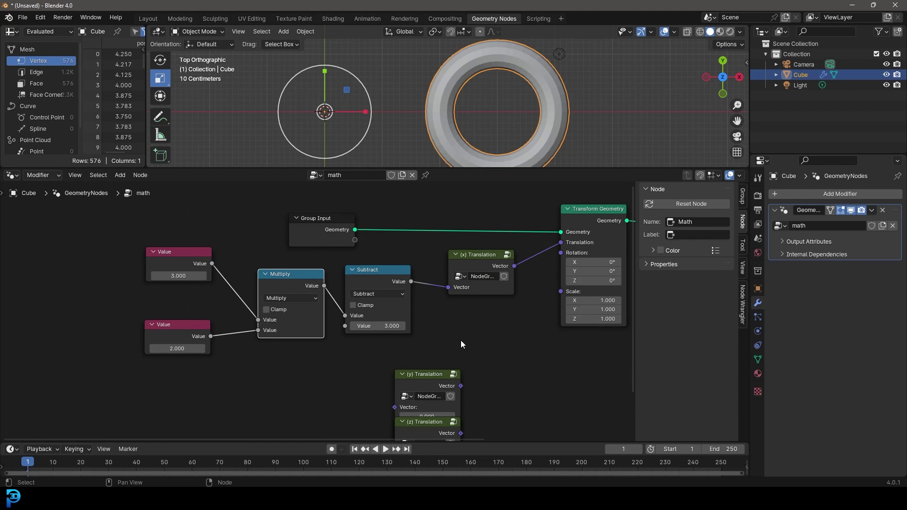
{"action": "left_click_drag", "start_coordinate": [369, 377], "coordinate": [409, 322]}
{"action": "middle_click_drag", "start_coordinate": [424, 398], "coordinate": [413, 344]}
{"action": "scroll", "coordinate": [413, 344], "scroll_direction": "up", "scroll_amount": 2}
{"action": "left_click_drag", "start_coordinate": [355, 362], "coordinate": [400, 327]}
{"action": "middle_click_drag", "start_coordinate": [274, 302], "coordinate": [323, 321]}
{"action": "scroll", "coordinate": [323, 321], "scroll_direction": "up", "scroll_amount": 1}
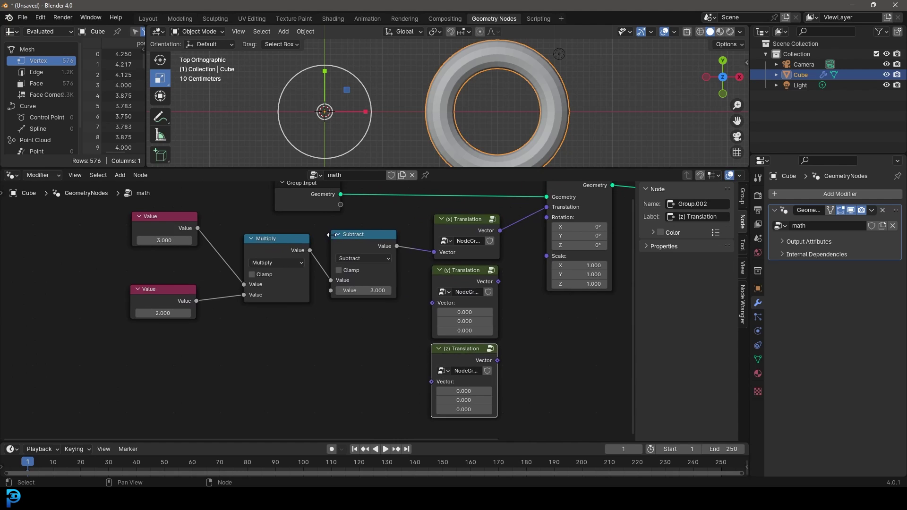
- Examine the available Math operations, such as the Functions and Comparison groups, on the Multiply and Subtract nodes without changing them
{"action": "scroll", "coordinate": [378, 239], "scroll_direction": "up", "scroll_amount": 3}
{"action": "middle_click_drag", "start_coordinate": [288, 225], "coordinate": [294, 266]}
{"action": "scroll", "coordinate": [291, 265], "scroll_direction": "up", "scroll_amount": 3}
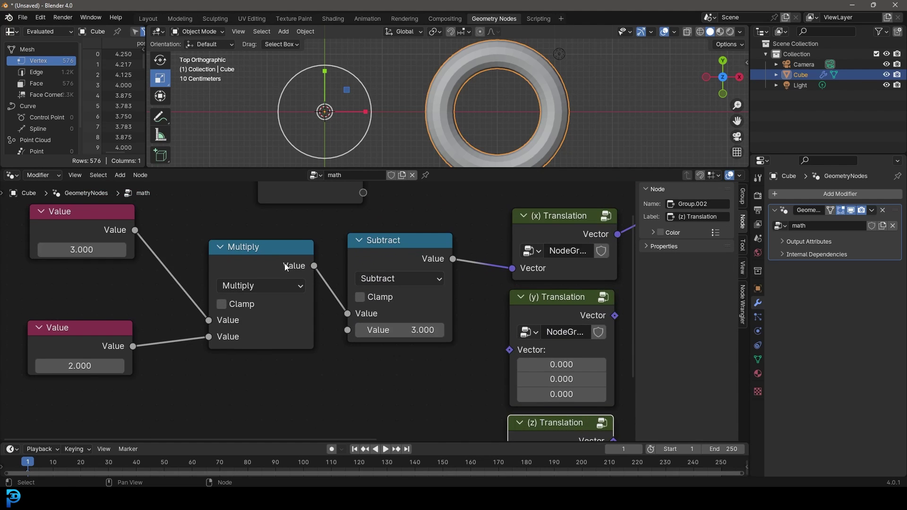
{"action": "left_click", "coordinate": [268, 267]}
{"action": "middle_click_drag", "start_coordinate": [251, 286], "coordinate": [278, 242]}
{"action": "left_click", "coordinate": [282, 243]}
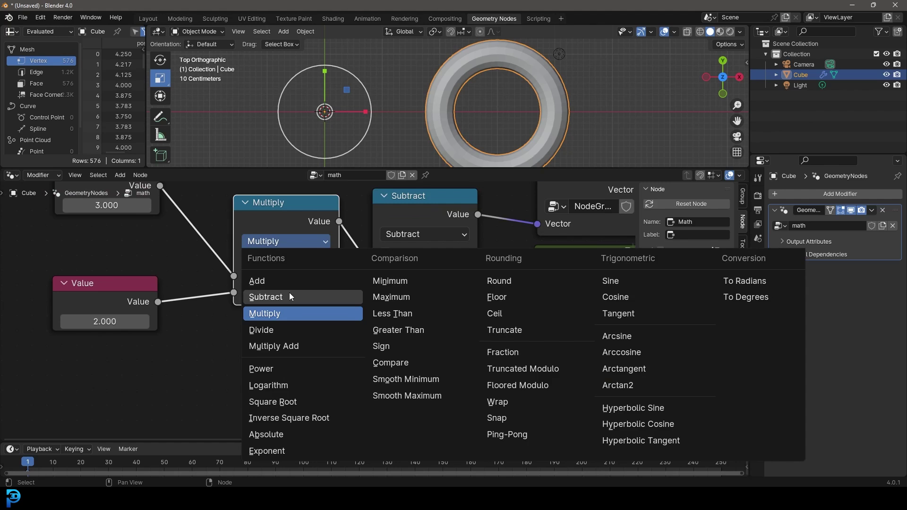
{"action": "left_click", "coordinate": [270, 245]}
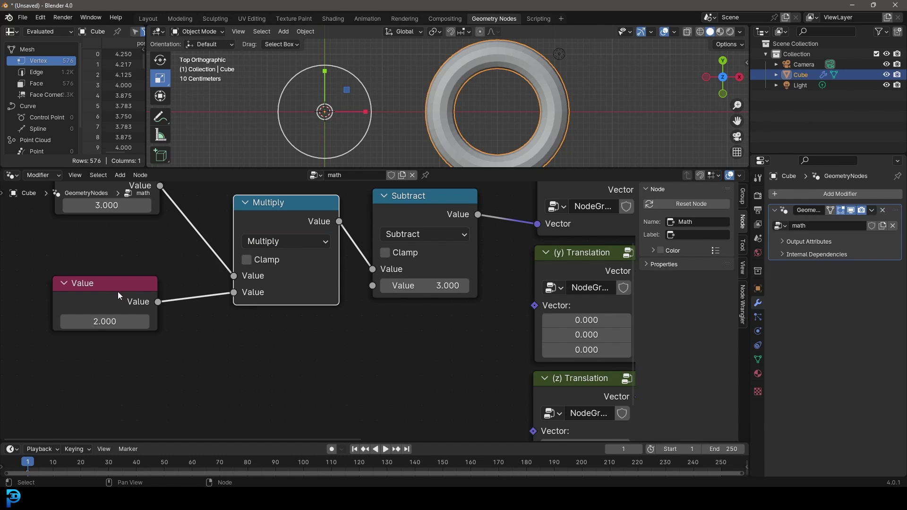
{"action": "left_click", "coordinate": [384, 233]}
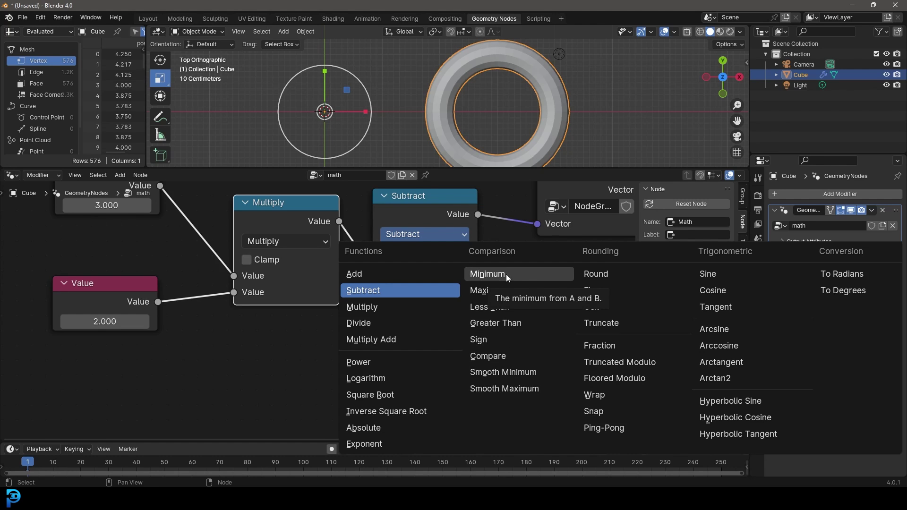
{"action": "left_click", "coordinate": [286, 241]}
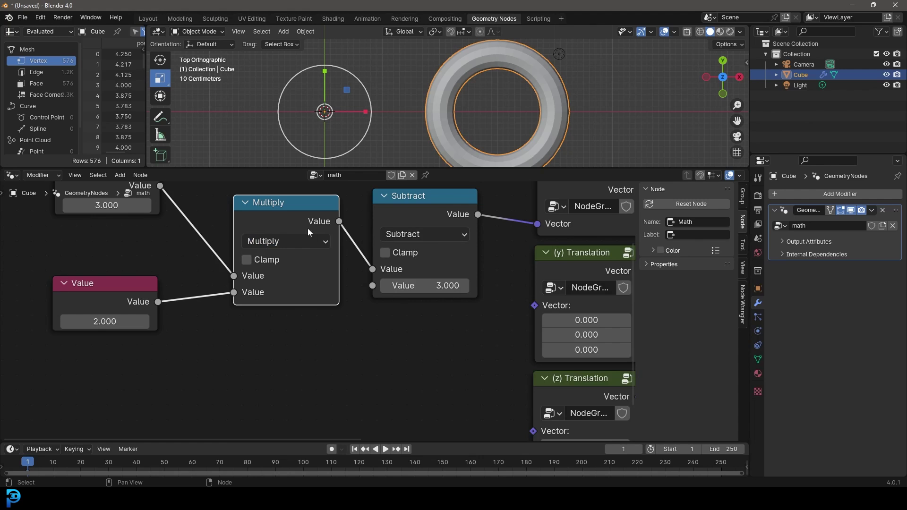
{"action": "left_click", "coordinate": [290, 238]}
- Move the Group Output node up into the empty space above the existing node tree
{"action": "scroll", "coordinate": [289, 286], "scroll_direction": "down", "scroll_amount": 12}
{"action": "middle_click_drag", "start_coordinate": [330, 255], "coordinate": [281, 304]}
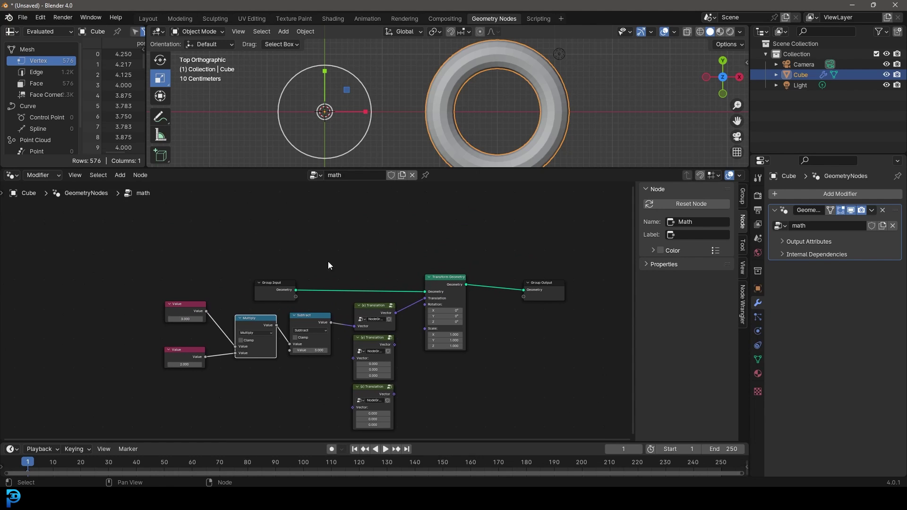
{"action": "scroll", "coordinate": [420, 251], "scroll_direction": "down", "scroll_amount": 4}
{"action": "middle_click_drag", "start_coordinate": [425, 271], "coordinate": [392, 291]}
{"action": "scroll", "coordinate": [400, 294], "scroll_direction": "up", "scroll_amount": 3}
{"action": "left_click_drag", "start_coordinate": [480, 316], "coordinate": [431, 241]}
{"action": "scroll", "coordinate": [453, 307], "scroll_direction": "up", "scroll_amount": 3}
- Duplicate the Group Input node above the existing tree and link the copy's Geometry output to Group Output
{"action": "key", "text": "Home"}
{"action": "left_click", "coordinate": [199, 361]}
{"action": "scroll", "coordinate": [202, 378], "scroll_direction": "up", "scroll_amount": 2}
{"action": "key", "text": "shift+d"}
{"action": "left_click", "coordinate": [259, 249]}
{"action": "middle_click_drag", "start_coordinate": [259, 249], "coordinate": [157, 299]}
{"action": "left_click_drag", "start_coordinate": [165, 298], "coordinate": [397, 269]}
{"action": "scroll", "coordinate": [375, 365], "scroll_direction": "down", "scroll_amount": 2}
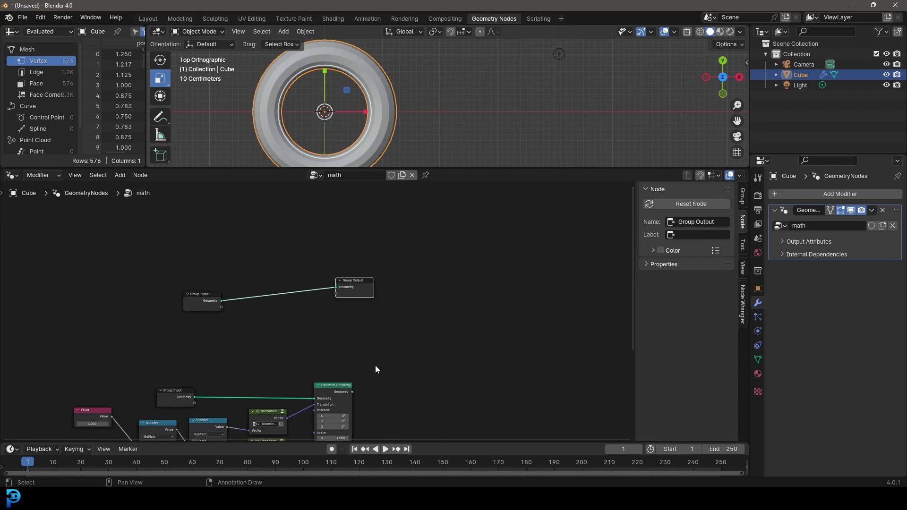
- Select all nodes of the old translation setup and move them farther down from the new Group Input and Output
{"action": "middle_click_drag", "start_coordinate": [415, 364], "coordinate": [461, 284]}
{"action": "left_click_drag", "start_coordinate": [468, 279], "coordinate": [110, 415]}
{"action": "left_click_drag", "start_coordinate": [220, 340], "coordinate": [178, 387]}
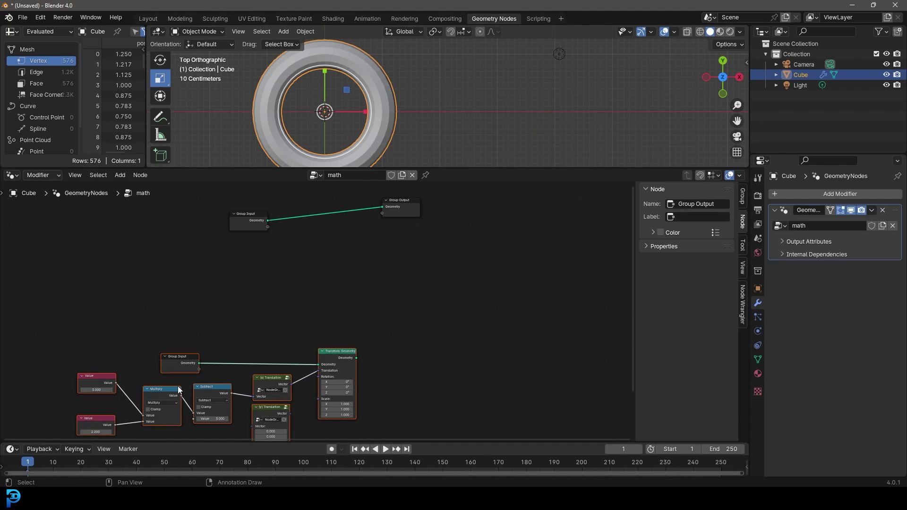
- Insert a Transform Geometry node on the link between the new Group Input and Group Output, with Group Input moved clear of it
{"action": "scroll", "coordinate": [313, 280], "scroll_direction": "up", "scroll_amount": 3}
{"action": "scroll", "coordinate": [350, 288], "scroll_direction": "up", "scroll_amount": 3}
{"action": "middle_click_drag", "start_coordinate": [324, 274], "coordinate": [308, 310]}
{"action": "left_click_drag", "start_coordinate": [243, 321], "coordinate": [221, 292]}
{"action": "scroll", "coordinate": [324, 251], "scroll_direction": "up", "scroll_amount": 1}
{"action": "key", "text": "shift+a"}
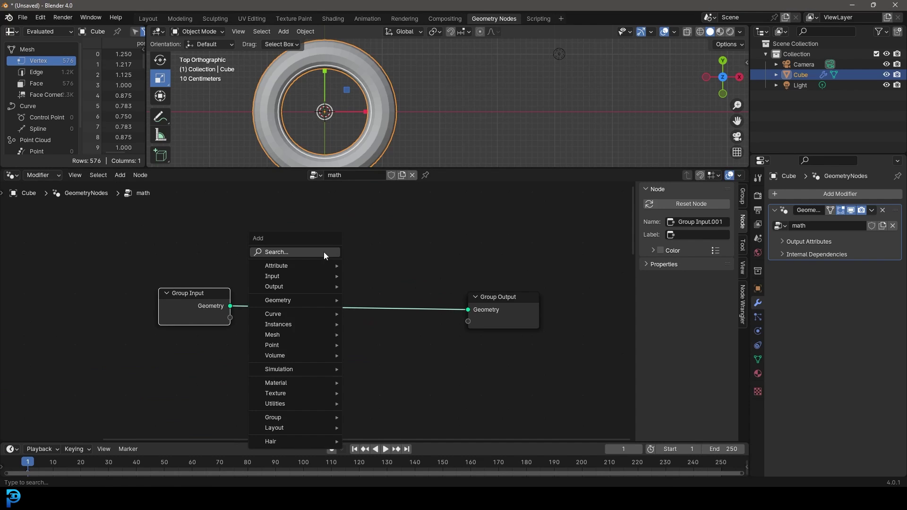
{"action": "left_click", "coordinate": [325, 251]}
{"action": "type", "text": "trasnf"}
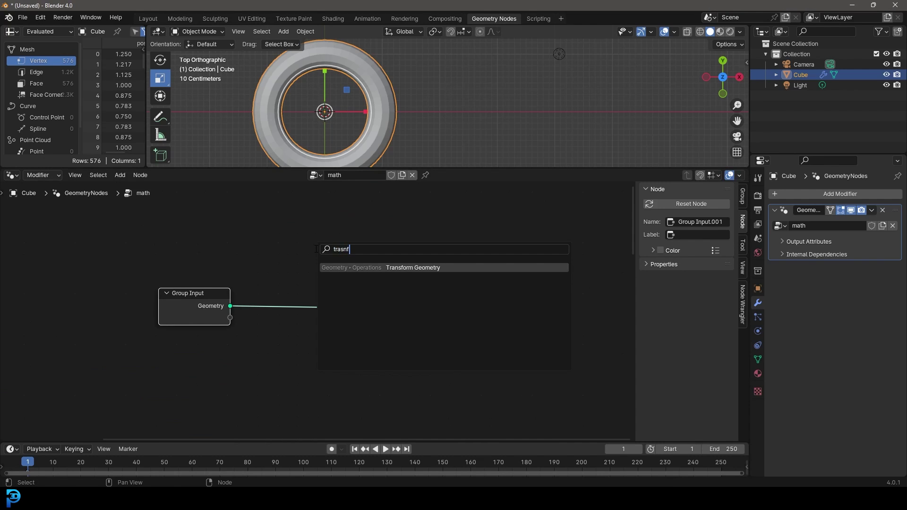
{"action": "left_click", "coordinate": [394, 267]}
{"action": "left_click", "coordinate": [320, 260]}
{"action": "scroll", "coordinate": [319, 259], "scroll_direction": "down", "scroll_amount": 1}
{"action": "left_click_drag", "start_coordinate": [237, 302], "coordinate": [221, 279]}
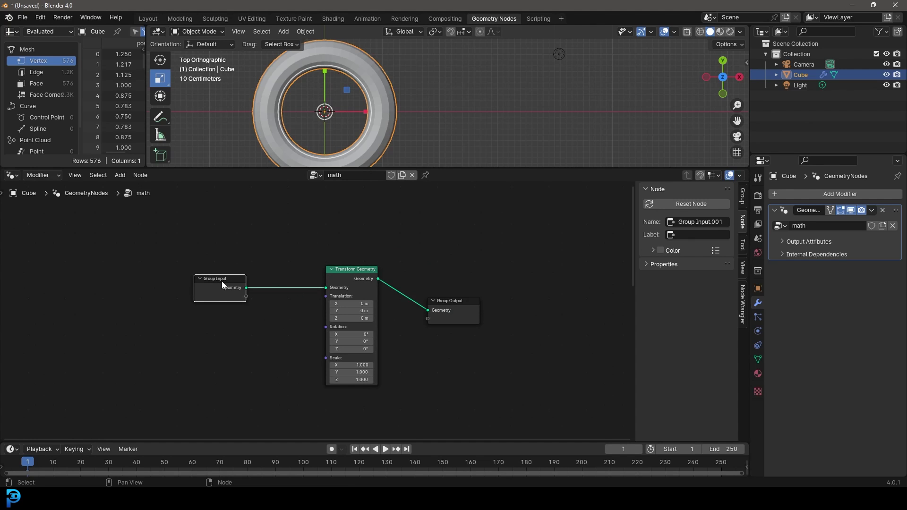
- Add a Join Geometry node in the empty space above Group Output
{"action": "key", "text": "shift+a"}
{"action": "left_click", "coordinate": [383, 229]}
{"action": "type", "text": "join"}
{"action": "left_click", "coordinate": [432, 258]}
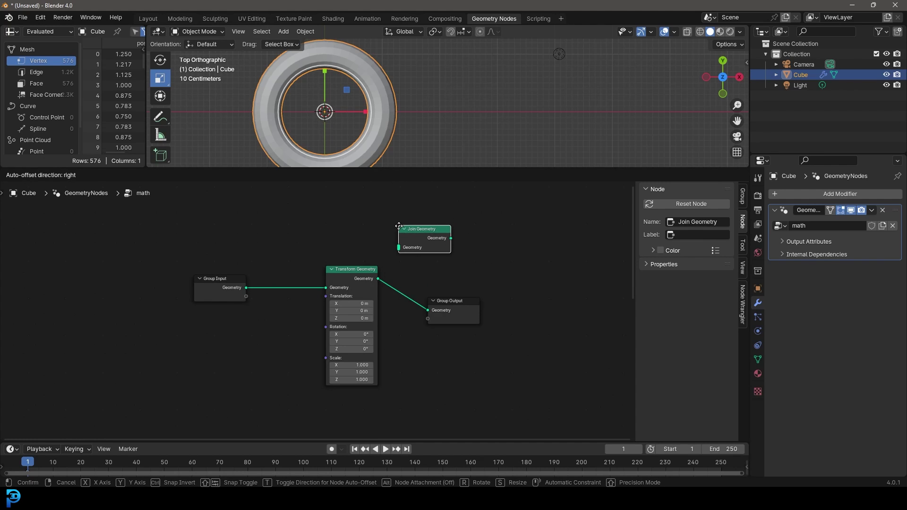
{"action": "left_click", "coordinate": [397, 229]}
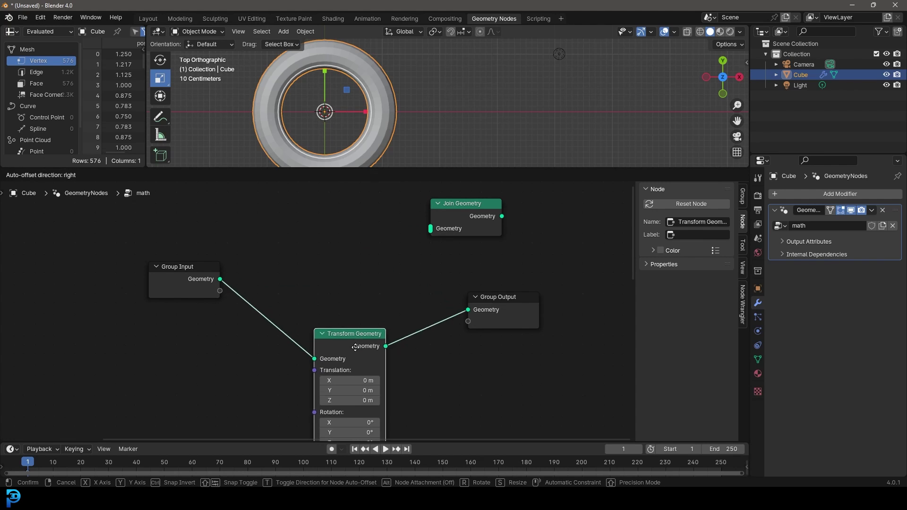
- Move Transform Geometry down, place a duplicate above it, and link Group Input's Geometry to the copy
{"action": "left_click_drag", "start_coordinate": [357, 347], "coordinate": [355, 362]}
{"action": "key", "text": "shift+d"}
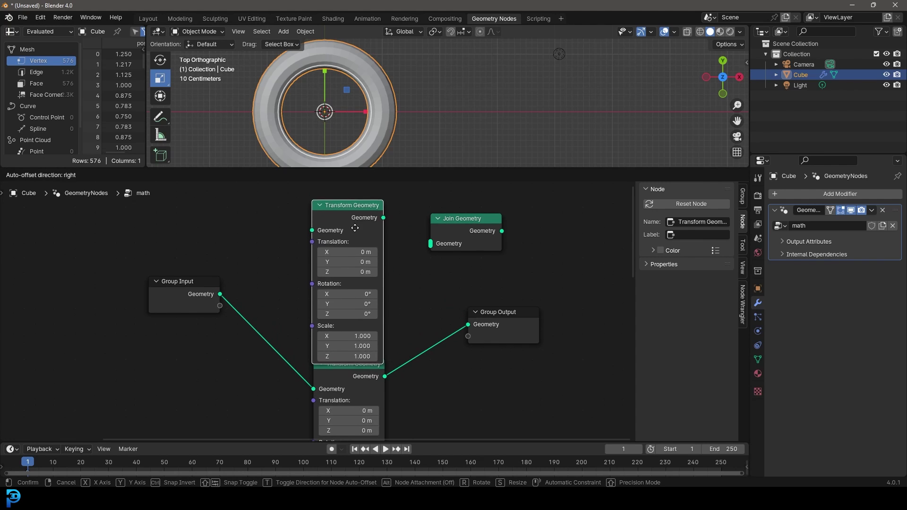
{"action": "left_click", "coordinate": [356, 214]}
{"action": "left_click_drag", "start_coordinate": [219, 294], "coordinate": [314, 226]}
- Link both Transform Geometry outputs into Join Geometry, move Group Output farther right, and link Join Geometry to it
{"action": "left_click_drag", "start_coordinate": [385, 214], "coordinate": [432, 244]}
{"action": "left_click_drag", "start_coordinate": [385, 376], "coordinate": [430, 244]}
{"action": "left_click_drag", "start_coordinate": [495, 313], "coordinate": [573, 278]}
{"action": "left_click_drag", "start_coordinate": [500, 230], "coordinate": [572, 275]}
{"action": "middle_click_drag", "start_coordinate": [352, 89], "coordinate": [378, 137]}
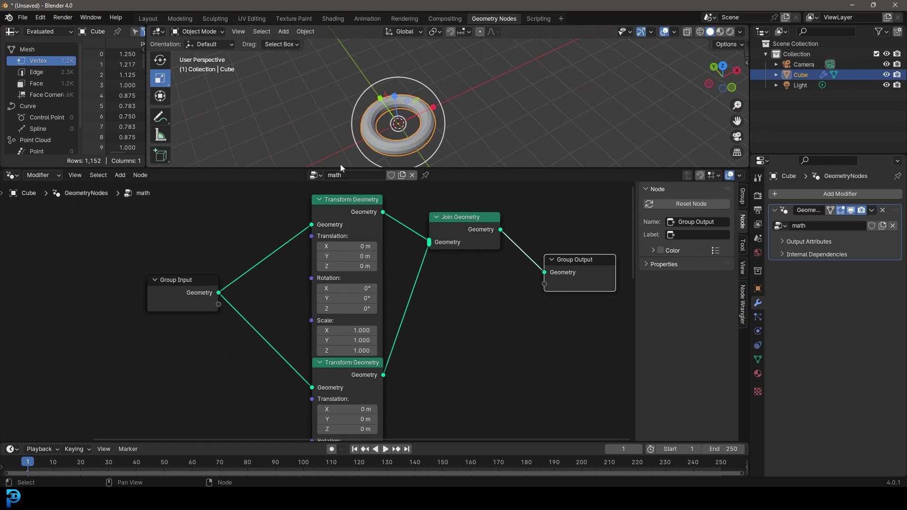
- Add a Value node linked to the Scale input of the upper Transform Geometry node
{"action": "scroll", "coordinate": [298, 320], "scroll_direction": "down", "scroll_amount": 4}
{"action": "middle_click_drag", "start_coordinate": [289, 339], "coordinate": [312, 266]}
{"action": "scroll", "coordinate": [311, 267], "scroll_direction": "up", "scroll_amount": 5}
{"action": "middle_click_drag", "start_coordinate": [475, 273], "coordinate": [488, 361]}
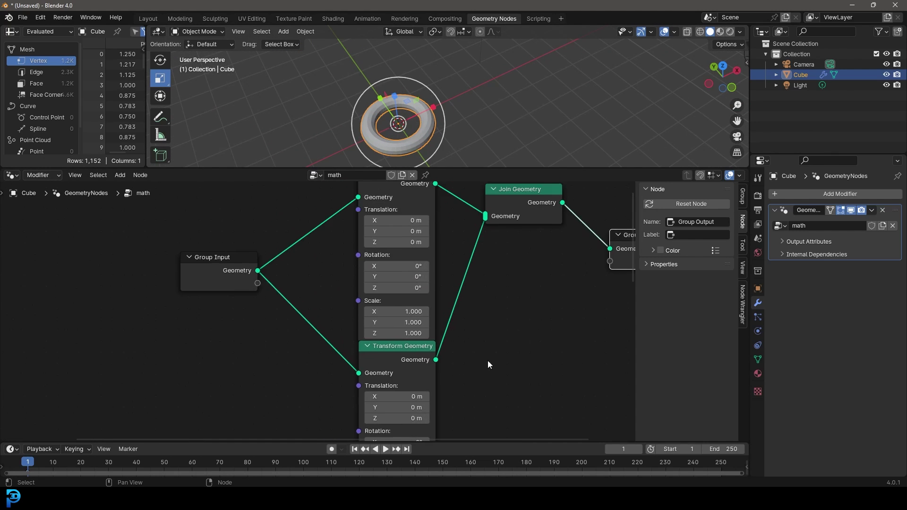
{"action": "scroll", "coordinate": [345, 285], "scroll_direction": "up", "scroll_amount": 1}
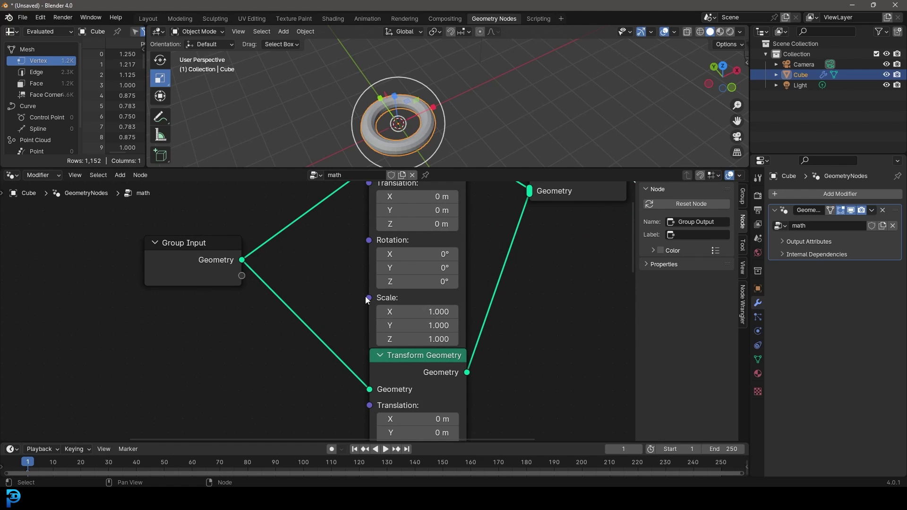
{"action": "left_click_drag", "start_coordinate": [369, 298], "coordinate": [207, 360]}
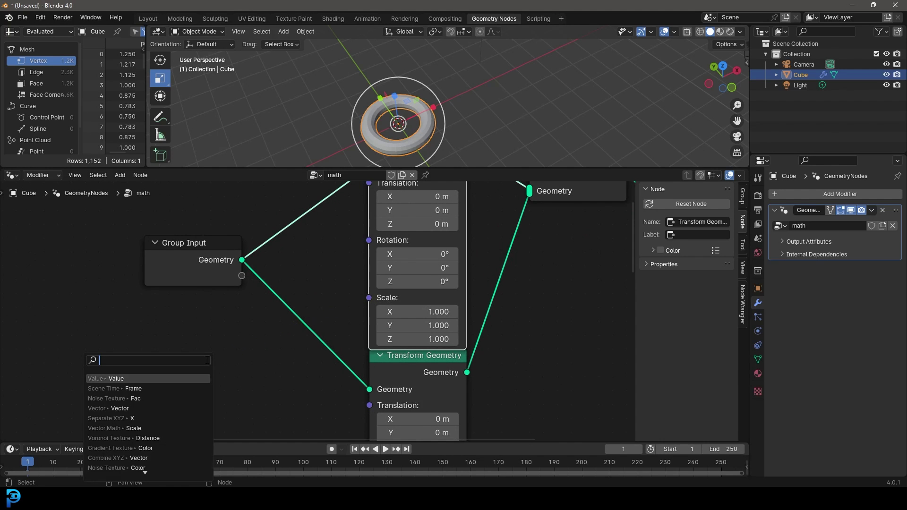
{"action": "type", "text": "value"}
{"action": "key", "text": "Return"}
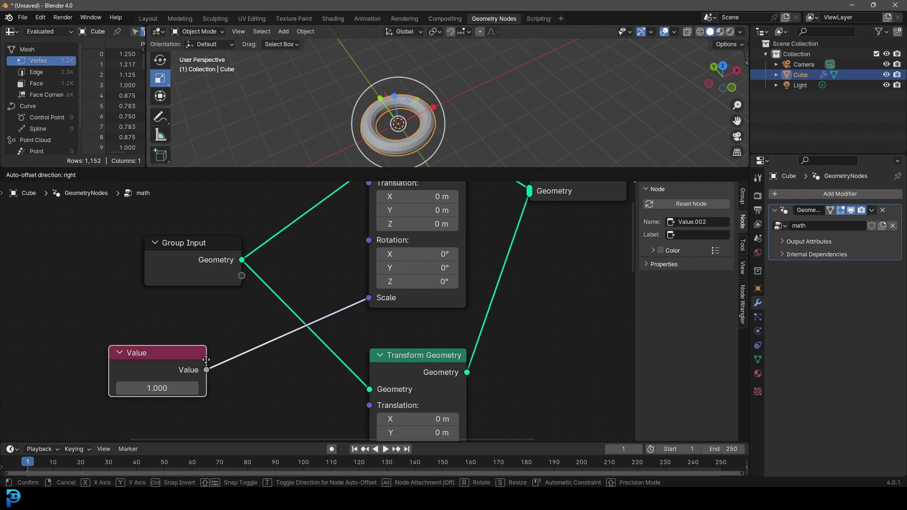
{"action": "left_click", "coordinate": [264, 356]}
- Link the Value node's output to the Scale input of the lower Transform Geometry node as well
{"action": "scroll", "coordinate": [265, 356], "scroll_direction": "down", "scroll_amount": 5}
{"action": "middle_click_drag", "start_coordinate": [324, 401], "coordinate": [319, 322]}
{"action": "scroll", "coordinate": [259, 285], "scroll_direction": "up", "scroll_amount": 4}
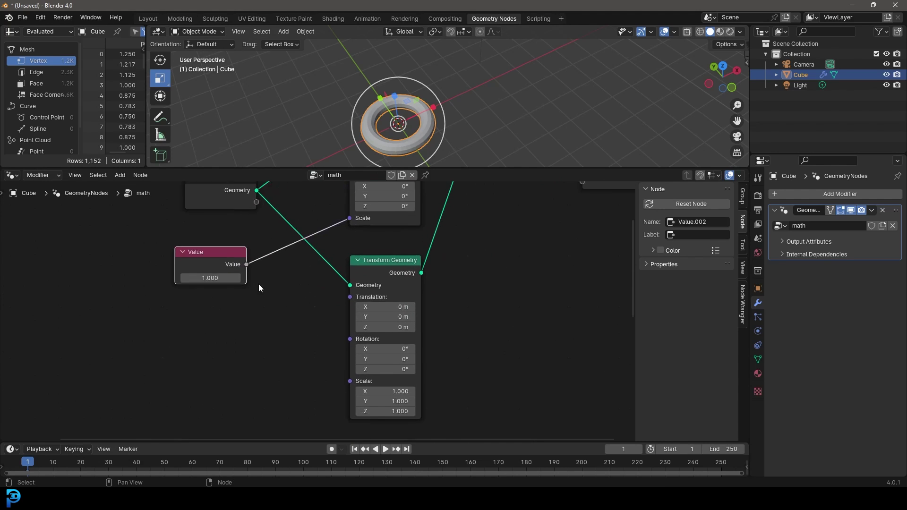
{"action": "left_click_drag", "start_coordinate": [230, 253], "coordinate": [364, 320]}
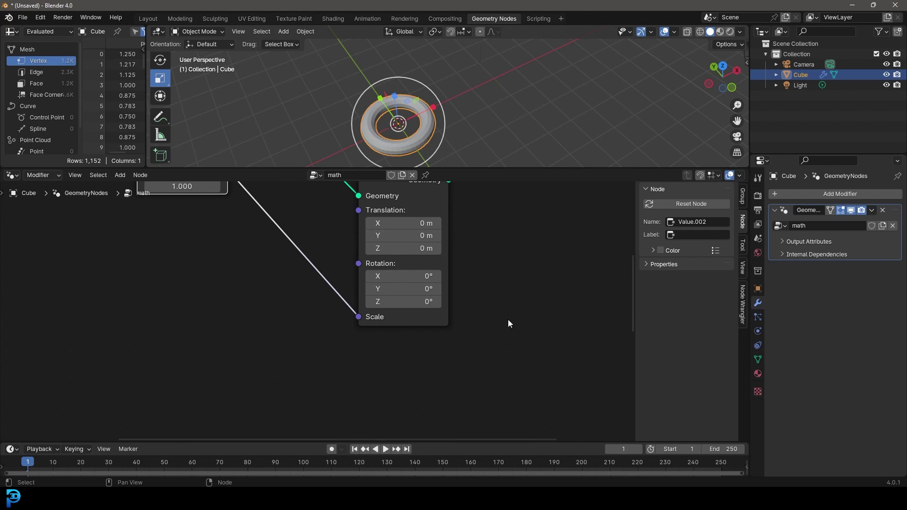
- Set the Value node that drives both scales to 1.400
{"action": "scroll", "coordinate": [487, 314], "scroll_direction": "down", "scroll_amount": 6}
{"action": "middle_click_drag", "start_coordinate": [514, 298], "coordinate": [576, 358]}
{"action": "scroll", "coordinate": [231, 264], "scroll_direction": "up", "scroll_amount": 5}
{"action": "left_click_drag", "start_coordinate": [296, 295], "coordinate": [316, 295]}
{"action": "middle_click_drag", "start_coordinate": [444, 126], "coordinate": [458, 94]}
{"action": "scroll", "coordinate": [457, 94], "scroll_direction": "up", "scroll_amount": 3}
{"action": "scroll", "coordinate": [403, 86], "scroll_direction": "down", "scroll_amount": 3}
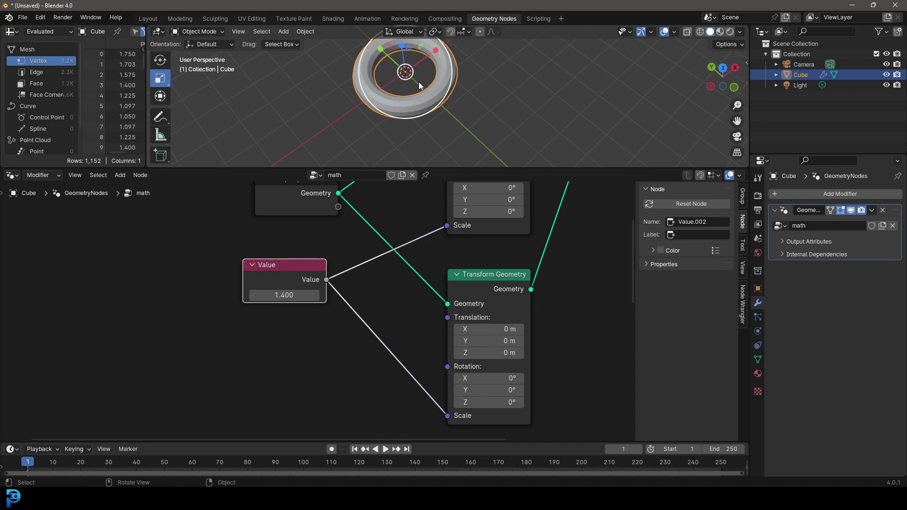
- Insert a Math node on the link between the Value node and the lower Transform Geometry's Scale
{"action": "middle_click_drag", "start_coordinate": [342, 258], "coordinate": [326, 287]}
{"action": "scroll", "coordinate": [335, 309], "scroll_direction": "up", "scroll_amount": 3}
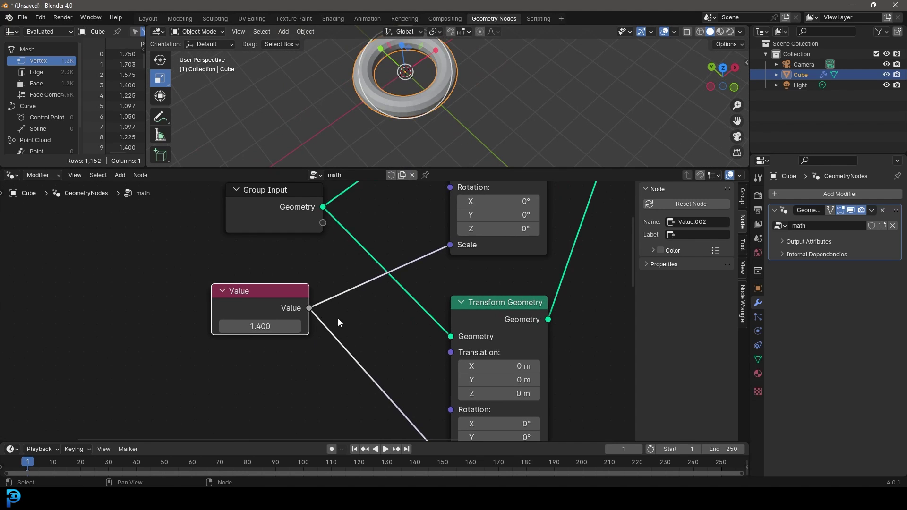
{"action": "middle_click_drag", "start_coordinate": [338, 320], "coordinate": [342, 284]}
{"action": "scroll", "coordinate": [345, 284], "scroll_direction": "up", "scroll_amount": 1}
{"action": "key", "text": "shift+a"}
{"action": "type", "text": "math"}
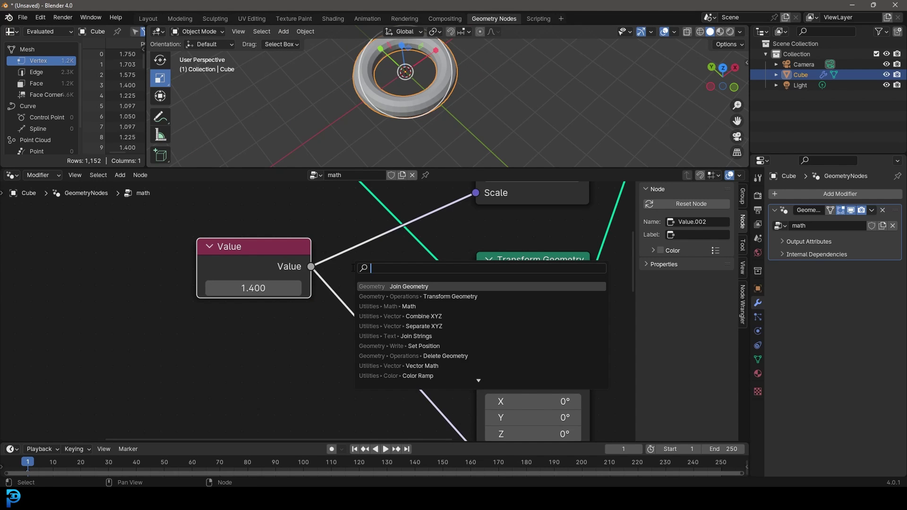
{"action": "key", "text": "Return"}
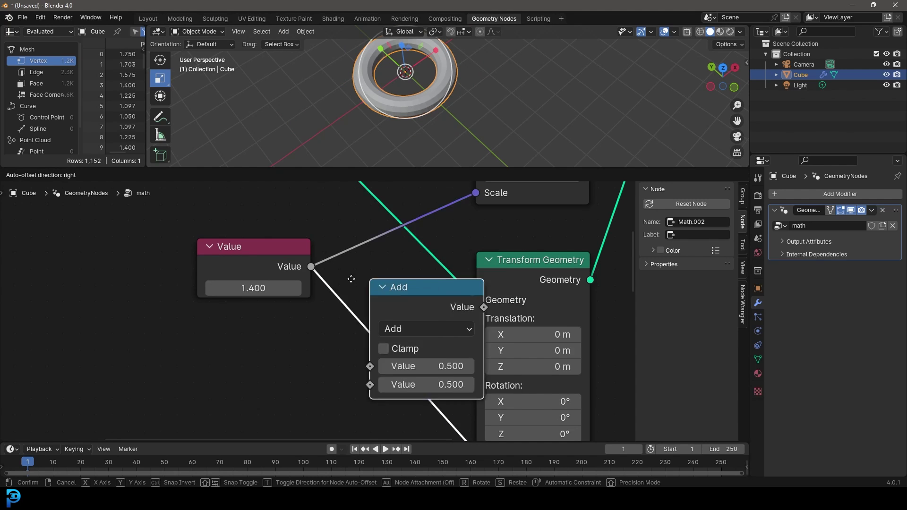
{"action": "left_click", "coordinate": [422, 344]}
- Set the new Math node's operation to Multiply
{"action": "middle_click_drag", "start_coordinate": [422, 339], "coordinate": [395, 305]}
{"action": "left_click_drag", "start_coordinate": [246, 221], "coordinate": [245, 223]}
{"action": "left_click", "coordinate": [397, 325]}
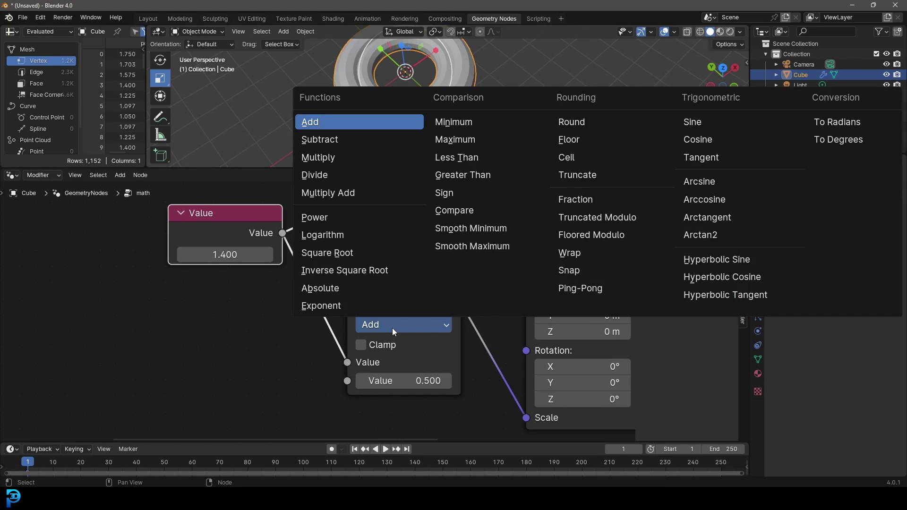
{"action": "left_click", "coordinate": [344, 155]}
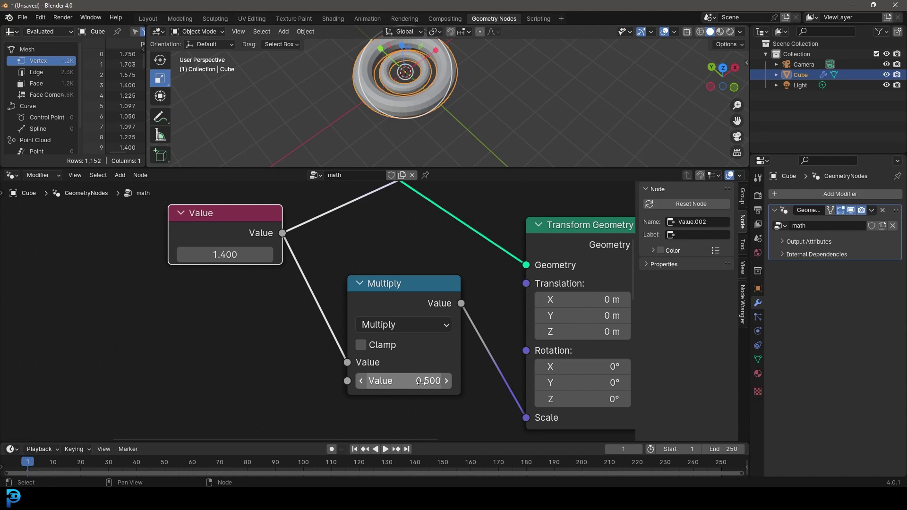
- Set the Multiply node's second value to 0.570 to size the inner torus
{"action": "scroll", "coordinate": [418, 88], "scroll_direction": "down", "scroll_amount": 3}
{"action": "middle_click_drag", "start_coordinate": [430, 87], "coordinate": [452, 114]}
{"action": "scroll", "coordinate": [451, 114], "scroll_direction": "up", "scroll_amount": 4}
{"action": "scroll", "coordinate": [406, 339], "scroll_direction": "up", "scroll_amount": 1}
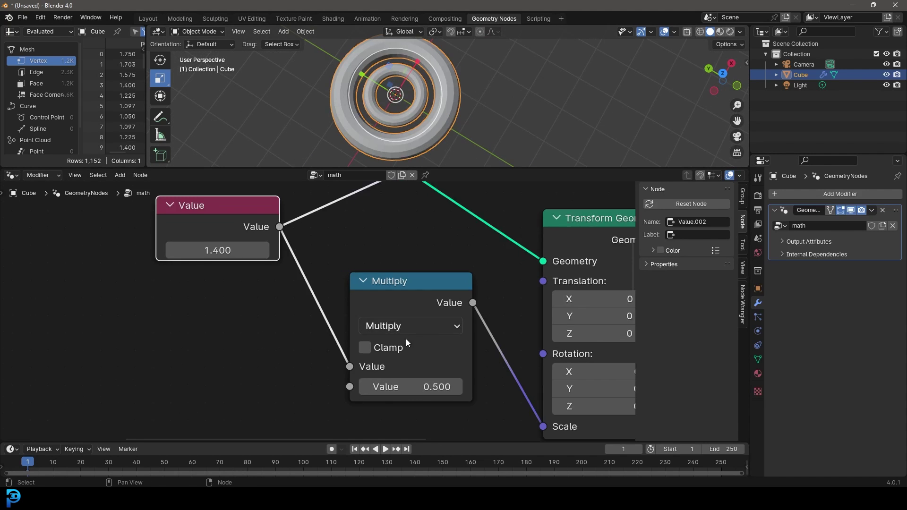
{"action": "scroll", "coordinate": [406, 342], "scroll_direction": "up", "scroll_amount": 1}
{"action": "mouse_move", "coordinate": [425, 393]}
{"action": "left_mouse_down"}
{"action": "mouse_move", "coordinate": [446, 393]}
{"action": "mouse_move", "coordinate": [437, 393]}
{"action": "left_mouse_up"}
{"action": "scroll", "coordinate": [395, 97], "scroll_direction": "up", "scroll_amount": 4}
{"action": "middle_click_drag", "start_coordinate": [395, 96], "coordinate": [423, 112]}
{"action": "scroll", "coordinate": [318, 259], "scroll_direction": "down", "scroll_amount": 2}
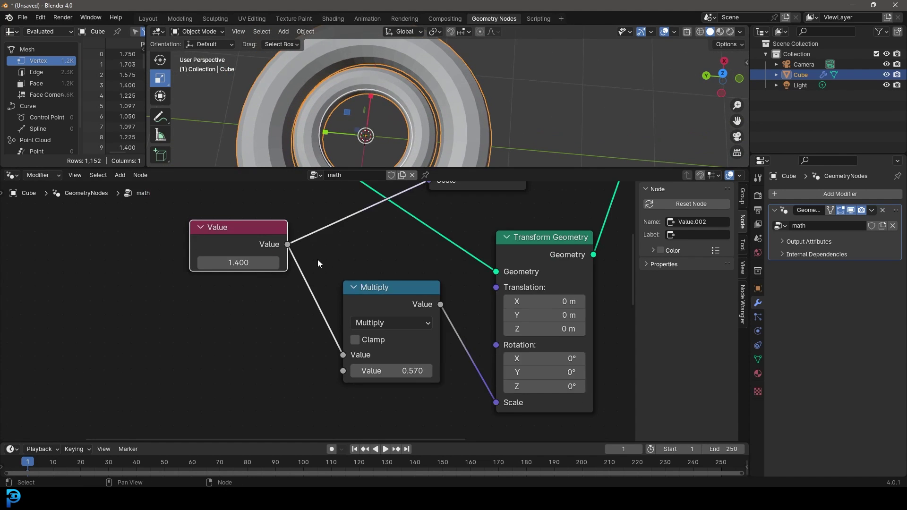
- Raise the shared Value node to 2.500 to scale both tori together
{"action": "middle_click_drag", "start_coordinate": [305, 272], "coordinate": [413, 342]}
{"action": "scroll", "coordinate": [414, 342], "scroll_direction": "up", "scroll_amount": 1}
{"action": "left_click_drag", "start_coordinate": [360, 310], "coordinate": [393, 333]}
{"action": "scroll", "coordinate": [393, 111], "scroll_direction": "down", "scroll_amount": 8}
{"action": "middle_click_drag", "start_coordinate": [393, 112], "coordinate": [429, 96]}
{"action": "left_click_drag", "start_coordinate": [343, 333], "coordinate": [355, 333]}
{"action": "scroll", "coordinate": [444, 294], "scroll_direction": "down", "scroll_amount": 8}
{"action": "middle_click_drag", "start_coordinate": [445, 294], "coordinate": [358, 315]}
{"action": "scroll", "coordinate": [393, 330], "scroll_direction": "up", "scroll_amount": 1}
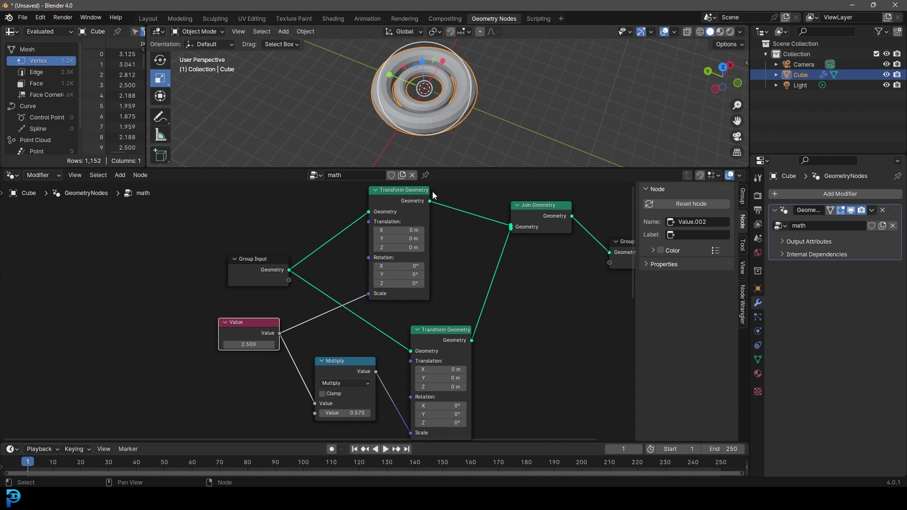
- Set the shared Value node to 1.900
{"action": "scroll", "coordinate": [287, 331], "scroll_direction": "up", "scroll_amount": 2}
{"action": "scroll", "coordinate": [416, 85], "scroll_direction": "up", "scroll_amount": 3}
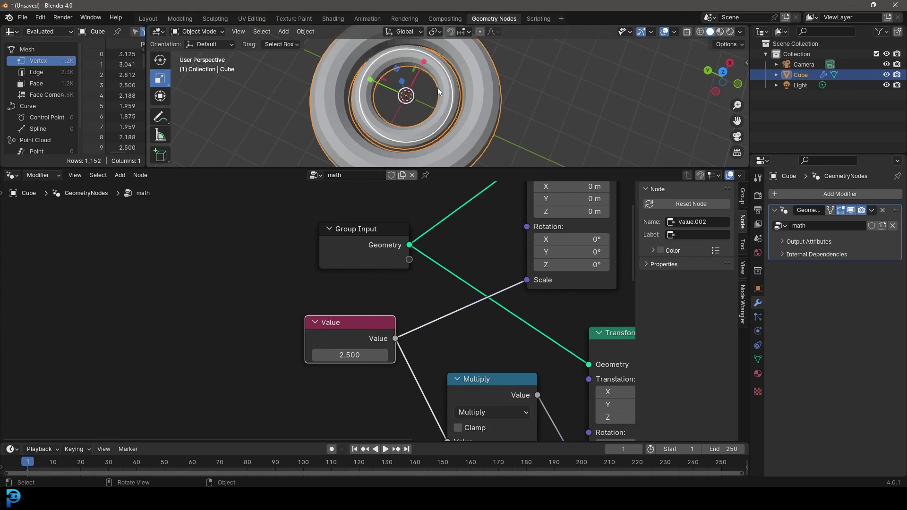
{"action": "mouse_move", "coordinate": [362, 358]}
{"action": "left_mouse_down"}
{"action": "mouse_move", "coordinate": [429, 358]}
{"action": "mouse_move", "coordinate": [295, 358]}
{"action": "mouse_move", "coordinate": [345, 358]}
{"action": "left_mouse_up"}
- Examine how the Value and Multiply nodes drive the scale of the two Transform Geometry nodes
{"action": "middle_click_drag", "start_coordinate": [455, 368], "coordinate": [369, 284]}
{"action": "left_click_drag", "start_coordinate": [399, 300], "coordinate": [399, 298]}
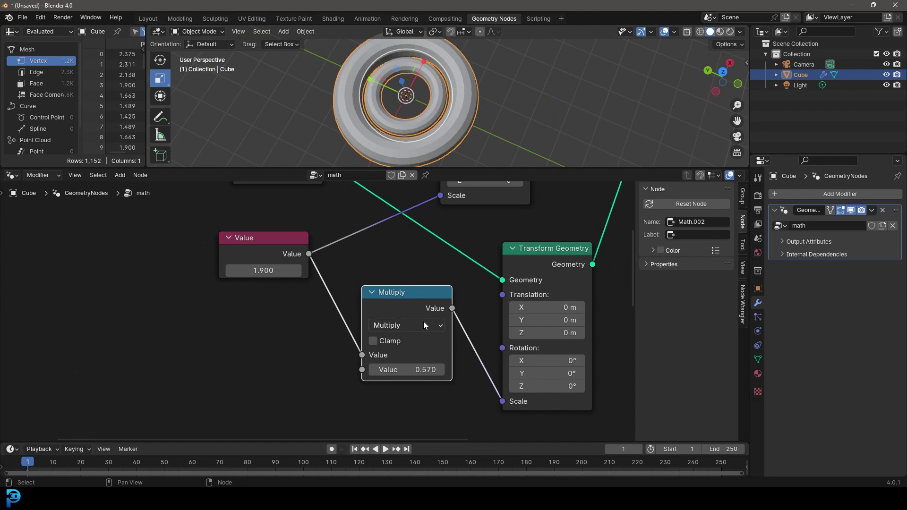
{"action": "scroll", "coordinate": [419, 387], "scroll_direction": "up", "scroll_amount": 2}
{"action": "middle_click_drag", "start_coordinate": [519, 311], "coordinate": [402, 293]}
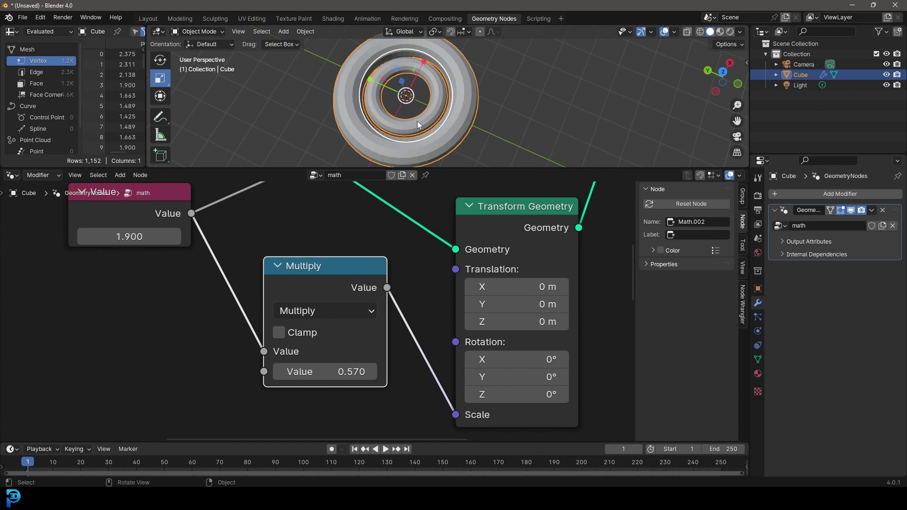
{"action": "middle_click_drag", "start_coordinate": [415, 225], "coordinate": [405, 362]}
{"action": "scroll", "coordinate": [510, 263], "scroll_direction": "down", "scroll_amount": 2}
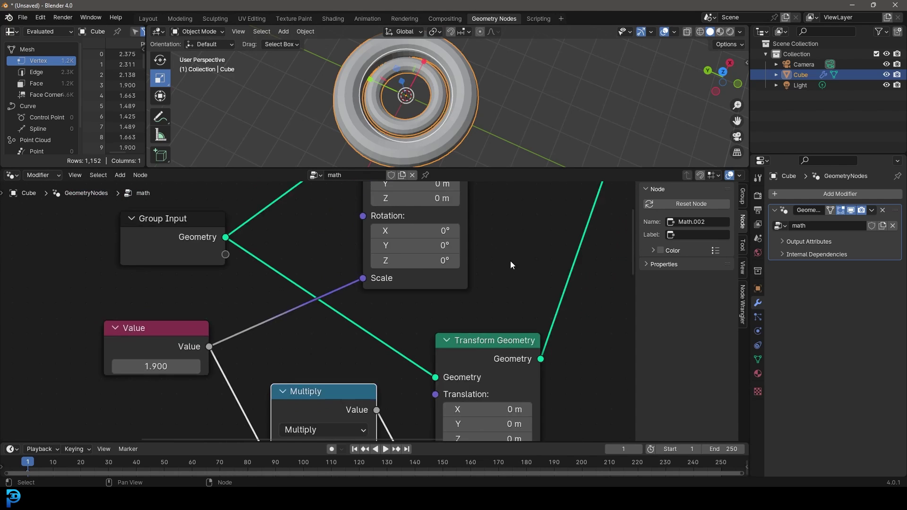
{"action": "middle_click_drag", "start_coordinate": [510, 263], "coordinate": [485, 374]}
{"action": "scroll", "coordinate": [392, 227], "scroll_direction": "up", "scroll_amount": 2, "text": "shift"}
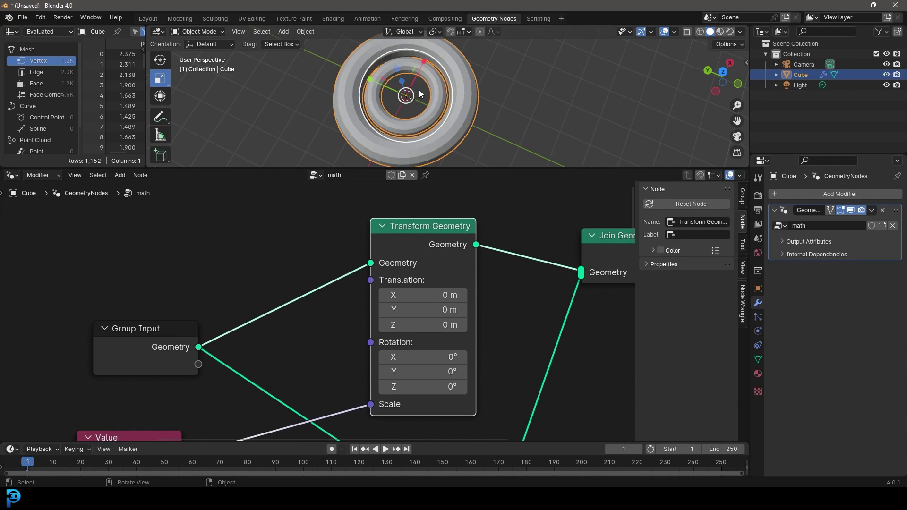
{"action": "scroll", "coordinate": [483, 369], "scroll_direction": "down", "scroll_amount": 2}
{"action": "middle_click_drag", "start_coordinate": [468, 375], "coordinate": [457, 235]}
{"action": "middle_click_drag", "start_coordinate": [392, 296], "coordinate": [385, 270]}
{"action": "scroll", "coordinate": [384, 268], "scroll_direction": "up", "scroll_amount": 1}
{"action": "left_click", "coordinate": [389, 229]}
- Move the Join Geometry node down, closer to the level of the lower Transform Geometry node
{"action": "middle_click_drag", "start_coordinate": [377, 238], "coordinate": [259, 341]}
{"action": "scroll", "coordinate": [279, 341], "scroll_direction": "down", "scroll_amount": 3}
{"action": "left_click_drag", "start_coordinate": [367, 225], "coordinate": [374, 297]}
{"action": "middle_click_drag", "start_coordinate": [338, 339], "coordinate": [353, 270]}
- Duplicate the lower Transform Geometry node and place the copy to its right
{"action": "left_click", "coordinate": [290, 271]}
{"action": "middle_click_drag", "start_coordinate": [289, 275], "coordinate": [299, 245]}
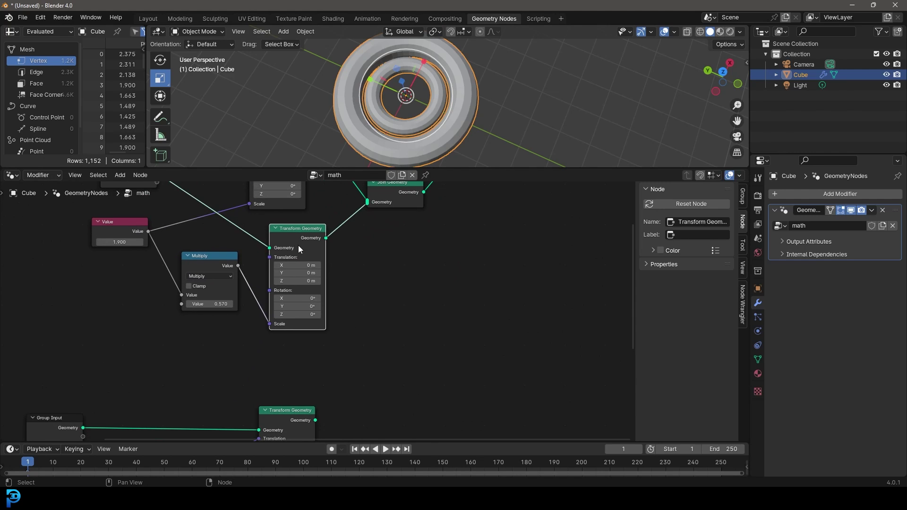
{"action": "key", "text": "shift+d"}
{"action": "left_click", "coordinate": [366, 272]}
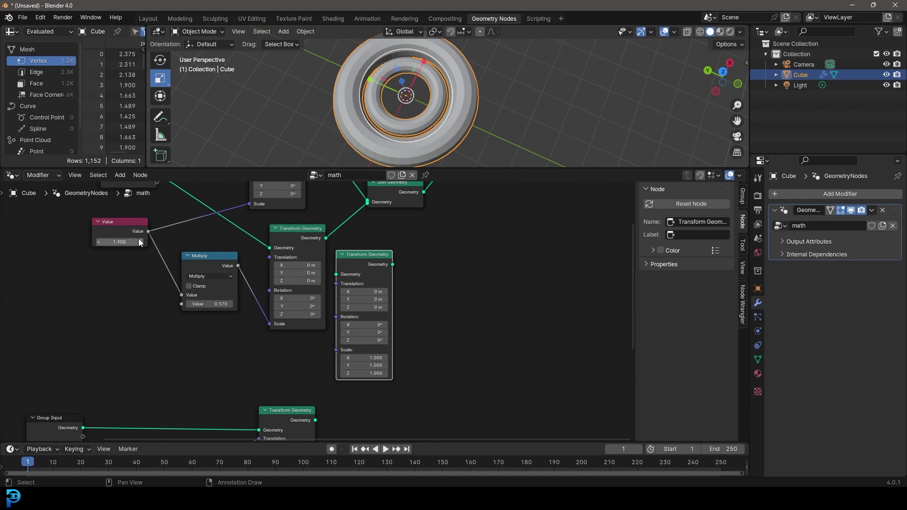
- Link the Value node to the third Transform Geometry's Scale, and that node's Geometry output to Join Geometry
{"action": "left_click_drag", "start_coordinate": [149, 231], "coordinate": [335, 350]}
{"action": "middle_click_drag", "start_coordinate": [411, 259], "coordinate": [331, 324]}
{"action": "scroll", "coordinate": [331, 324], "scroll_direction": "up", "scroll_amount": 2}
{"action": "left_click_drag", "start_coordinate": [310, 330], "coordinate": [284, 261]}
{"action": "middle_click_drag", "start_coordinate": [356, 299], "coordinate": [405, 262]}
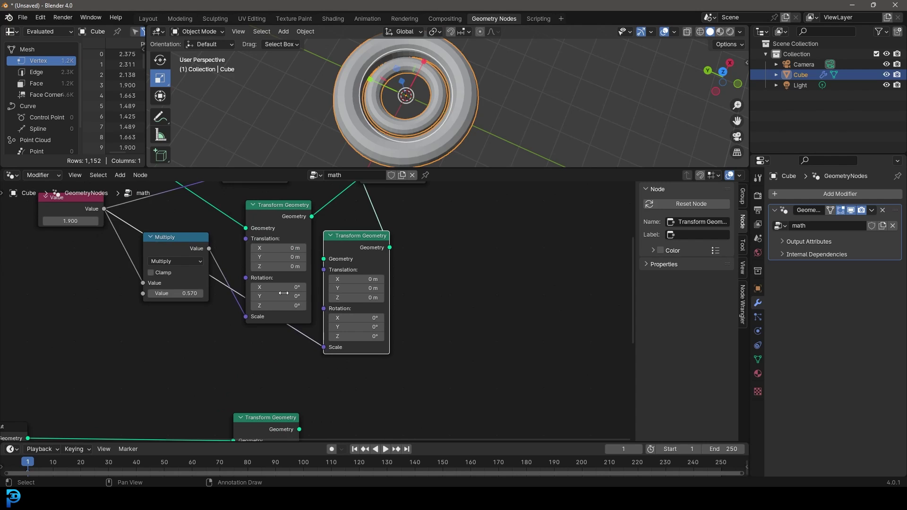
- Move the Multiply node up and the Value node down to the left to make room for another node
{"action": "left_click_drag", "start_coordinate": [183, 249], "coordinate": [211, 211]}
{"action": "left_click_drag", "start_coordinate": [66, 215], "coordinate": [2, 302]}
{"action": "left_click_drag", "start_coordinate": [235, 208], "coordinate": [230, 218]}
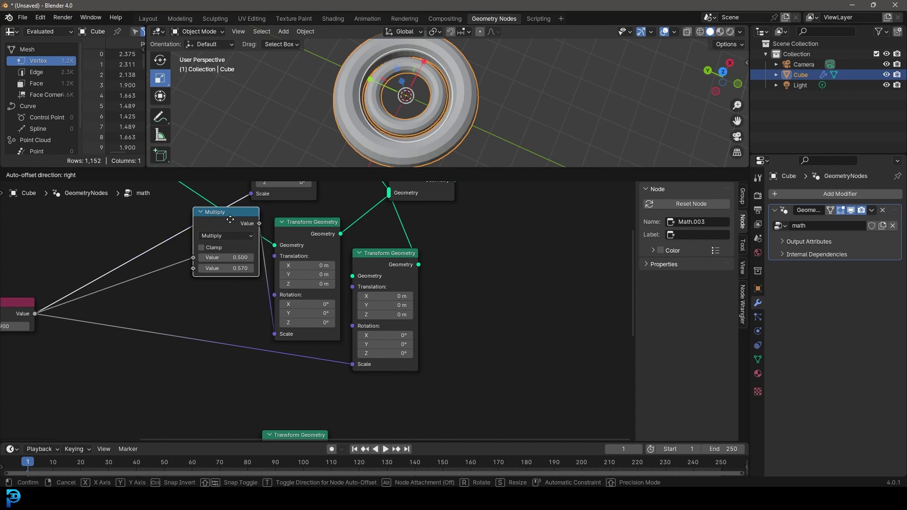
- Duplicate the Multiply node onto the link between the Value node and the third Transform Geometry's Scale
{"action": "key", "text": "shift+d"}
{"action": "left_click", "coordinate": [245, 345]}
{"action": "middle_click_drag", "start_coordinate": [287, 368], "coordinate": [328, 313]}
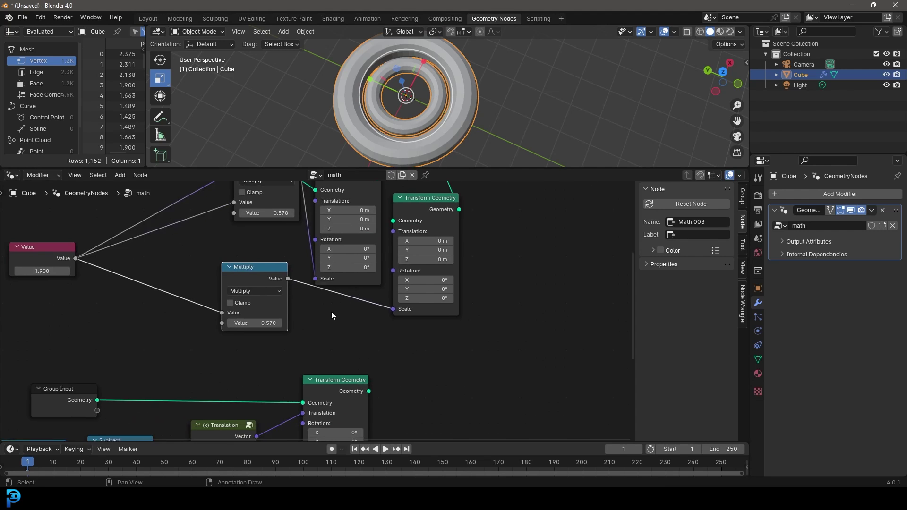
- Set the duplicated Multiply node's second value to 0.240
{"action": "scroll", "coordinate": [326, 312], "scroll_direction": "up", "scroll_amount": 3}
{"action": "left_click_drag", "start_coordinate": [238, 325], "coordinate": [239, 325], "text": "shift"}
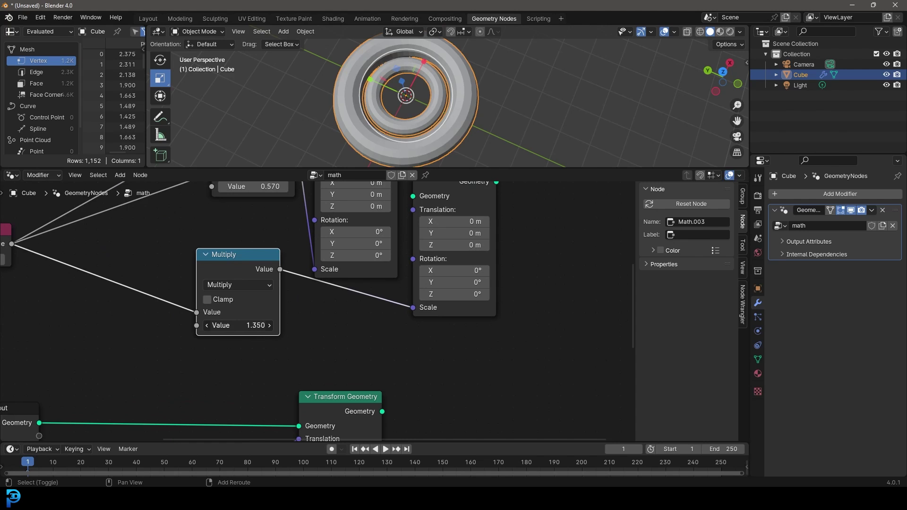
- Show the viewport in wireframe and move the third Transform Geometry node slightly down and to the right
{"action": "scroll", "coordinate": [497, 284], "scroll_direction": "down", "scroll_amount": 6}
{"action": "middle_click_drag", "start_coordinate": [470, 263], "coordinate": [444, 324]}
{"action": "middle_click_drag", "start_coordinate": [416, 328], "coordinate": [420, 270]}
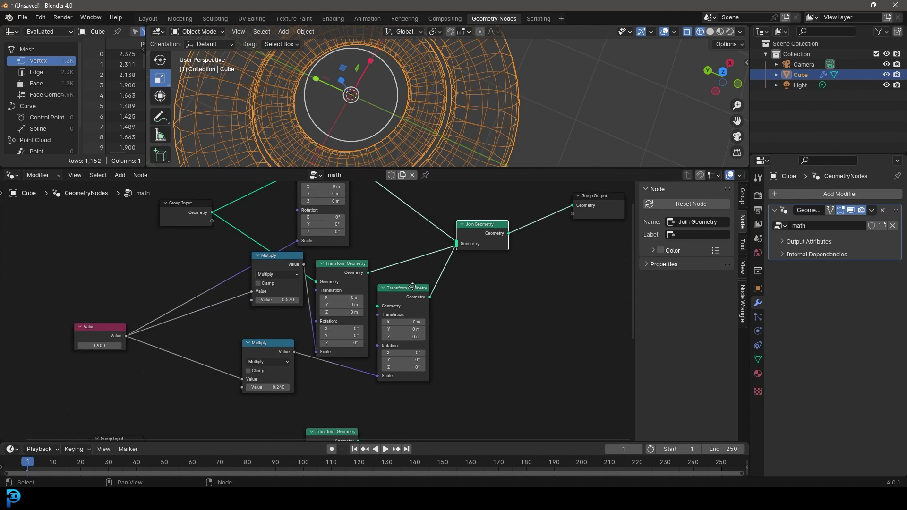
{"action": "scroll", "coordinate": [420, 270], "scroll_direction": "up", "scroll_amount": 2}
{"action": "left_click", "coordinate": [420, 271]}
{"action": "scroll", "coordinate": [251, 233], "scroll_direction": "down", "scroll_amount": 2}
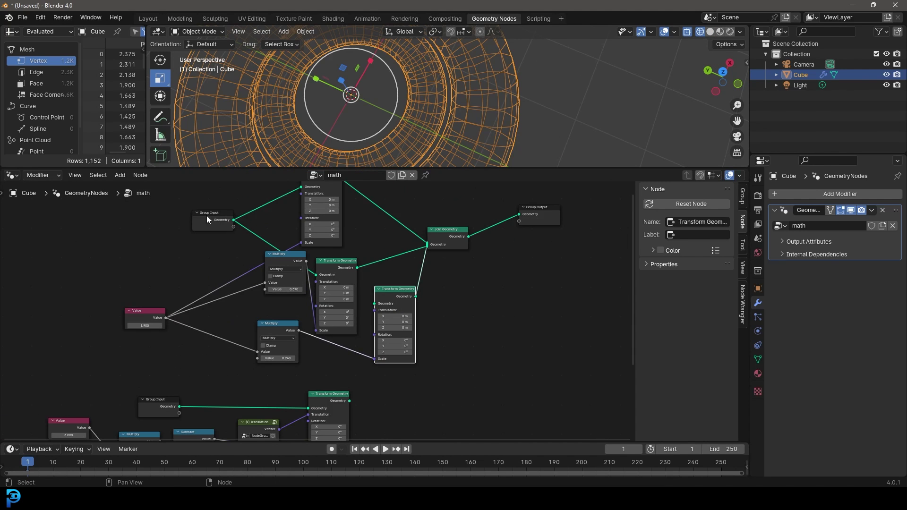
- Link the Group Input's Geometry to the third Transform Geometry and set the lower Multiply node's second value to 0.330
{"action": "left_click_drag", "start_coordinate": [234, 221], "coordinate": [374, 303]}
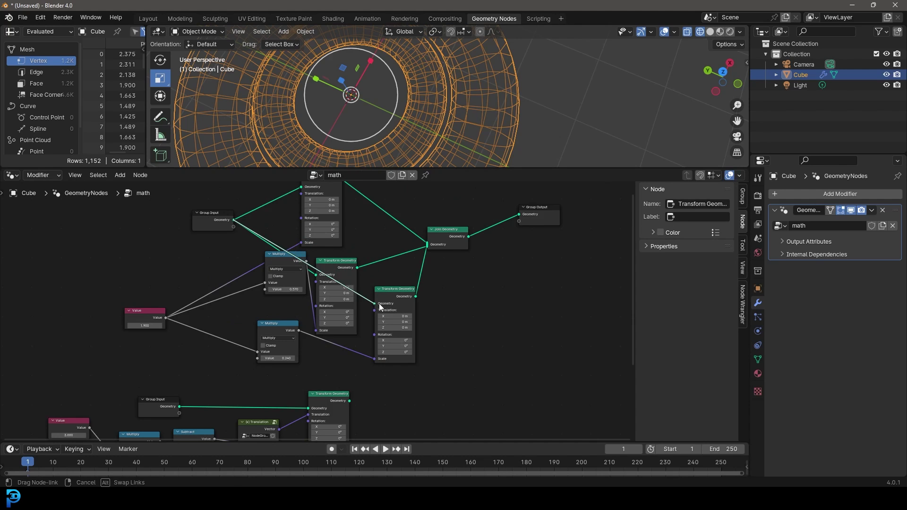
{"action": "scroll", "coordinate": [378, 304], "scroll_direction": "up", "scroll_amount": 2}
{"action": "middle_click_drag", "start_coordinate": [245, 392], "coordinate": [289, 387]}
{"action": "scroll", "coordinate": [288, 387], "scroll_direction": "up", "scroll_amount": 3}
{"action": "mouse_move", "coordinate": [297, 380]}
{"action": "left_mouse_down", "text": "shift"}
{"action": "mouse_move", "coordinate": [288, 380]}
{"action": "mouse_move", "coordinate": [305, 380]}
{"action": "left_mouse_up", "text": "shift"}
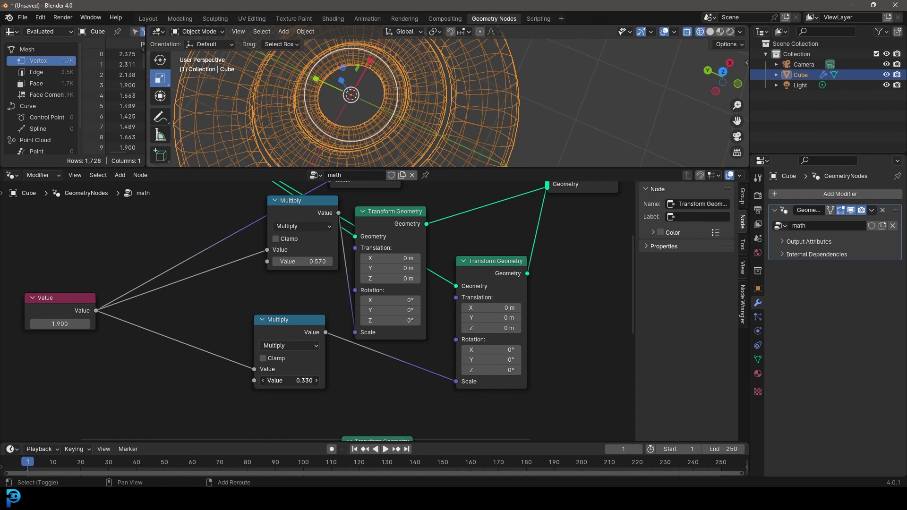
- Turn off wireframe shading so the viewport shows the three joined torus copies as solid surfaces
{"action": "scroll", "coordinate": [397, 92], "scroll_direction": "down", "scroll_amount": 4}
{"action": "middle_click_drag", "start_coordinate": [378, 91], "coordinate": [401, 98]}
{"action": "key", "text": "shift+z"}
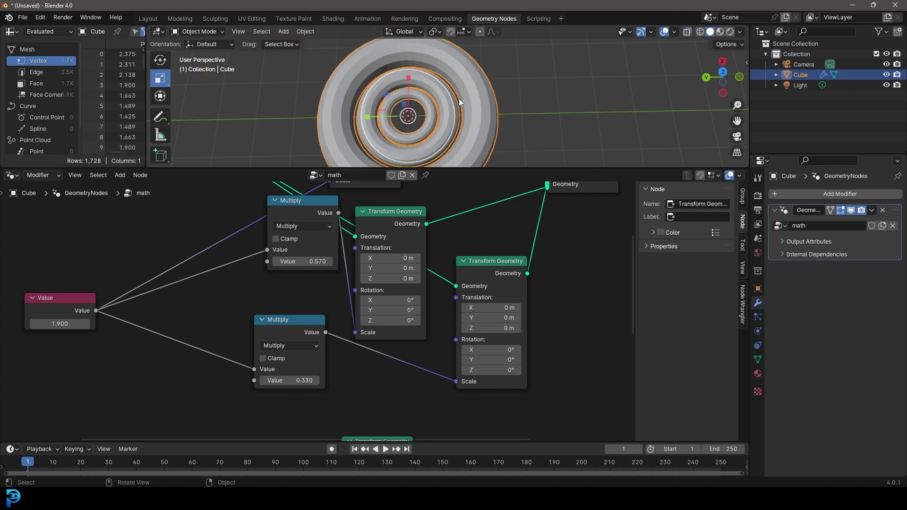
{"action": "scroll", "coordinate": [176, 334], "scroll_direction": "down", "scroll_amount": 1}
{"action": "scroll", "coordinate": [141, 328], "scroll_direction": "up", "scroll_amount": 1}
- Set the shared Value node to 4.700 to scale all three torus copies together
{"action": "middle_click_drag", "start_coordinate": [104, 324], "coordinate": [309, 355]}
{"action": "left_click_drag", "start_coordinate": [282, 333], "coordinate": [300, 320]}
{"action": "scroll", "coordinate": [314, 316], "scroll_direction": "up", "scroll_amount": 1}
{"action": "middle_click_drag", "start_coordinate": [452, 105], "coordinate": [399, 82]}
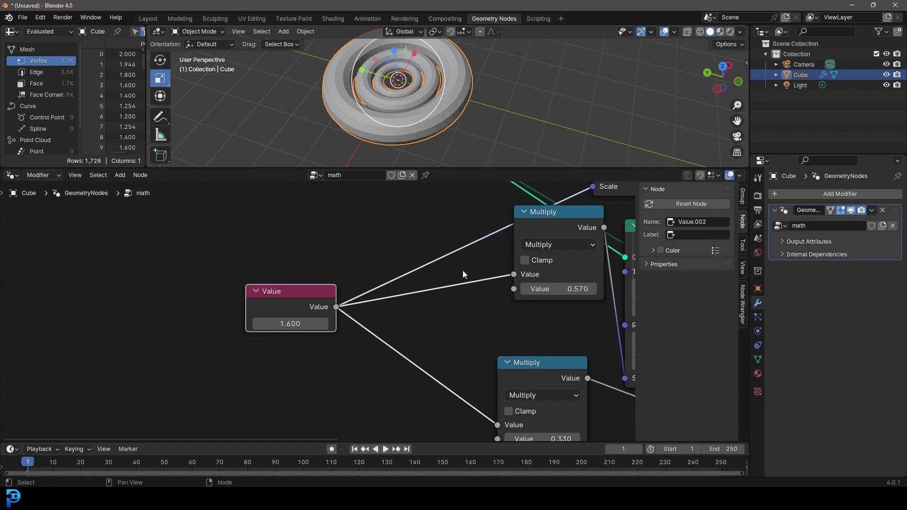
{"action": "left_click_drag", "start_coordinate": [288, 324], "coordinate": [331, 323]}
{"action": "scroll", "coordinate": [523, 386], "scroll_direction": "down", "scroll_amount": 2}
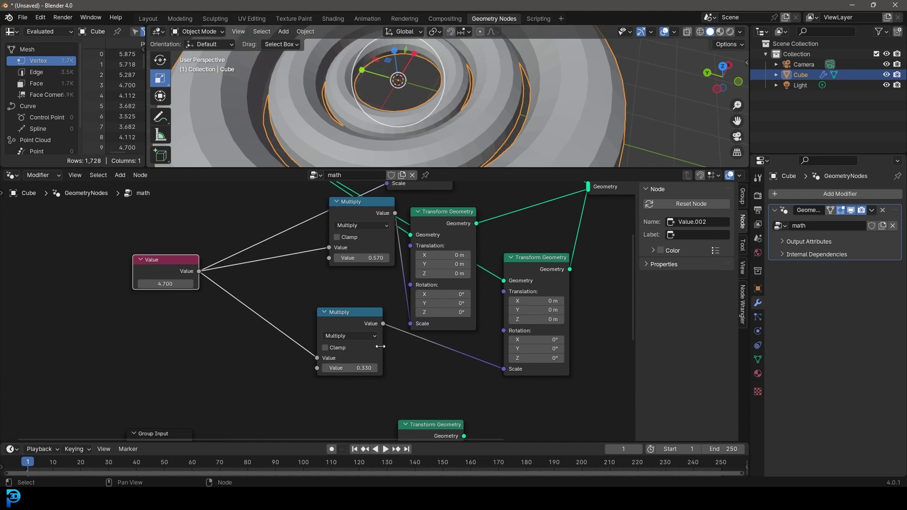
- Move the upper Multiply node down so it sits just above the lower Multiply node
{"action": "left_click_drag", "start_coordinate": [357, 197], "coordinate": [342, 239]}
{"action": "scroll", "coordinate": [406, 259], "scroll_direction": "down", "scroll_amount": 7}
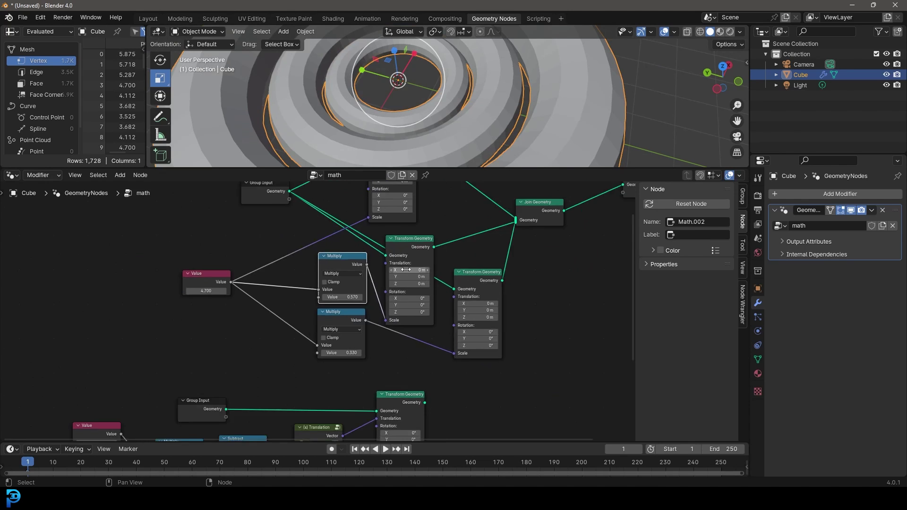
{"action": "middle_click_drag", "start_coordinate": [415, 274], "coordinate": [363, 333]}
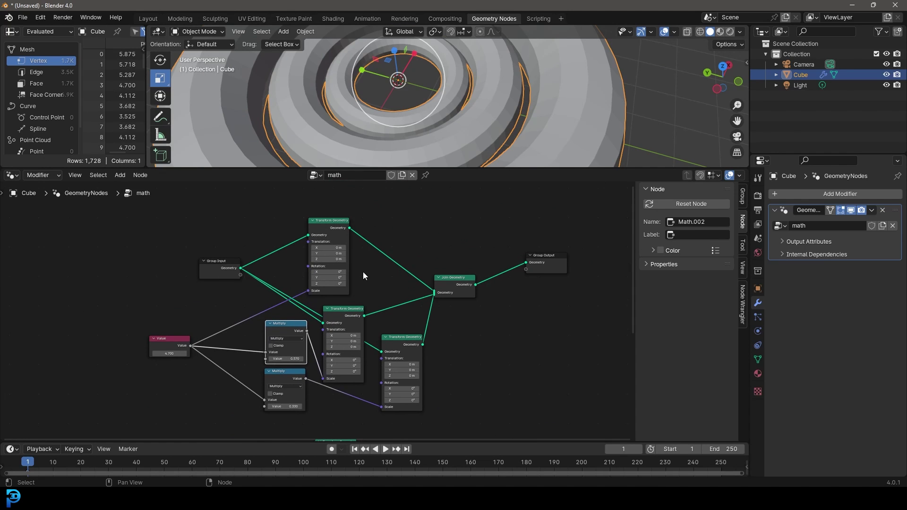
- Shift the shared Value node and the upper Multiply node slightly down to tidy the node layout
{"action": "scroll", "coordinate": [441, 52], "scroll_direction": "down", "scroll_amount": 7}
{"action": "middle_click_drag", "start_coordinate": [459, 127], "coordinate": [422, 108]}
{"action": "middle_click_drag", "start_coordinate": [382, 337], "coordinate": [435, 287]}
{"action": "scroll", "coordinate": [390, 303], "scroll_direction": "down", "scroll_amount": 5}
{"action": "scroll", "coordinate": [411, 288], "scroll_direction": "up", "scroll_amount": 4}
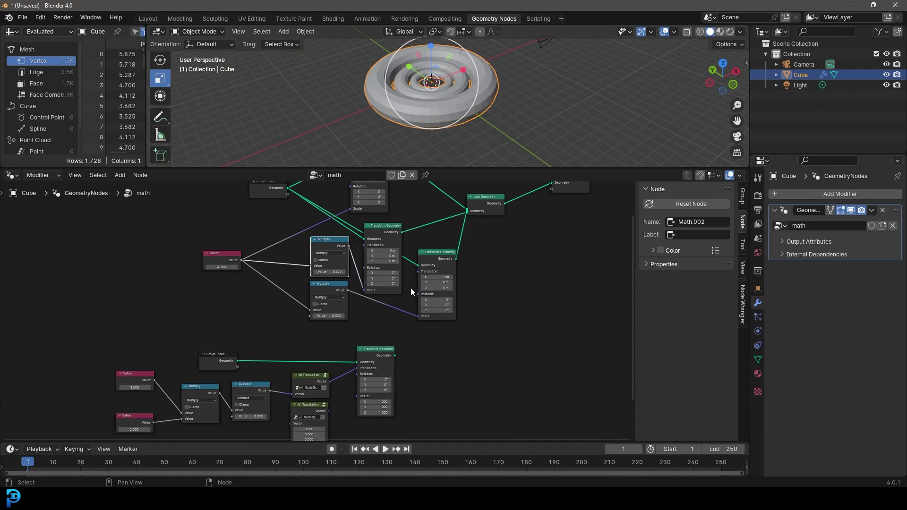
{"action": "scroll", "coordinate": [270, 263], "scroll_direction": "up", "scroll_amount": 2}
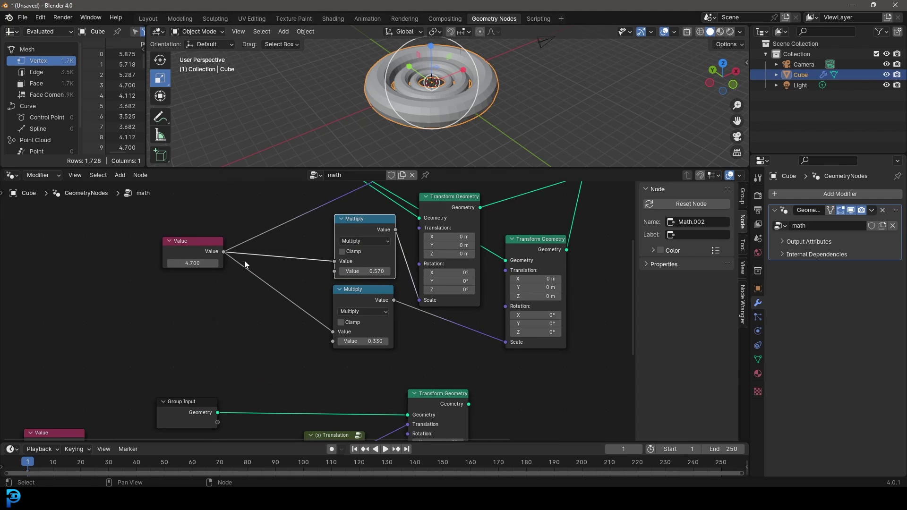
{"action": "left_click_drag", "start_coordinate": [194, 255], "coordinate": [194, 261]}
{"action": "scroll", "coordinate": [325, 238], "scroll_direction": "up", "scroll_amount": 5}
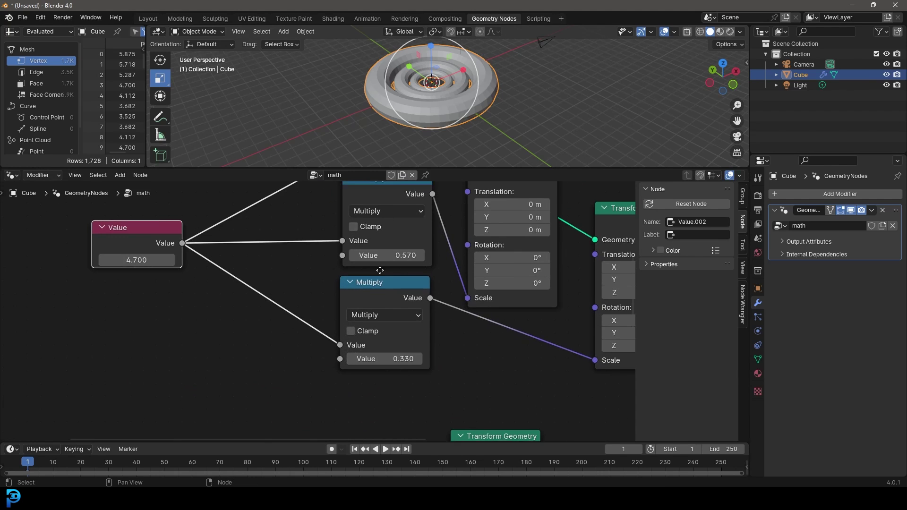
{"action": "middle_click_drag", "start_coordinate": [381, 244], "coordinate": [367, 317]}
{"action": "left_click_drag", "start_coordinate": [373, 258], "coordinate": [372, 262]}
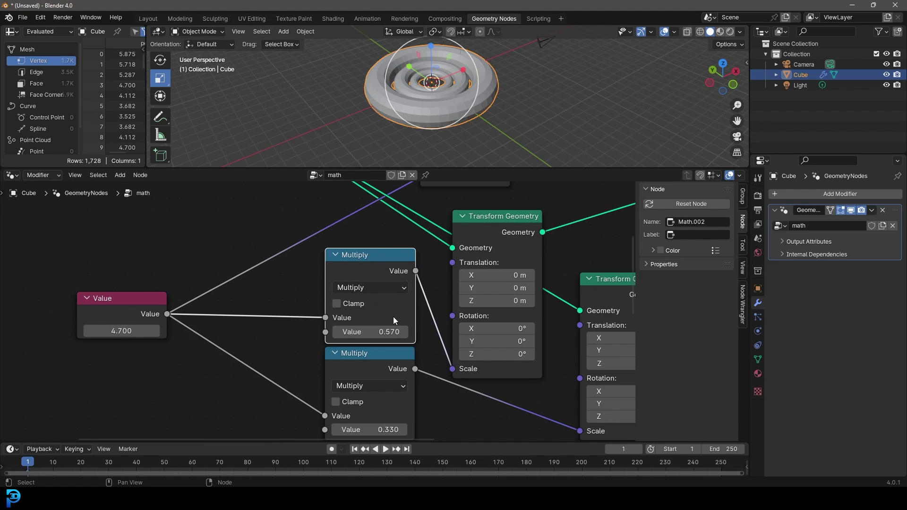
- Examine the torus scaling nodes, the separate translation math setup below them, and the nested torus copies in the viewport
{"action": "scroll", "coordinate": [393, 317], "scroll_direction": "down", "scroll_amount": 4}
{"action": "middle_click_drag", "start_coordinate": [421, 332], "coordinate": [347, 345]}
{"action": "scroll", "coordinate": [525, 364], "scroll_direction": "down", "scroll_amount": 3}
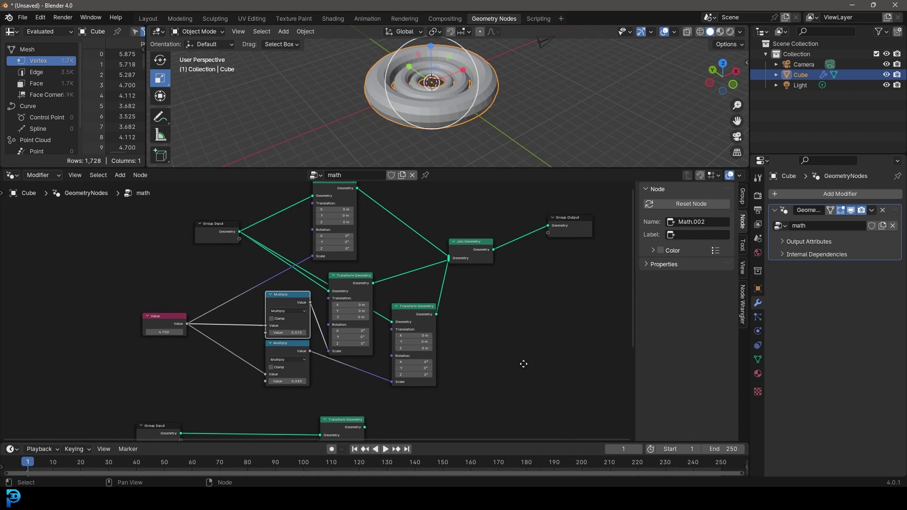
{"action": "scroll", "coordinate": [500, 376], "scroll_direction": "down", "scroll_amount": 1}
{"action": "middle_click_drag", "start_coordinate": [499, 376], "coordinate": [490, 295]}
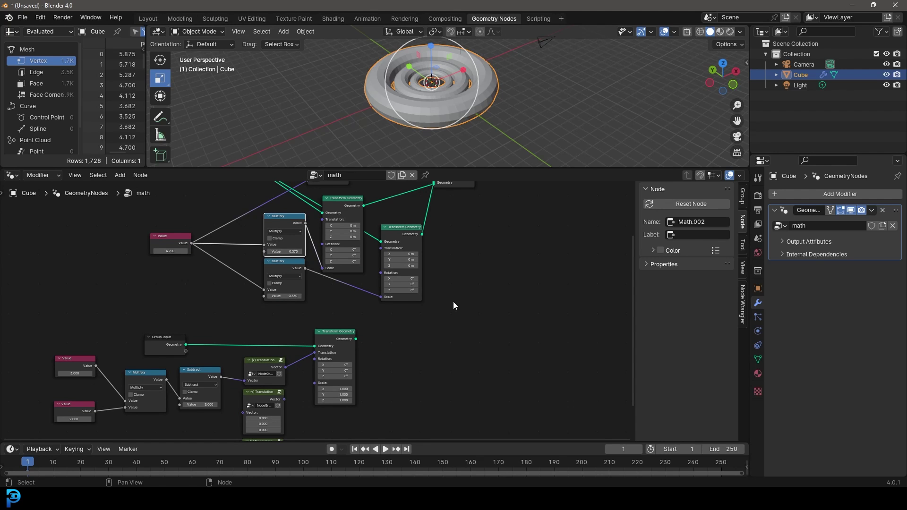
{"action": "scroll", "coordinate": [359, 336], "scroll_direction": "down", "scroll_amount": 3}
{"action": "middle_click_drag", "start_coordinate": [358, 340], "coordinate": [364, 329]}
{"action": "scroll", "coordinate": [364, 333], "scroll_direction": "up", "scroll_amount": 4}
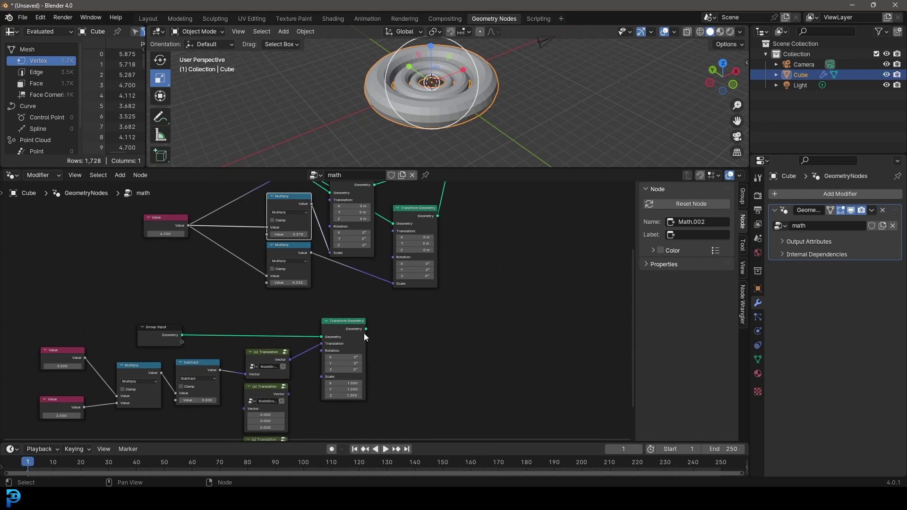
{"action": "scroll", "coordinate": [472, 134], "scroll_direction": "up", "scroll_amount": 3}
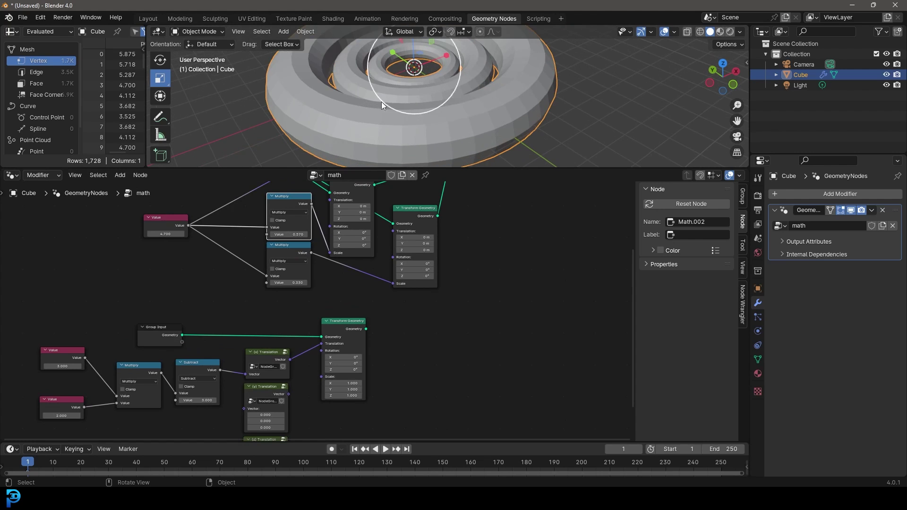
{"action": "scroll", "coordinate": [554, 115], "scroll_direction": "up", "scroll_amount": 2}
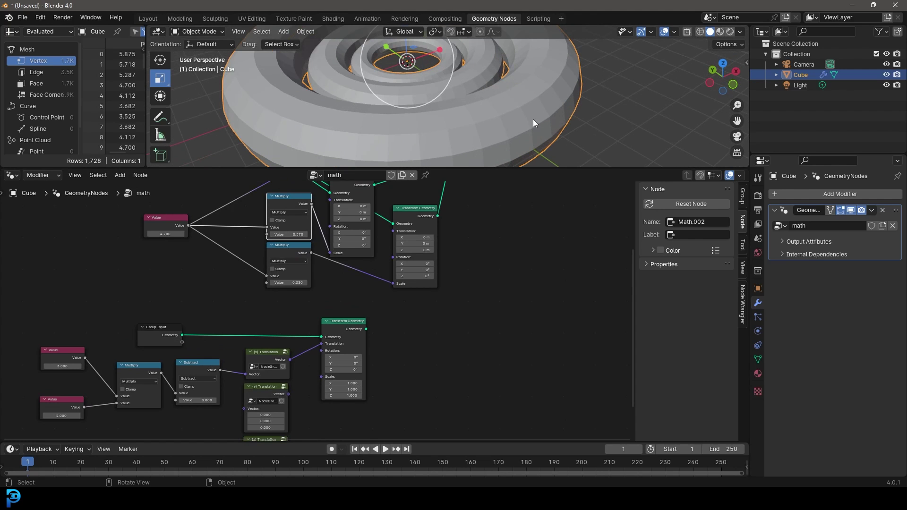